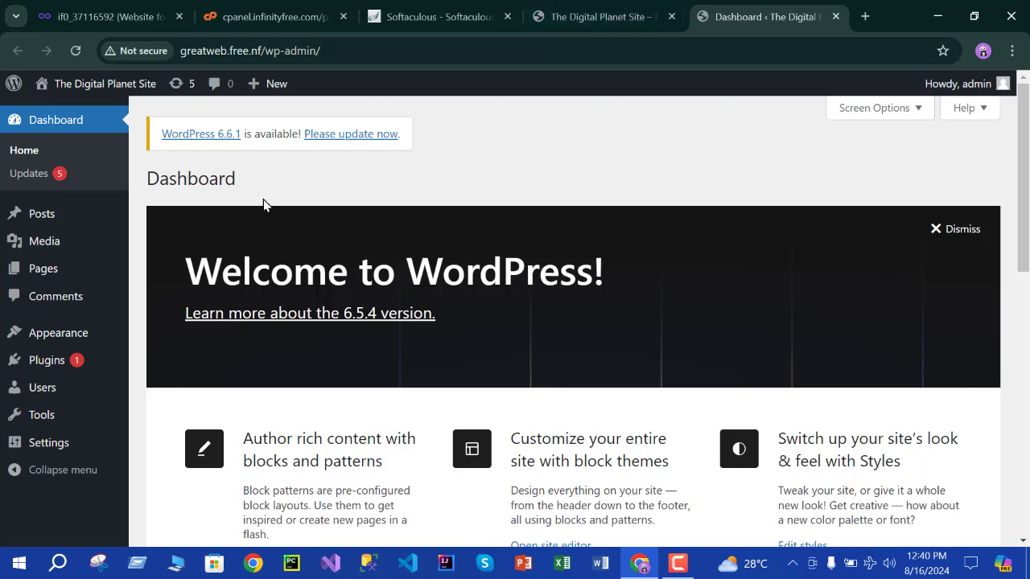
Move the "Hello world!" post to the trash from the list of all posts.
mouse_move(109, 221)
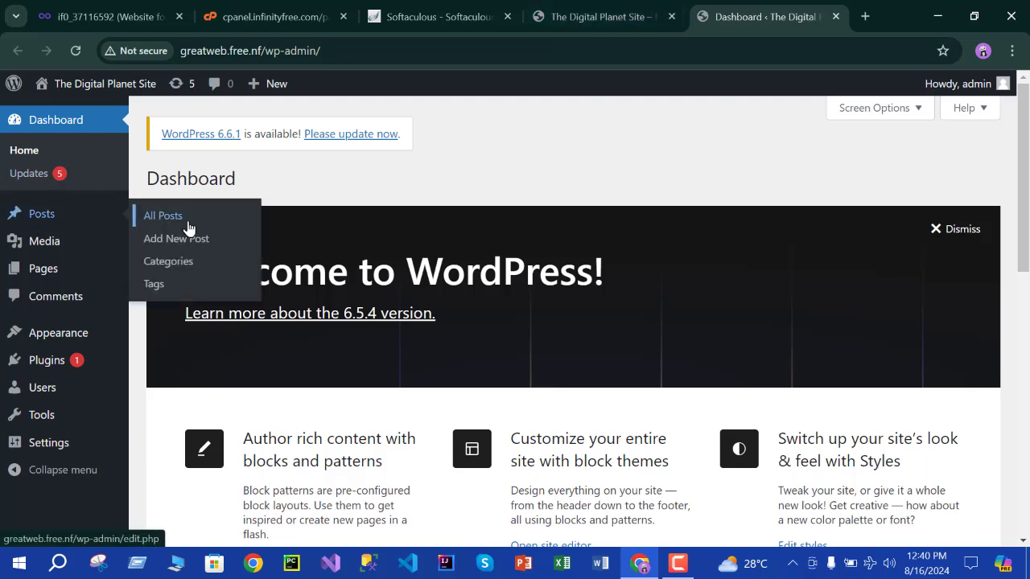
click(164, 217)
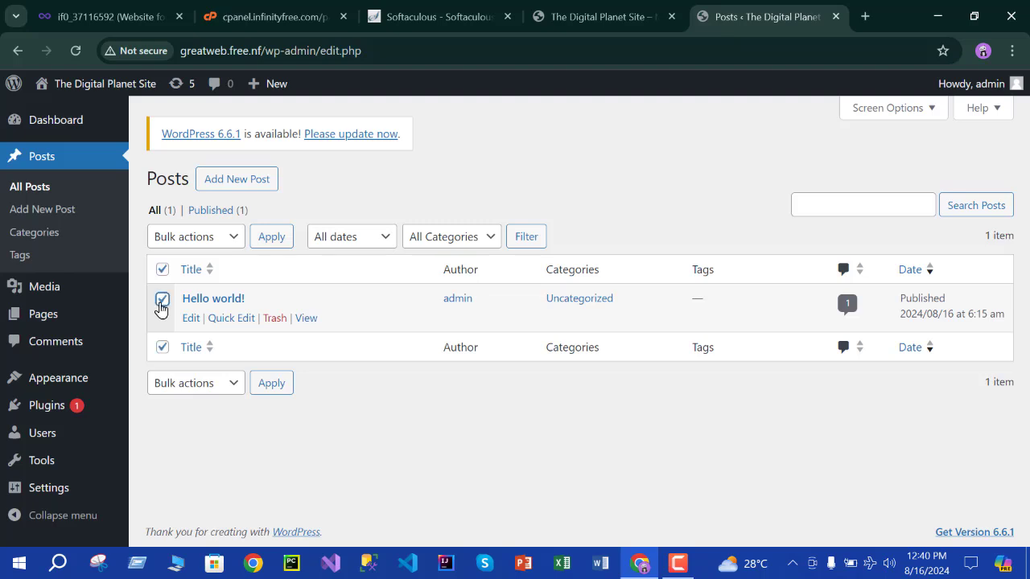
click(236, 387)
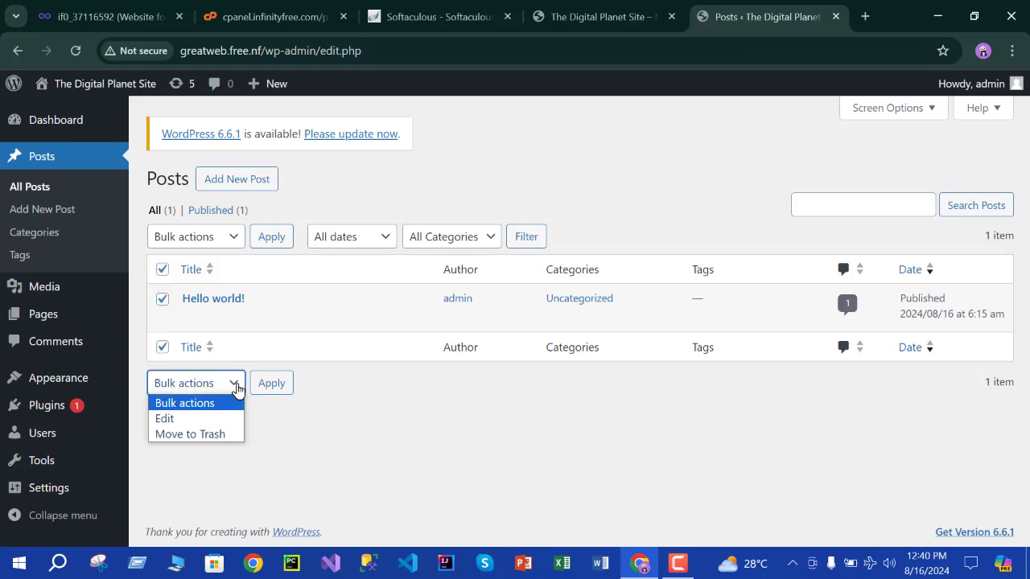
click(190, 434)
click(262, 390)
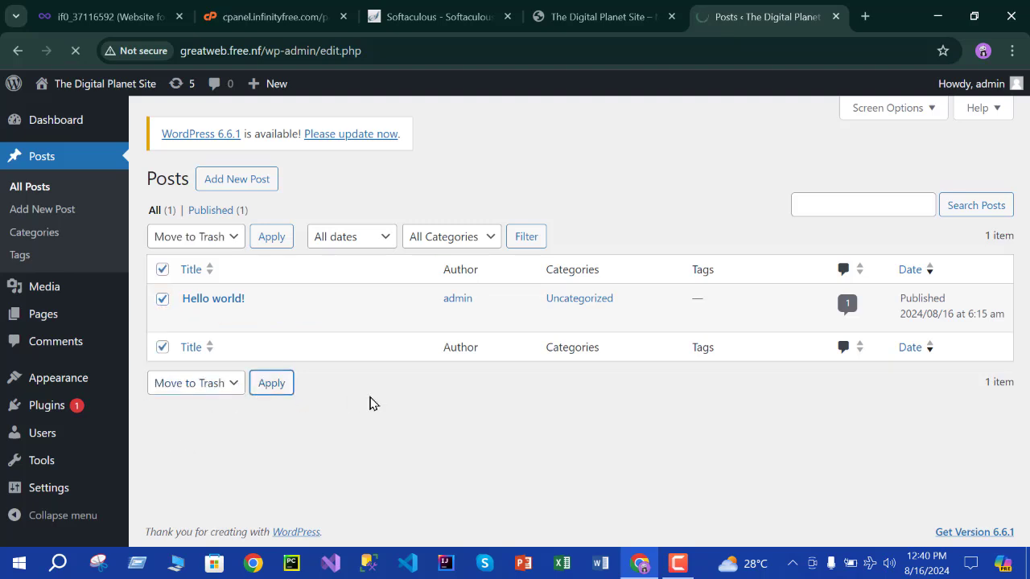
key(ctrl+shift+Page_Up)
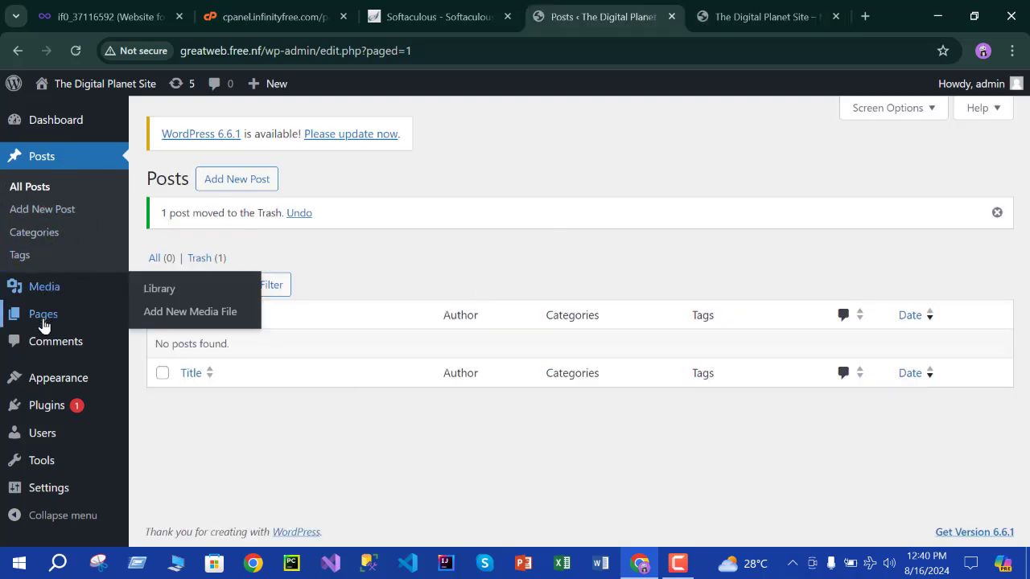
Open the list of all pages in a new browser tab and switch to it.
mouse_move(60, 320)
right_click(163, 318)
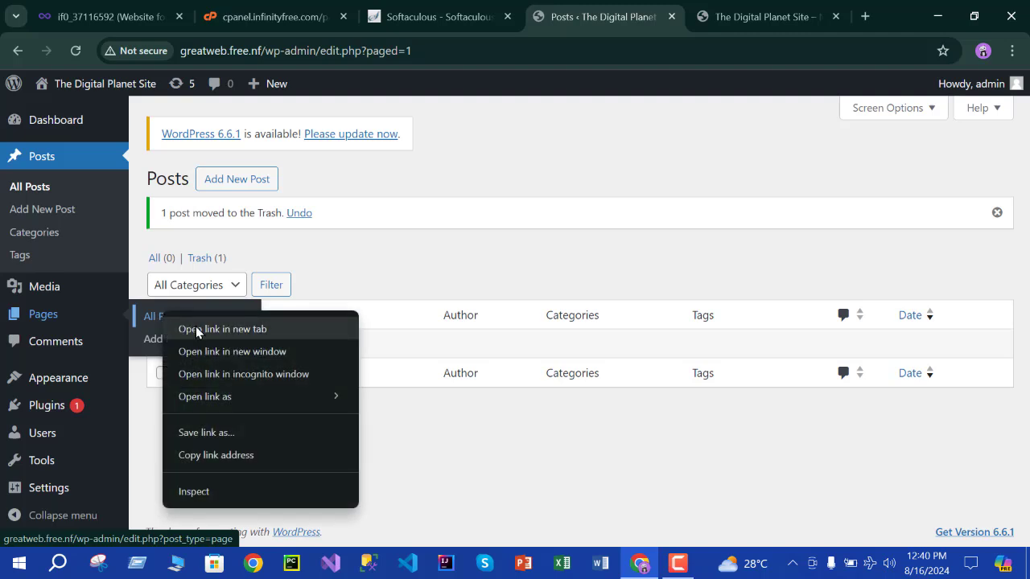
click(193, 329)
click(665, 16)
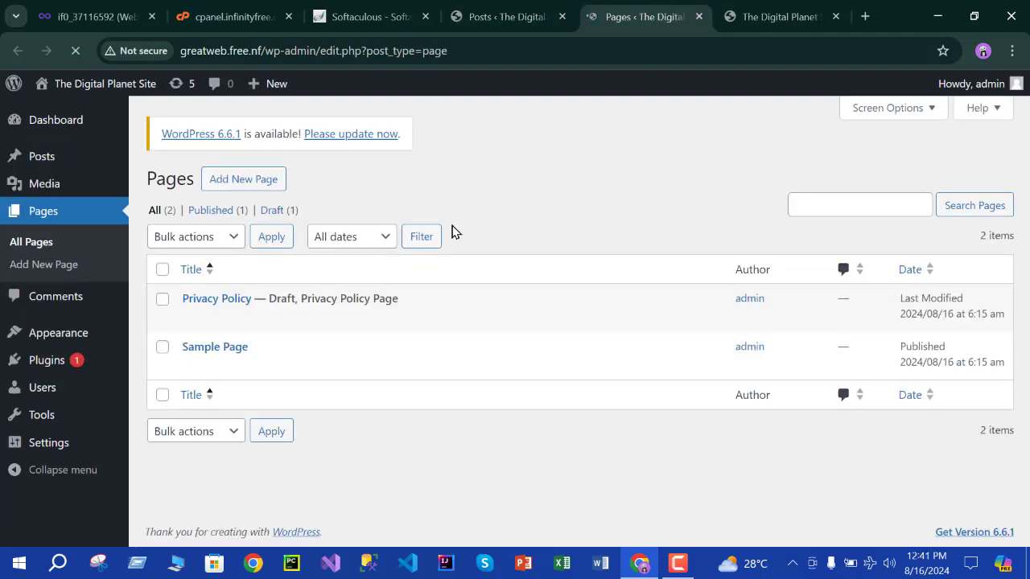
Move the Privacy Policy and Sample Page pages to the trash in one bulk action.
click(162, 300)
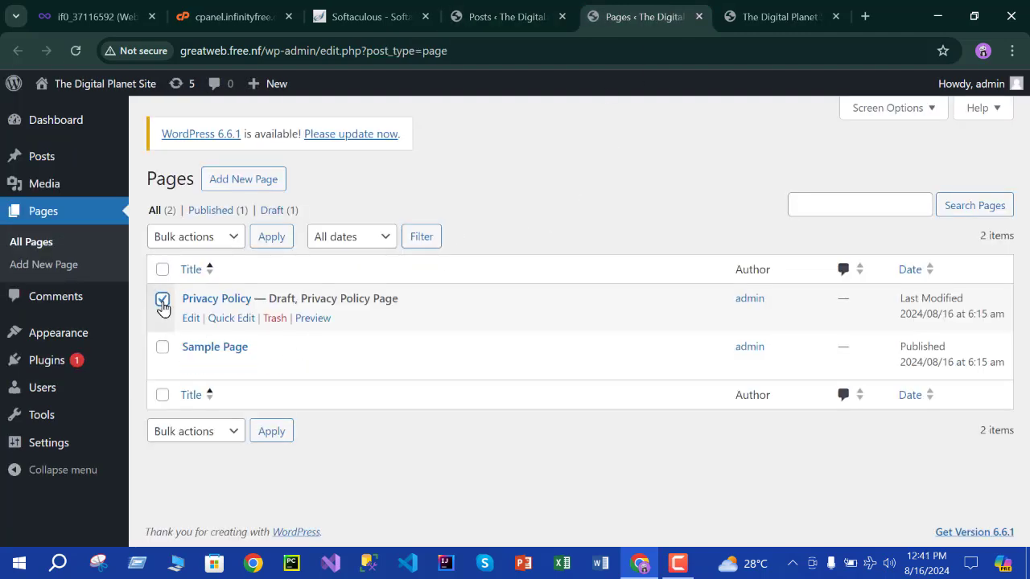
click(161, 347)
click(200, 434)
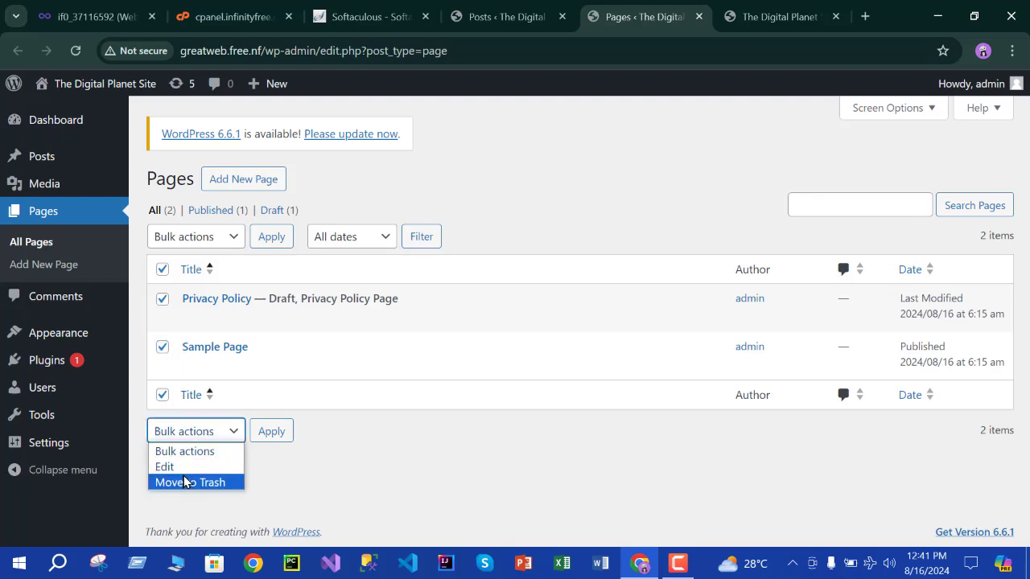
click(190, 481)
click(268, 431)
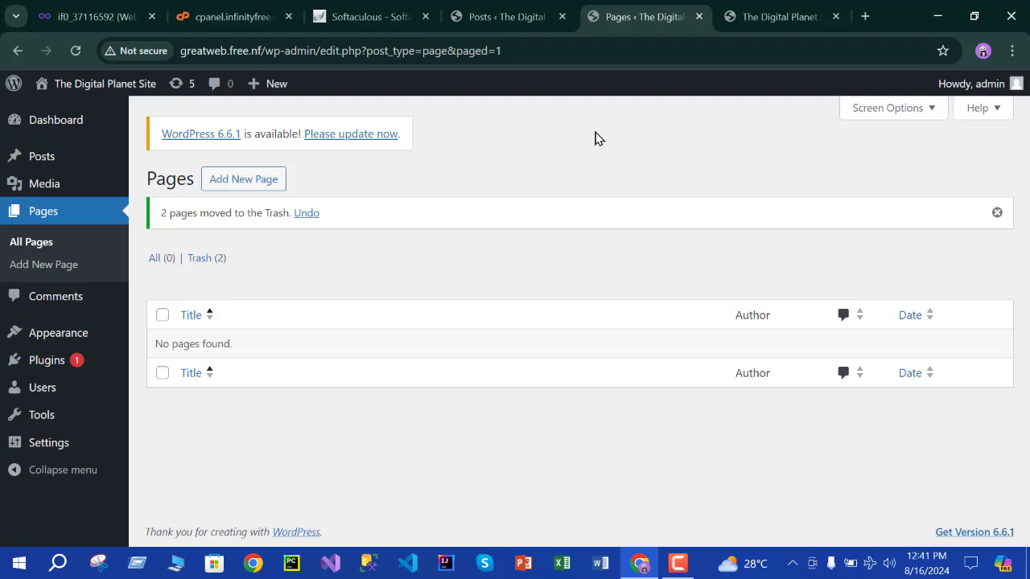
Reload the live site's front page to check it after the default content was trashed.
click(779, 16)
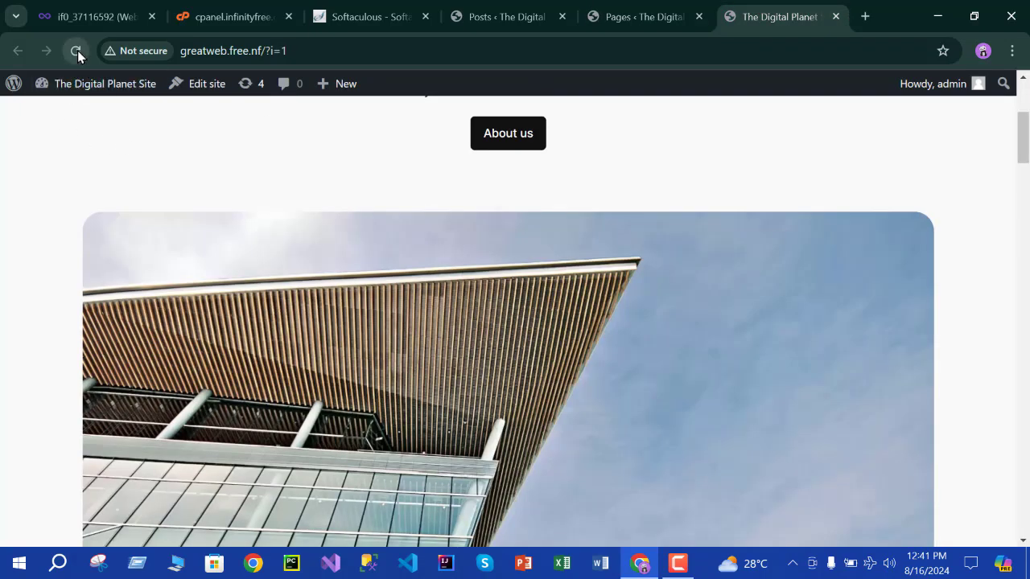
click(76, 51)
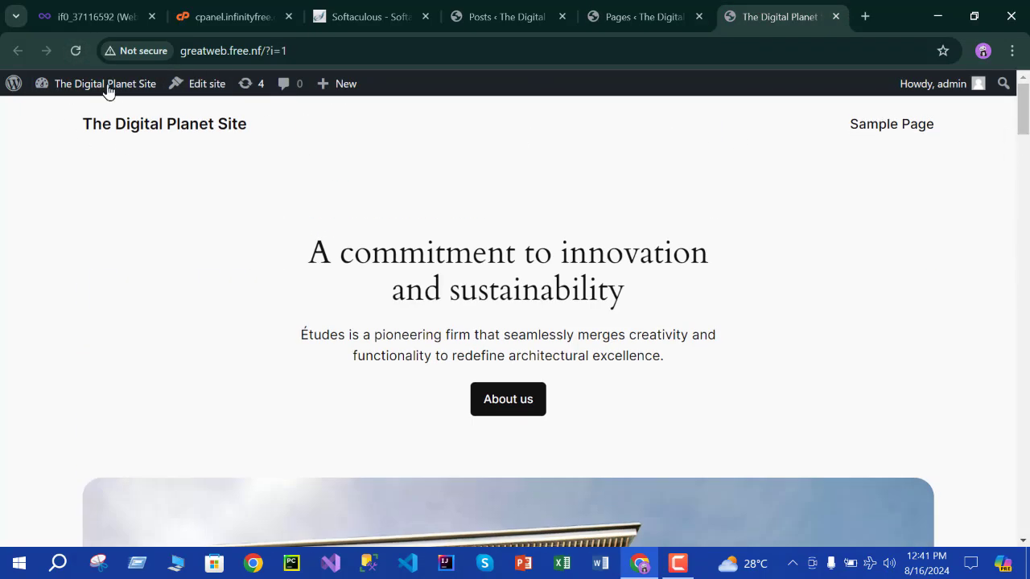
click(77, 50)
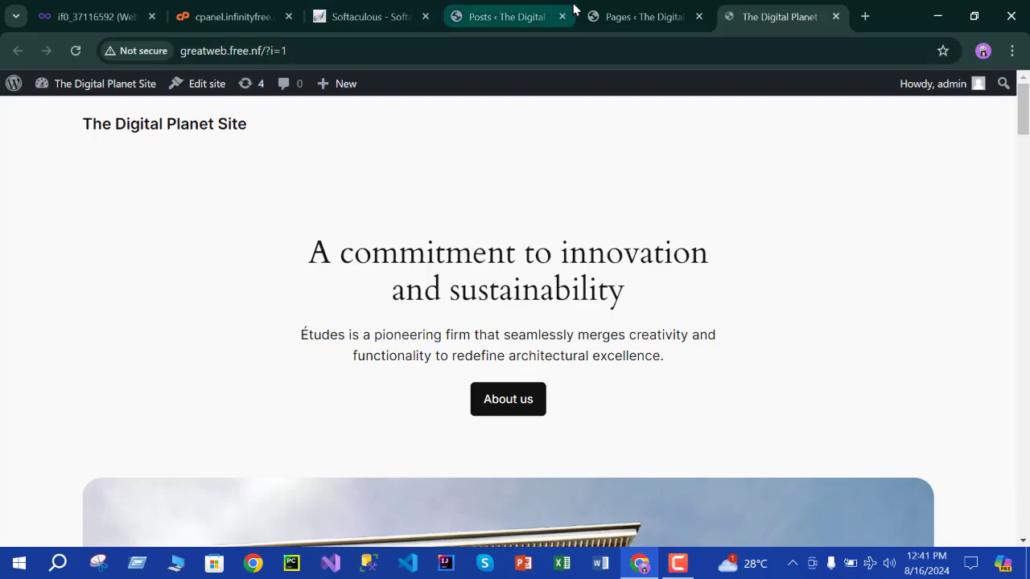
Close the Softaculous, cPanel and hosting account browser tabs, keeping only the WordPress site tabs.
click(605, 10)
click(541, 12)
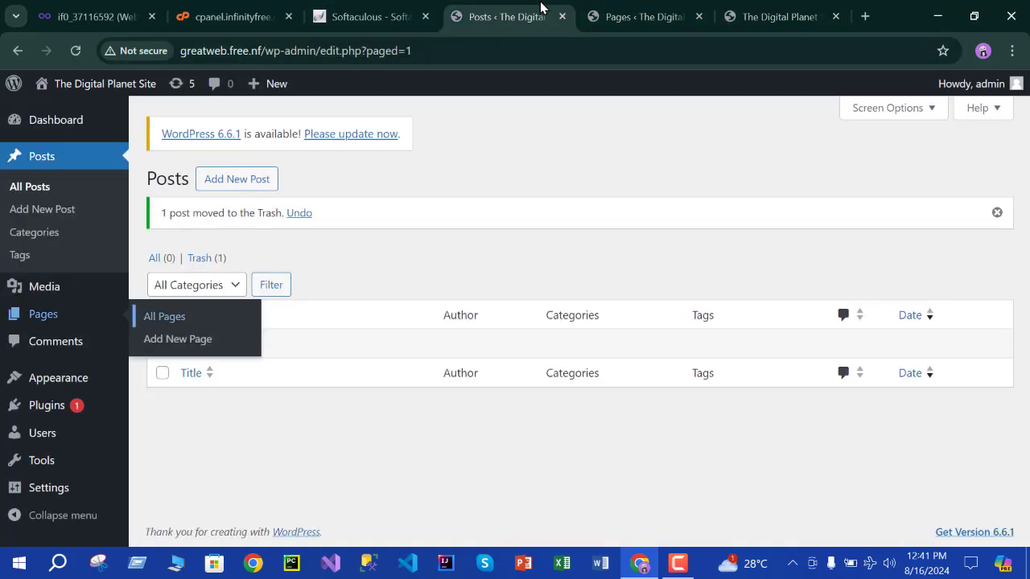
click(412, 22)
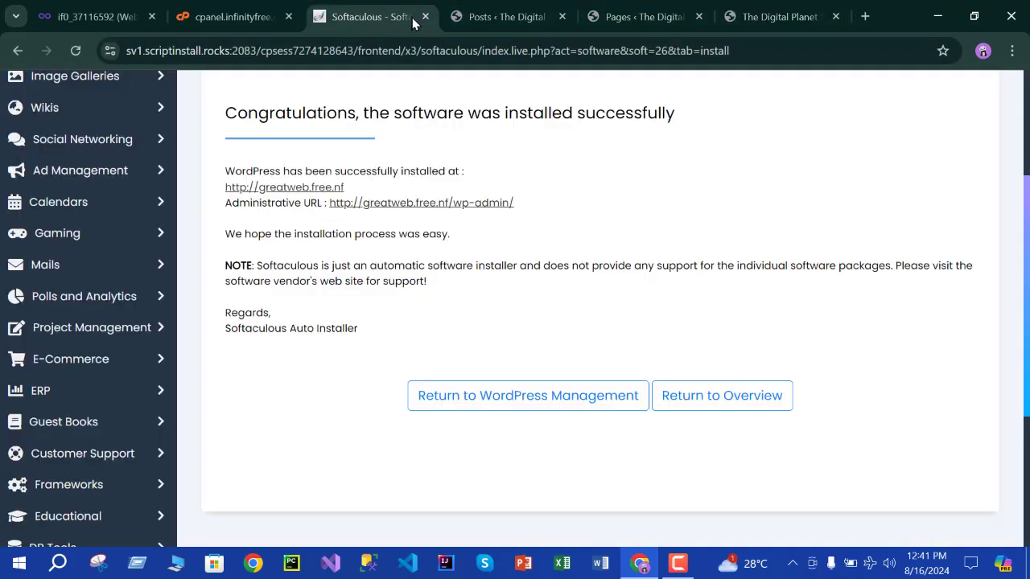
click(425, 16)
click(274, 16)
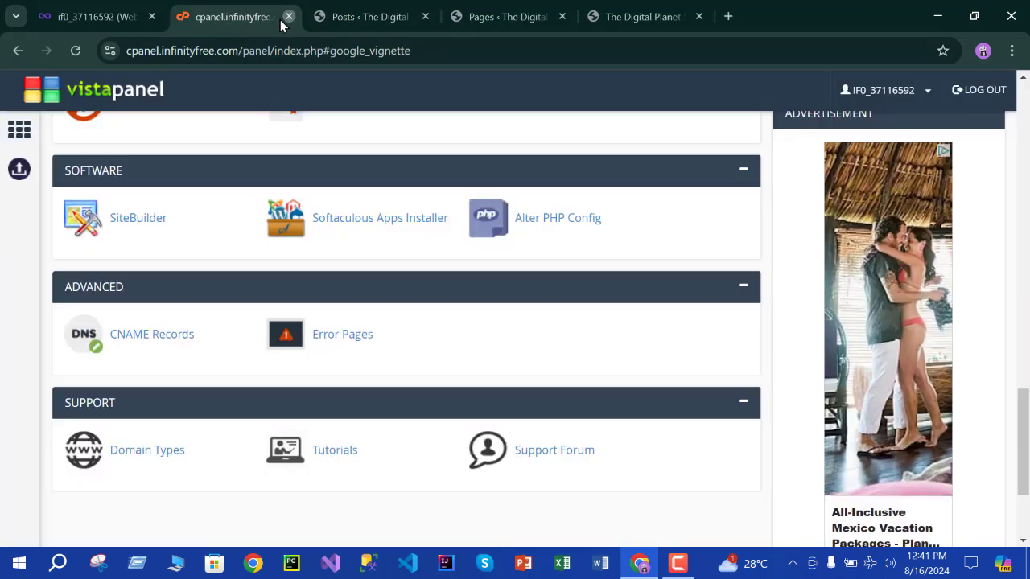
click(288, 16)
click(128, 8)
click(151, 16)
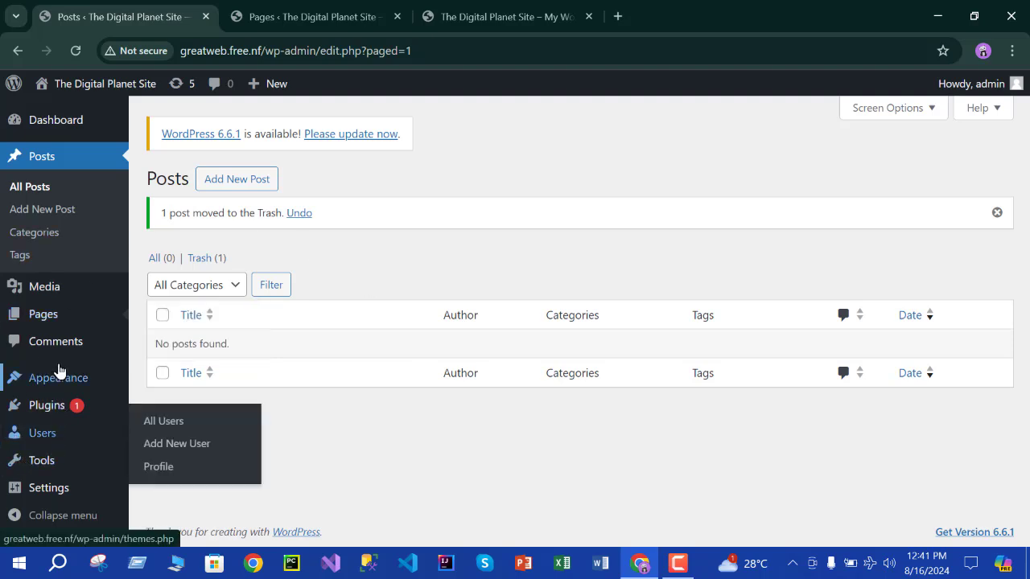
Install the Astra theme from the popular themes for the site and activate it.
mouse_move(67, 382)
click(154, 383)
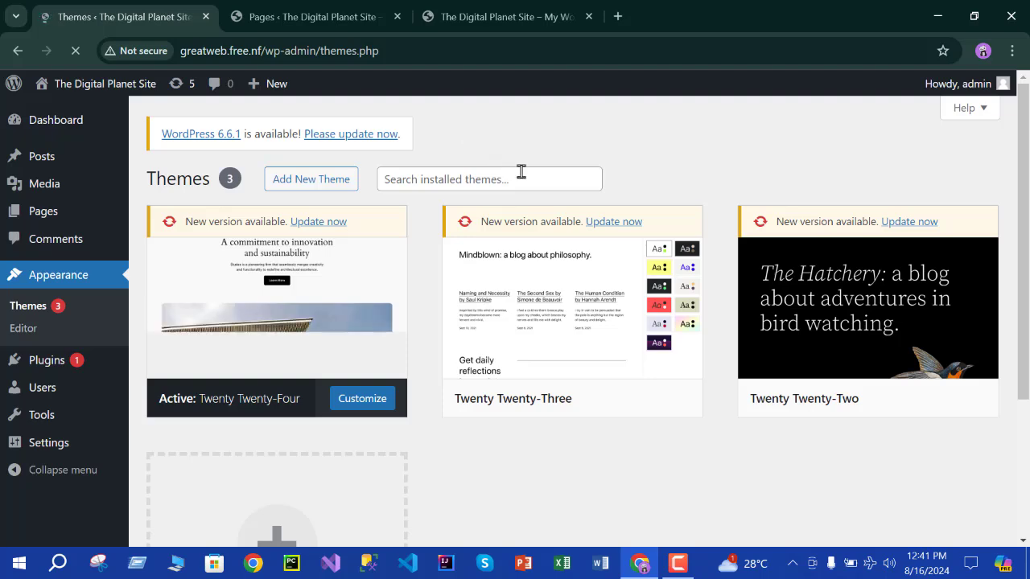
scroll(521, 180, down, 4)
scroll(505, 361, up, 4)
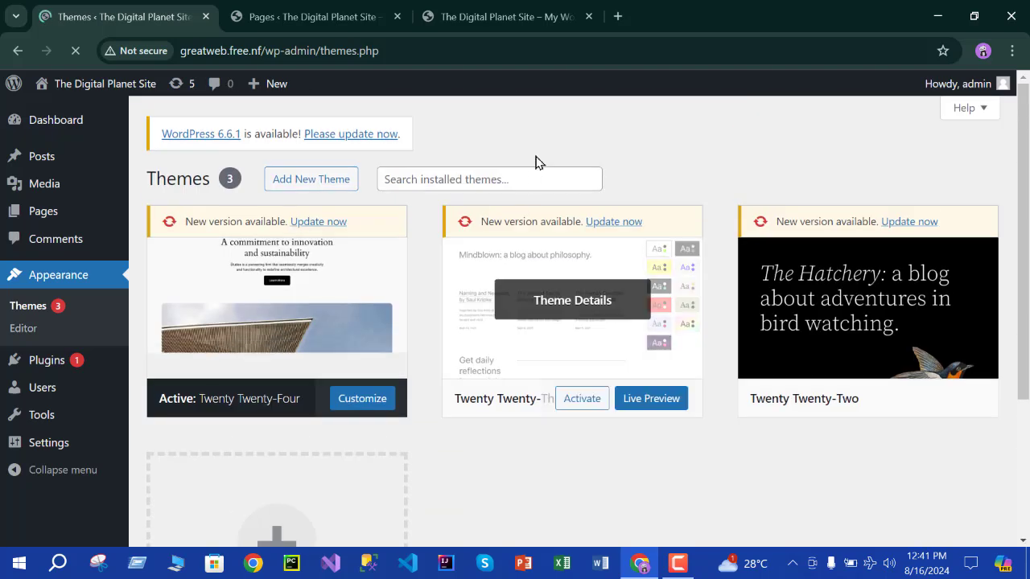
scroll(535, 165, down, 3)
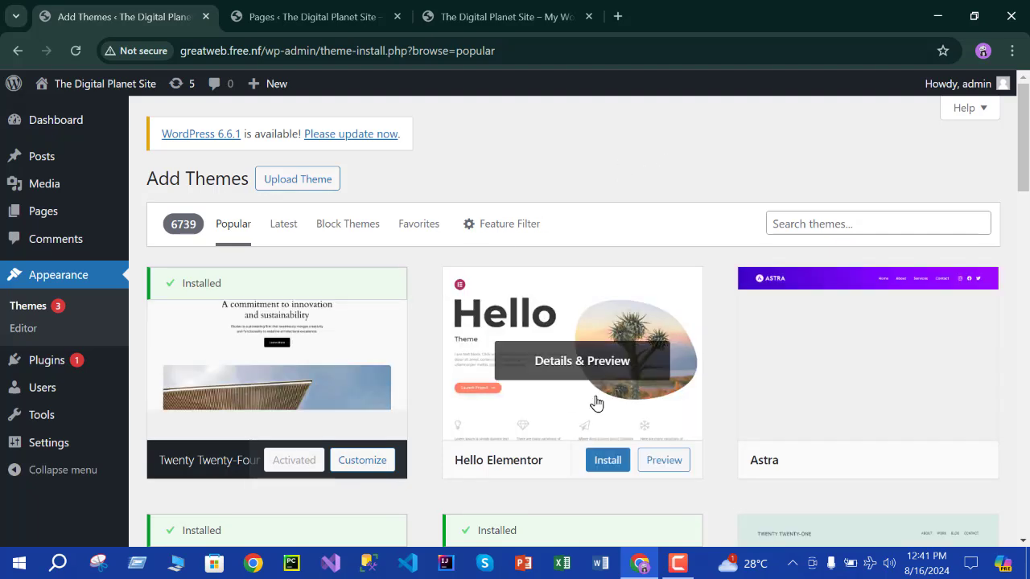
mouse_move(918, 419)
click(892, 463)
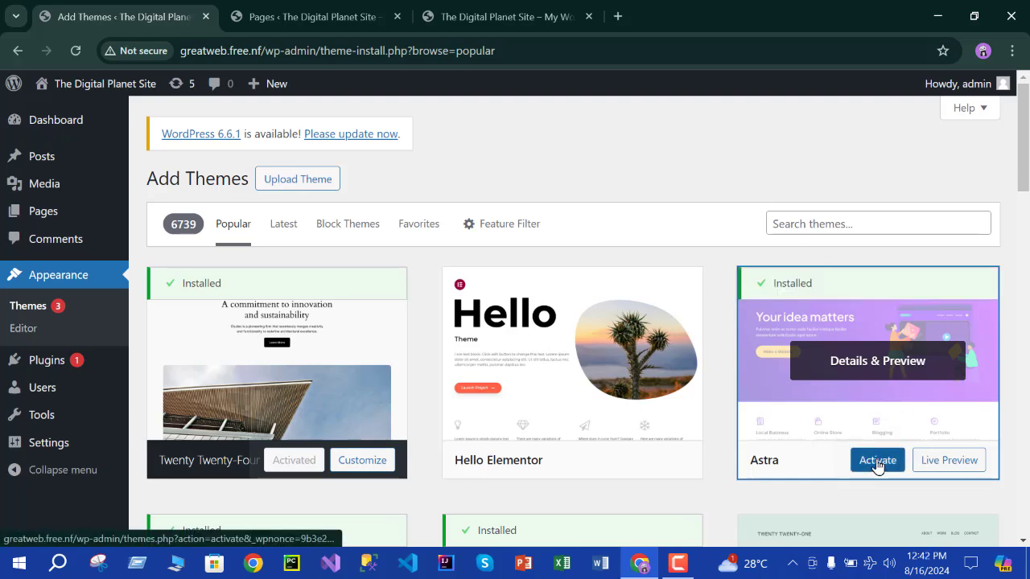
click(876, 462)
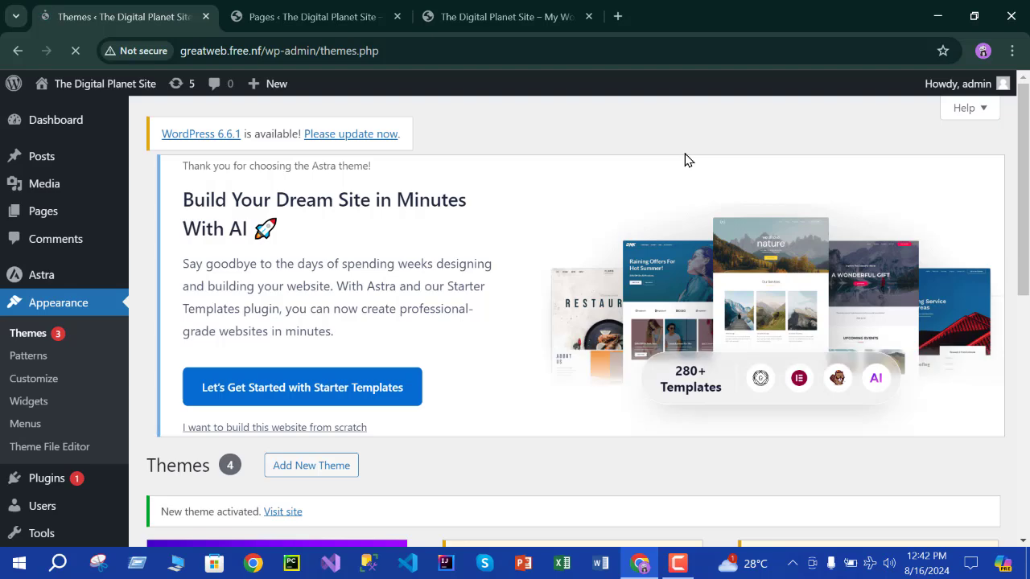
Review the Themes page after activating Astra, and reload the live site to view its new look.
scroll(655, 197, down, 3)
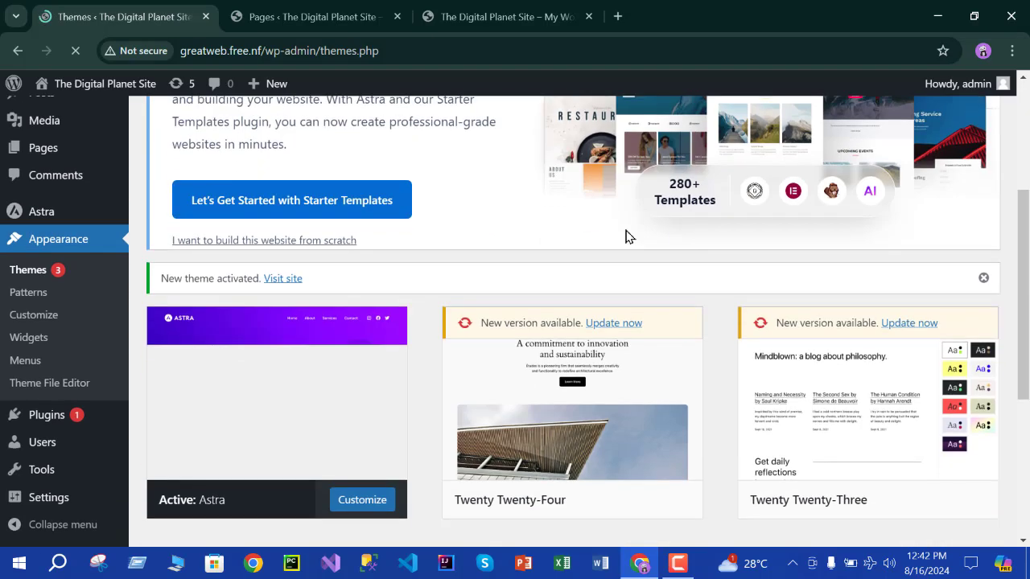
scroll(577, 258, up, 2)
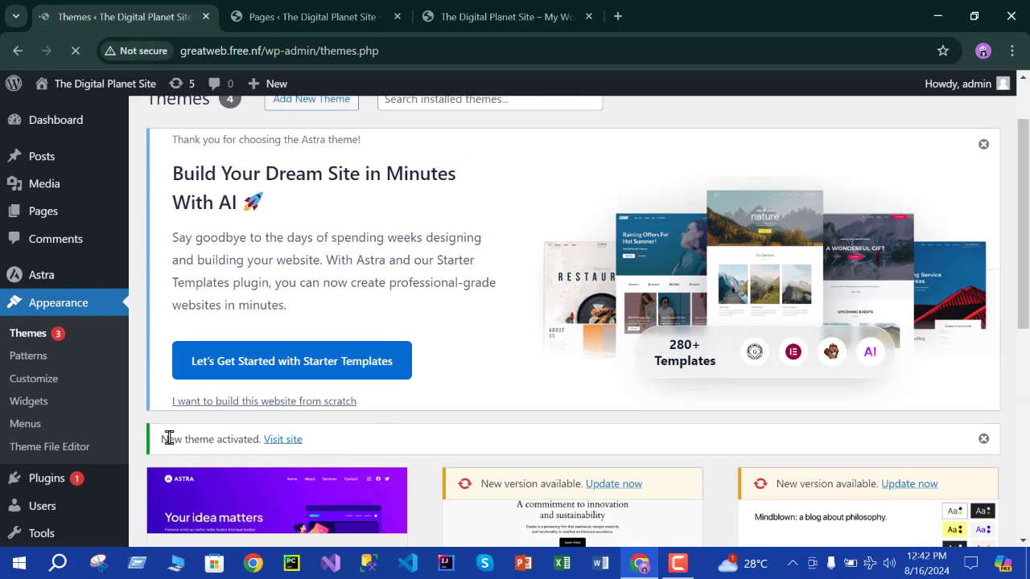
drag(169, 438, 232, 442)
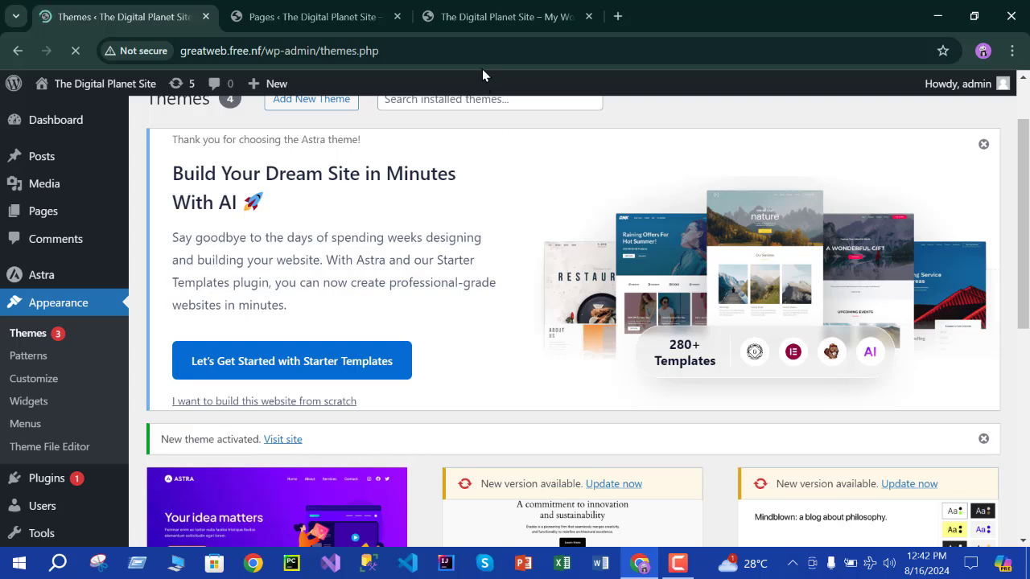
click(479, 22)
click(70, 52)
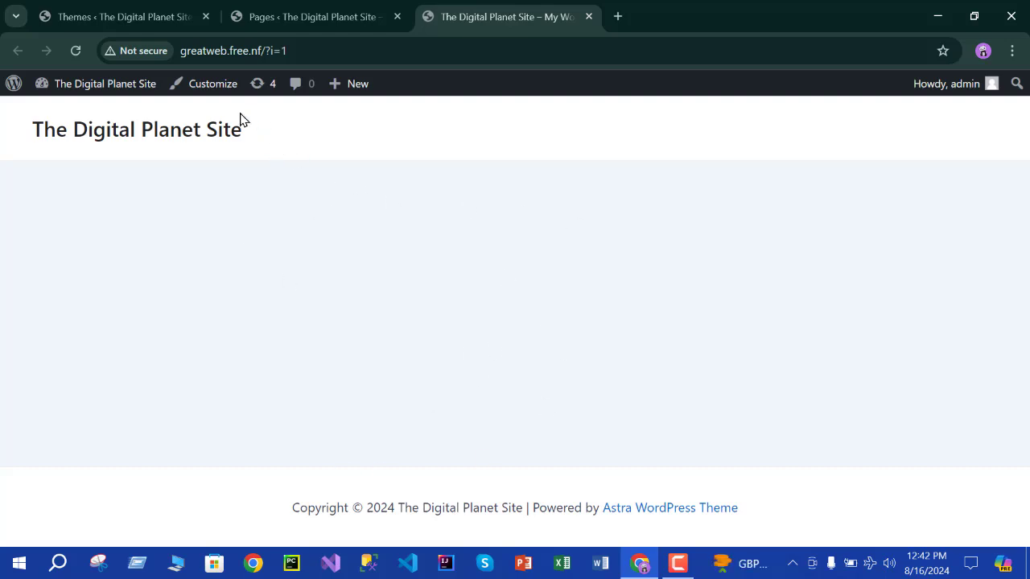
Close the browser tab with the emptied Pages list and return to the Themes page.
click(280, 8)
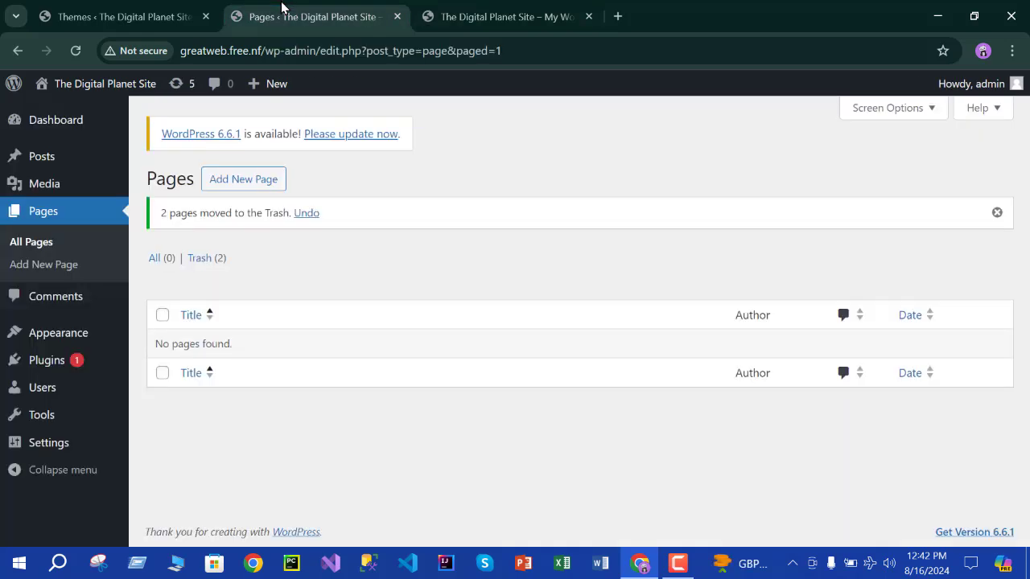
click(397, 16)
click(127, 8)
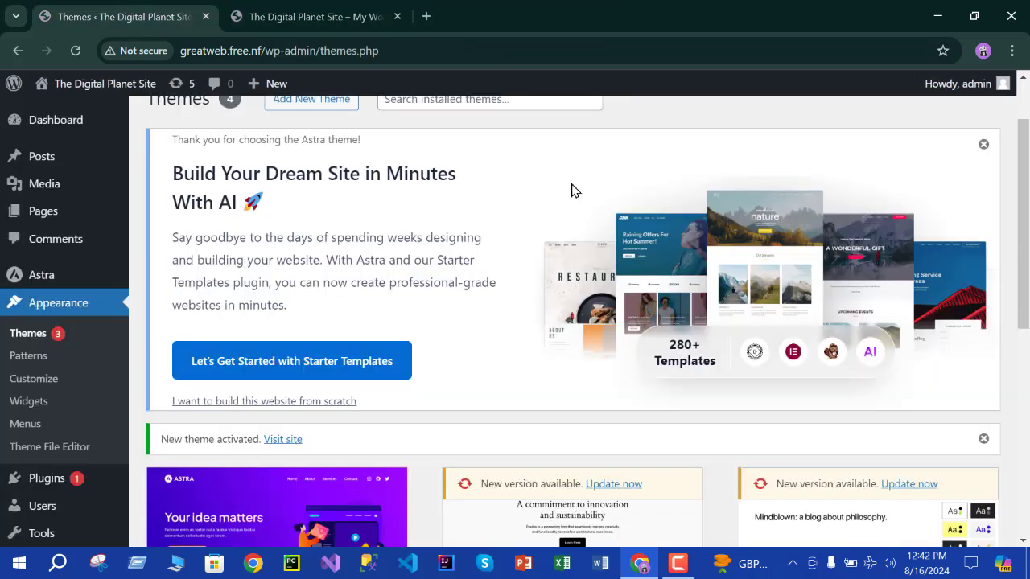
scroll(576, 191, down, 2)
scroll(523, 181, up, 3)
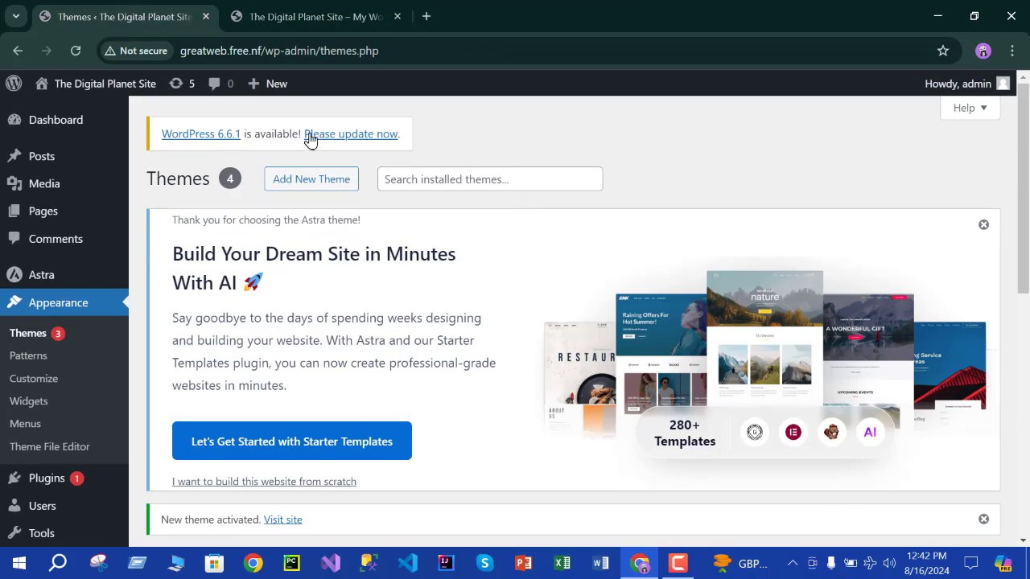
Start a new page from the list of all pages and dismiss the block editor's welcome guide.
mouse_move(50, 212)
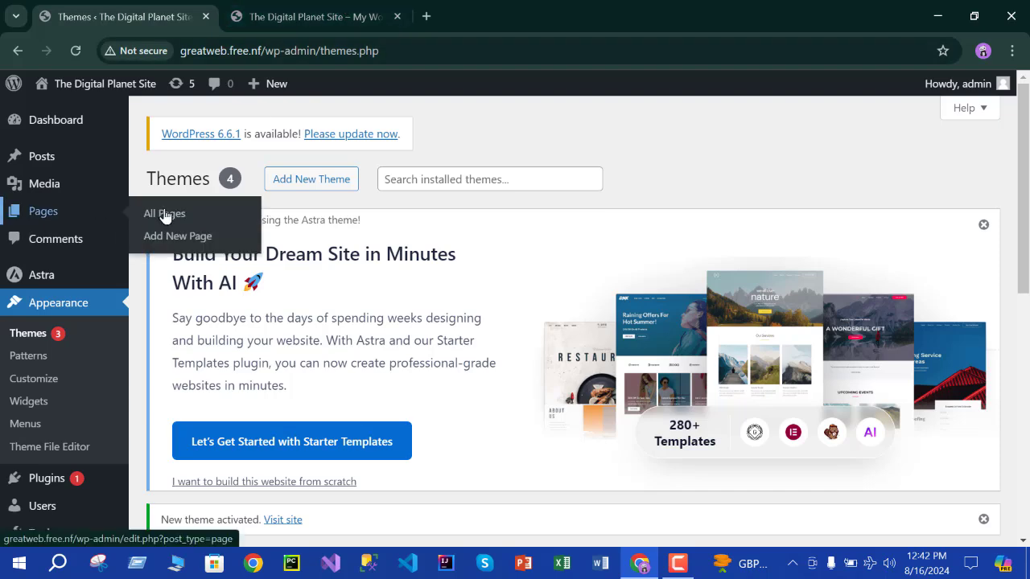
click(181, 213)
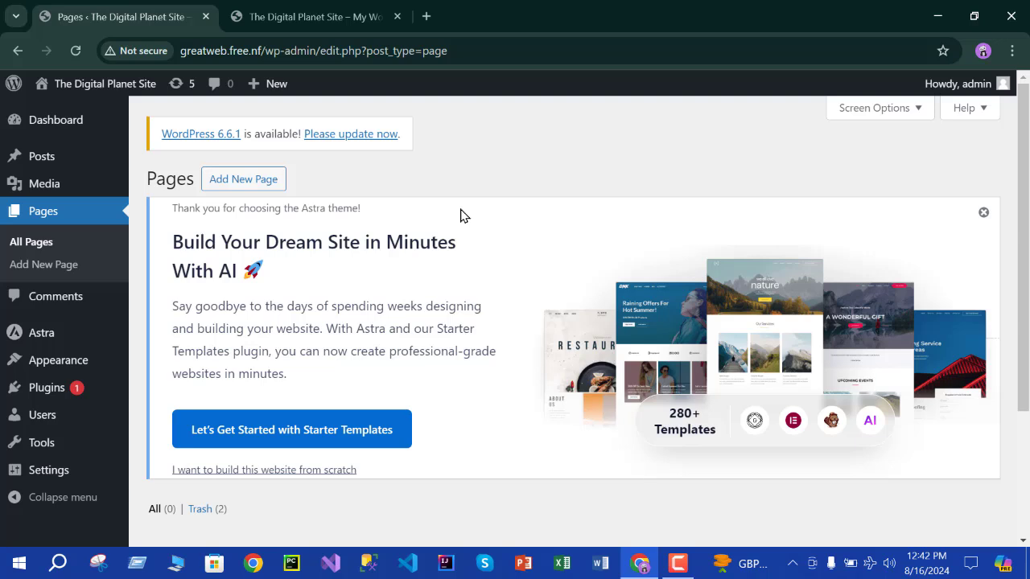
click(242, 184)
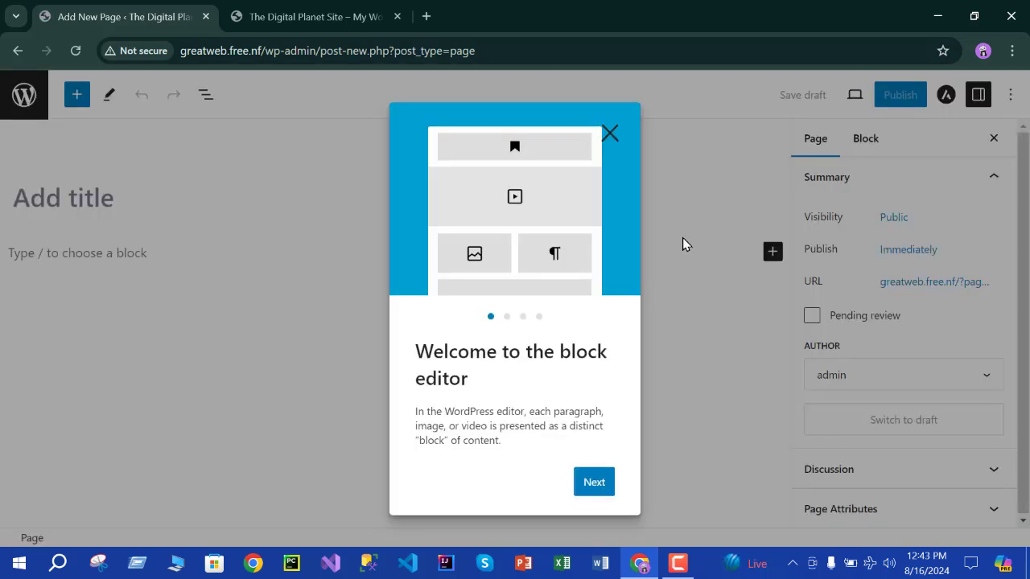
click(611, 133)
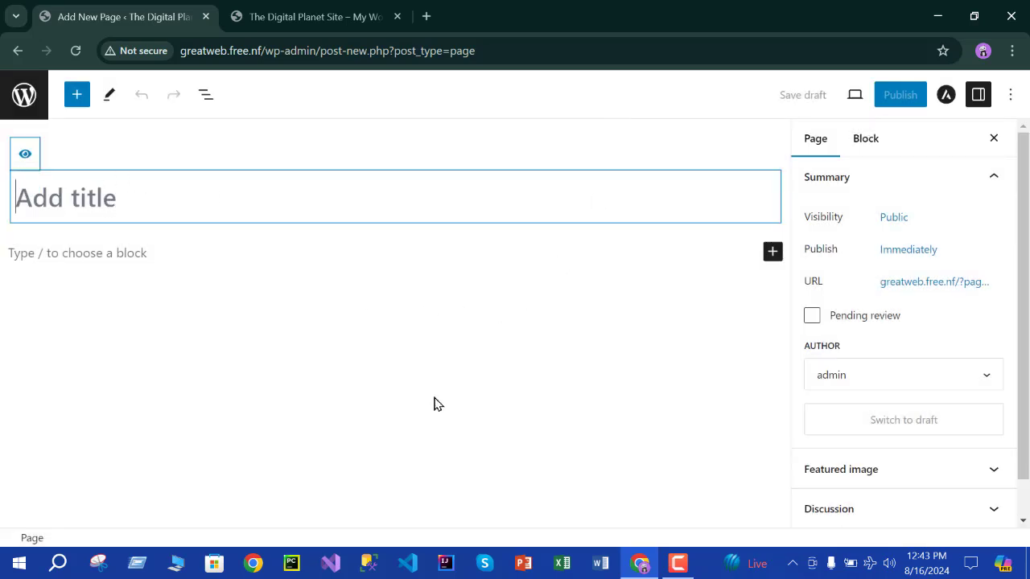
Title the new page "Home" and publish it.
text(Ho)
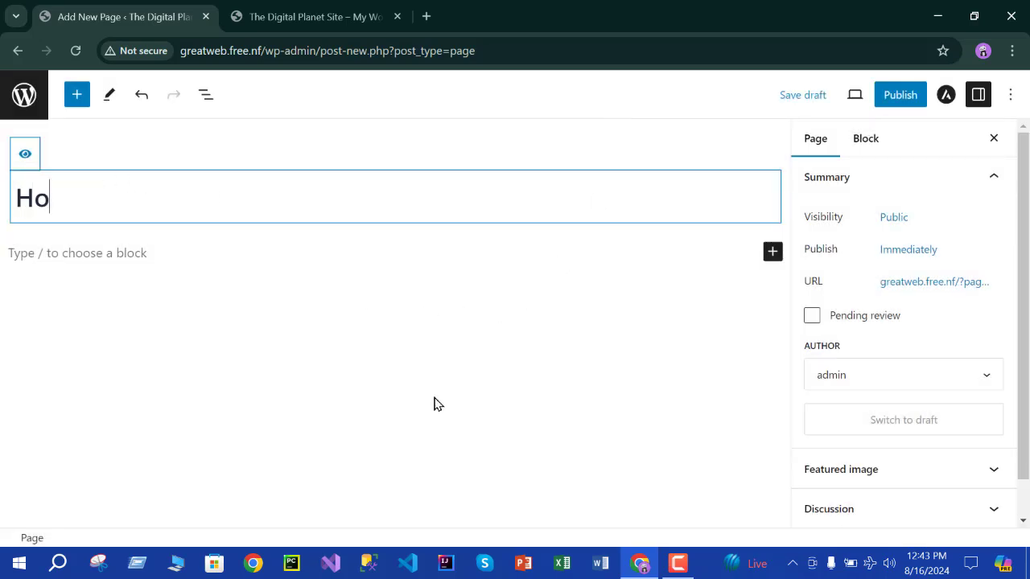
text(me)
click(907, 95)
click(894, 103)
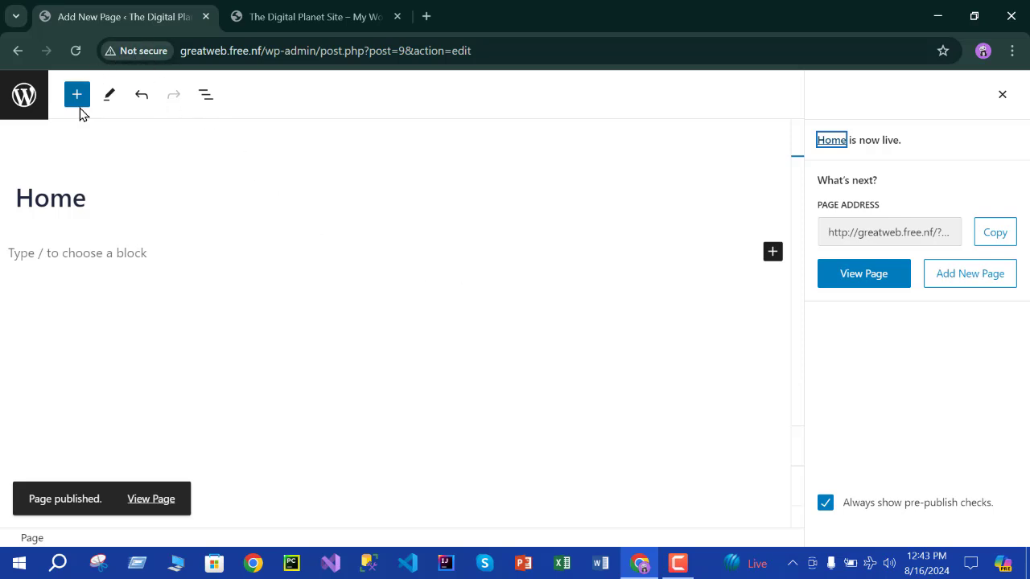
Return to the list of all pages, add a new page titled "Services" and publish it.
click(25, 103)
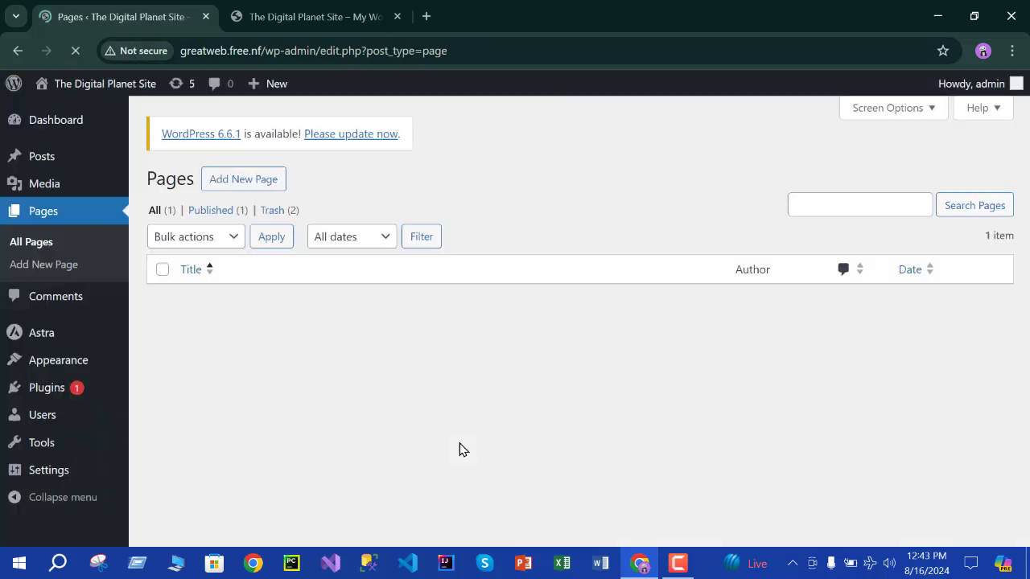
click(242, 182)
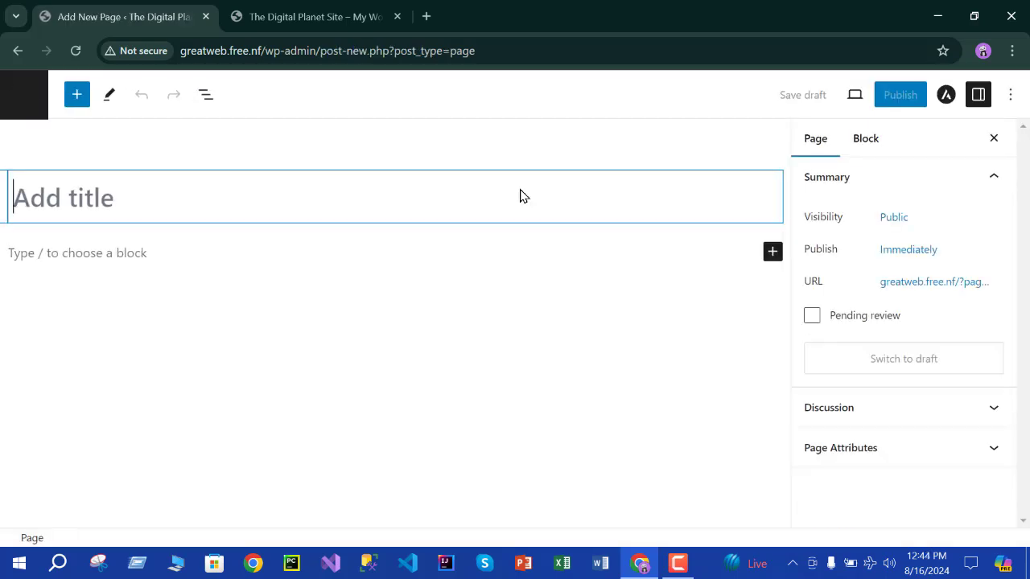
text(S)
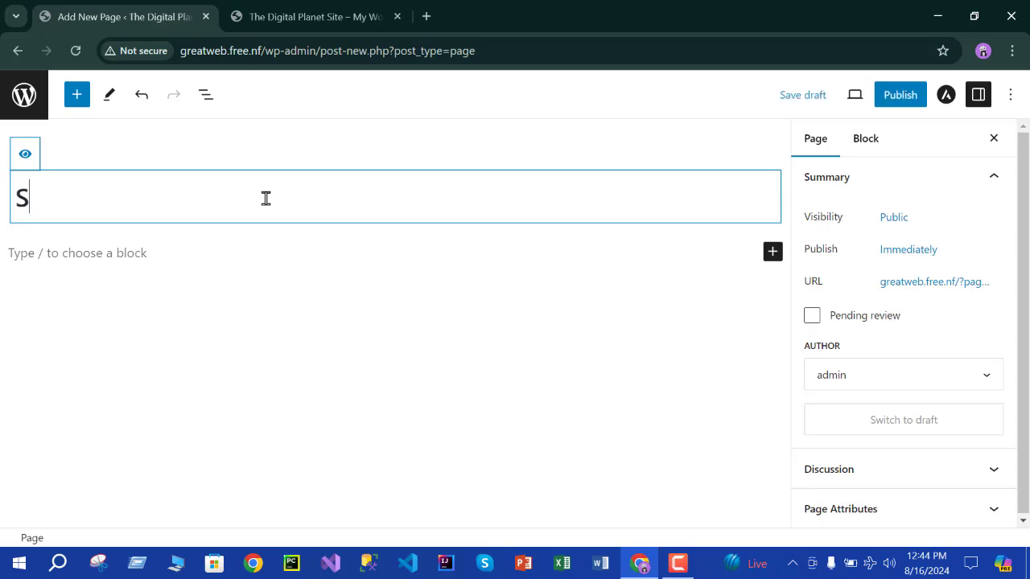
text(ervice)
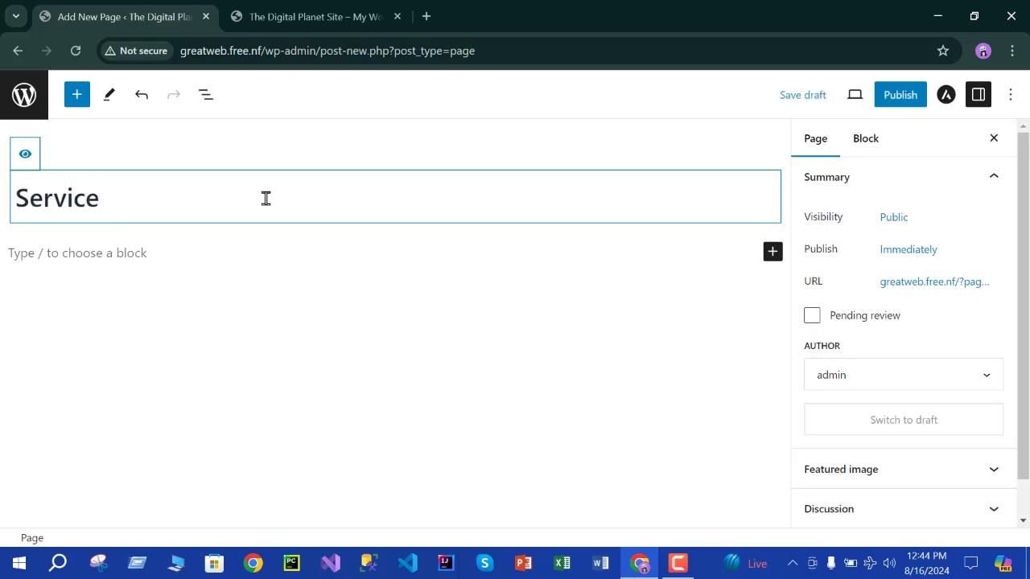
text(s)
click(900, 95)
click(888, 95)
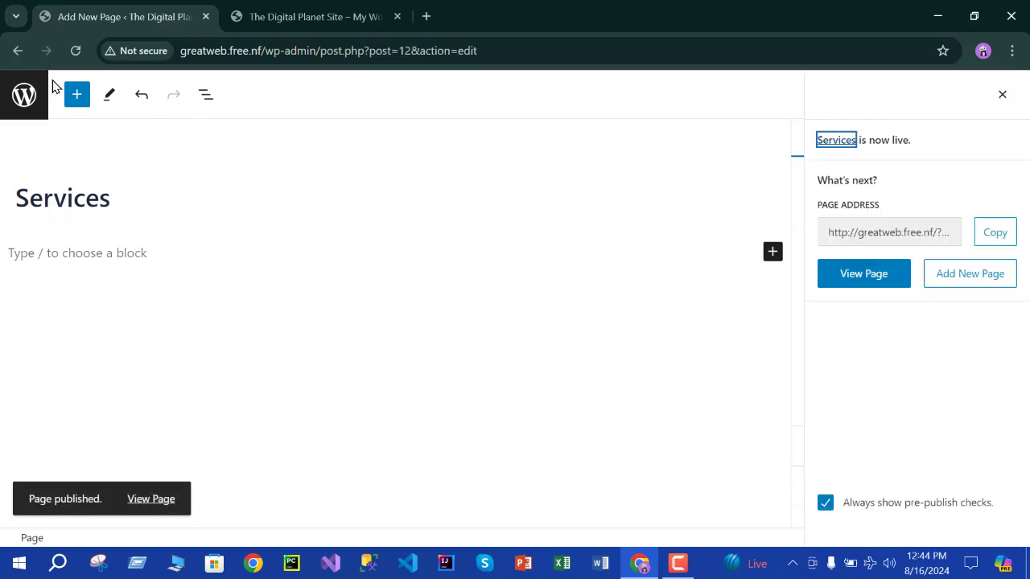
Add another new page from the pages list, title it "About US" and publish it.
click(32, 95)
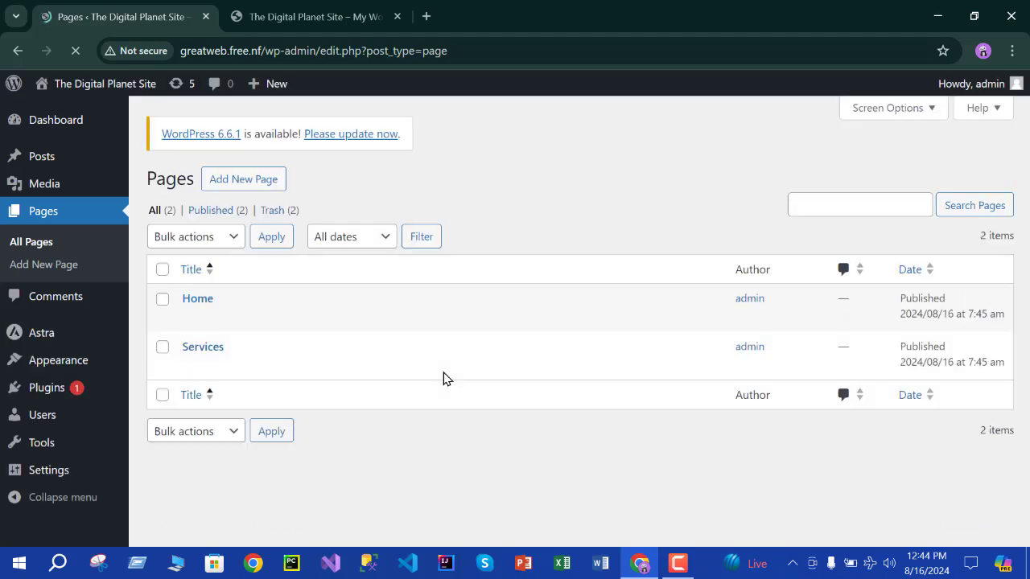
click(225, 184)
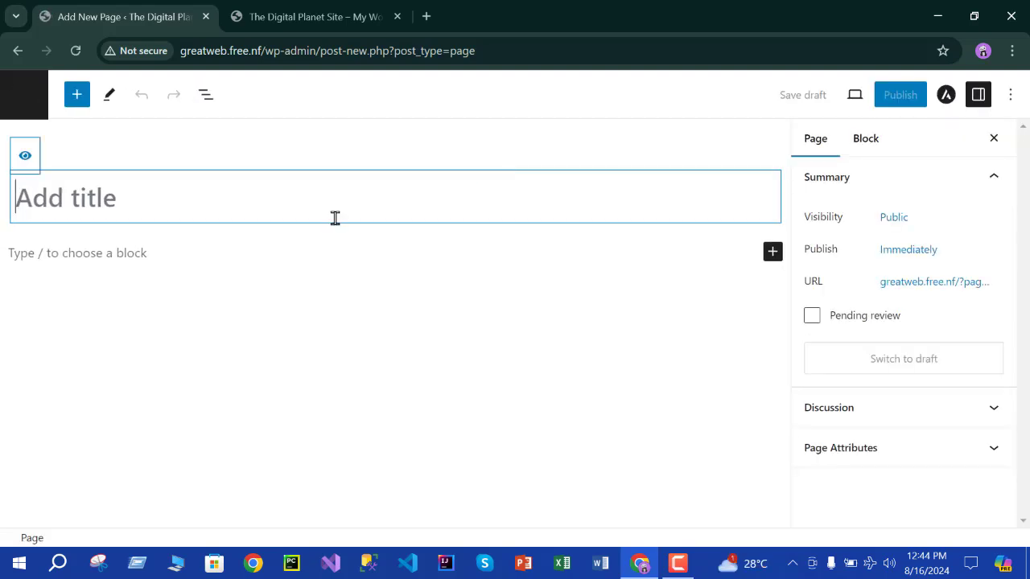
text(Abou)
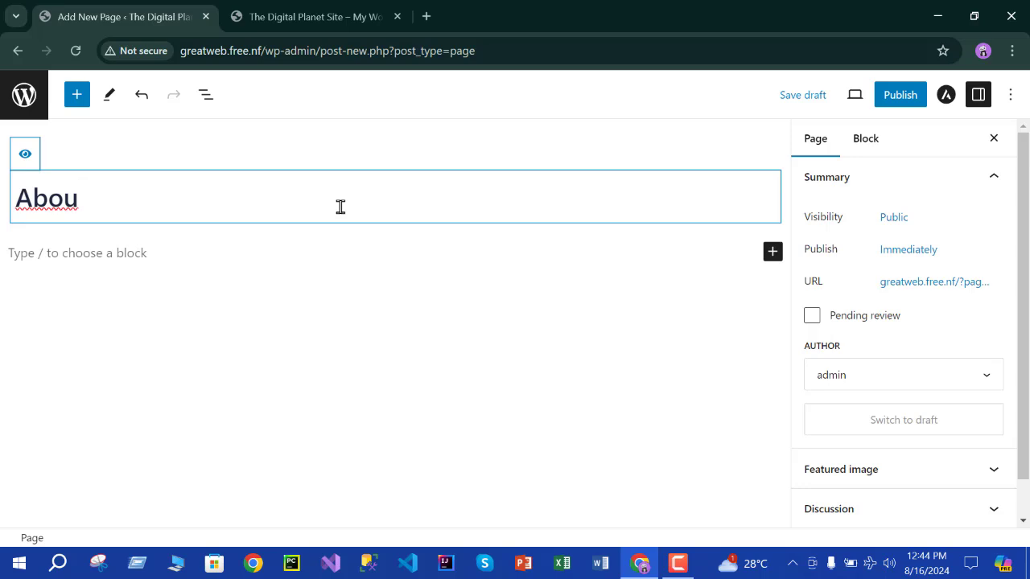
text(t US)
click(885, 95)
click(873, 95)
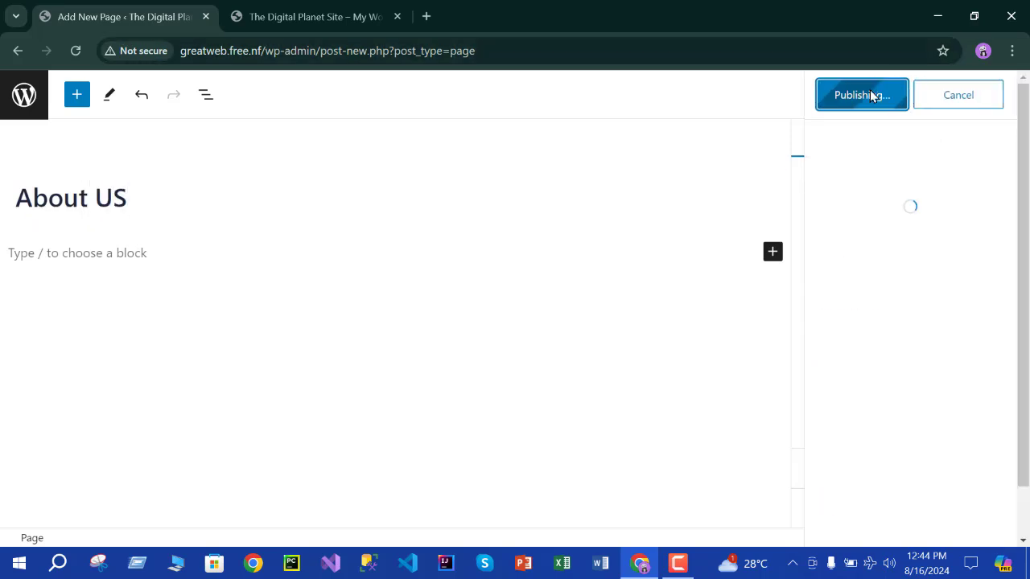
Go back to the pages list, create a page titled "Contact US" and publish it.
click(24, 95)
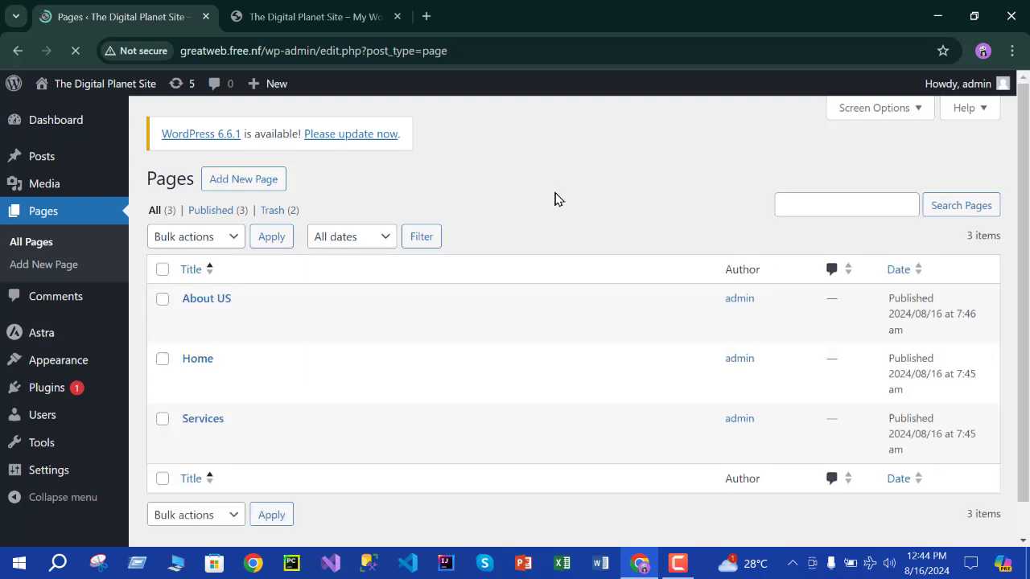
key(Tab)
key(Return)
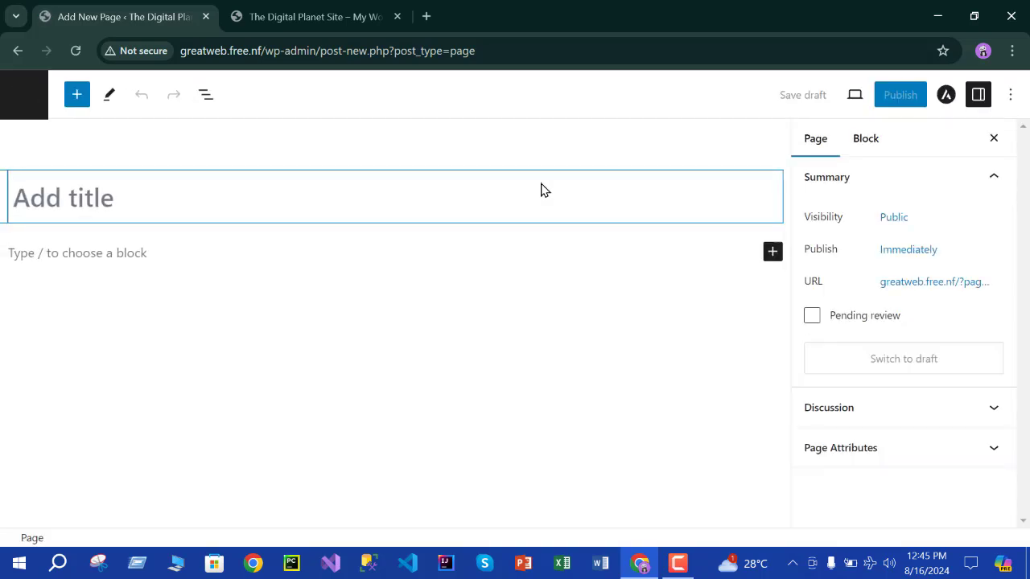
click(221, 206)
text(Contact US)
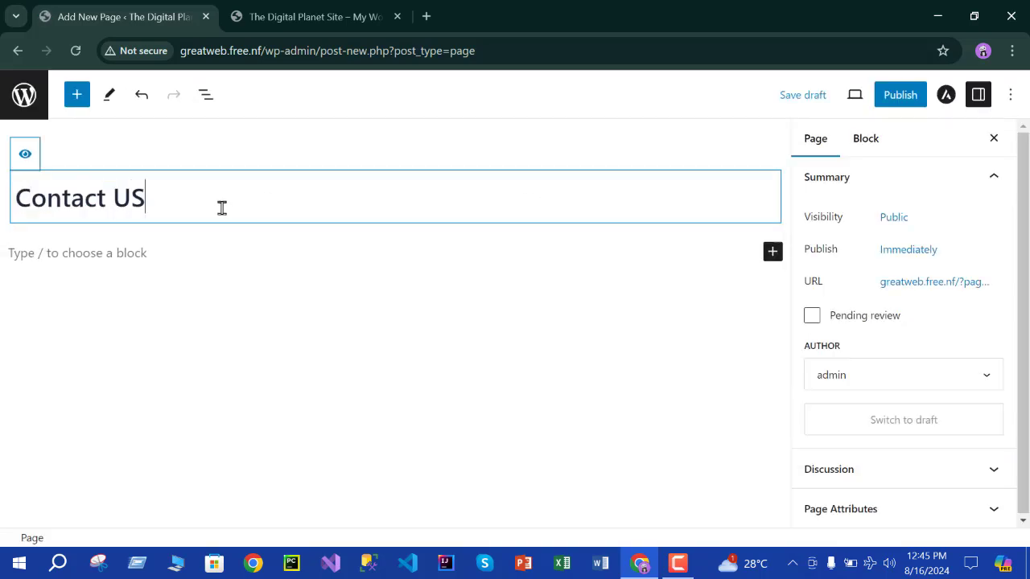
click(878, 100)
click(875, 102)
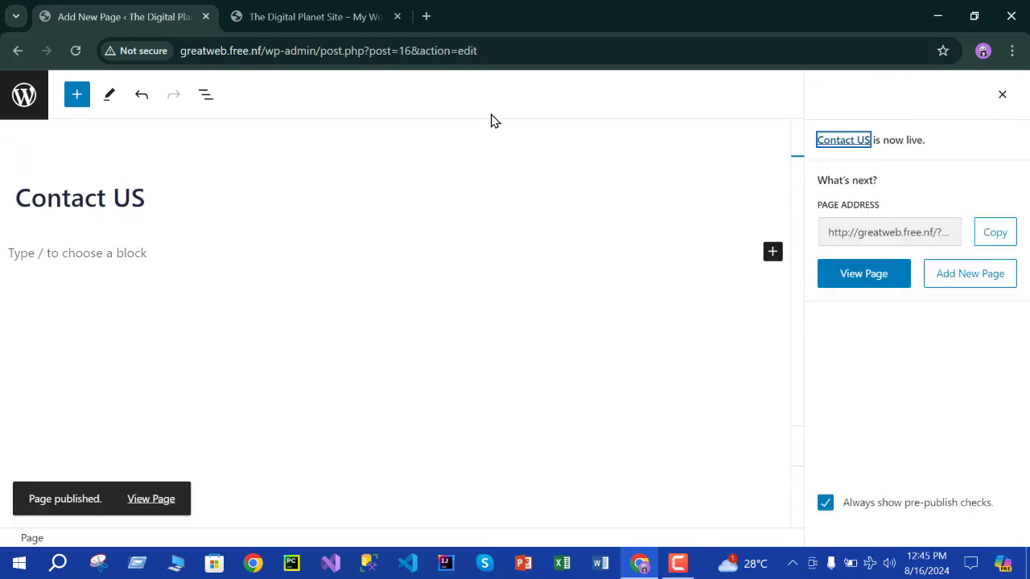
Review the list of published pages, and reload the live site to check its header navigation.
click(24, 94)
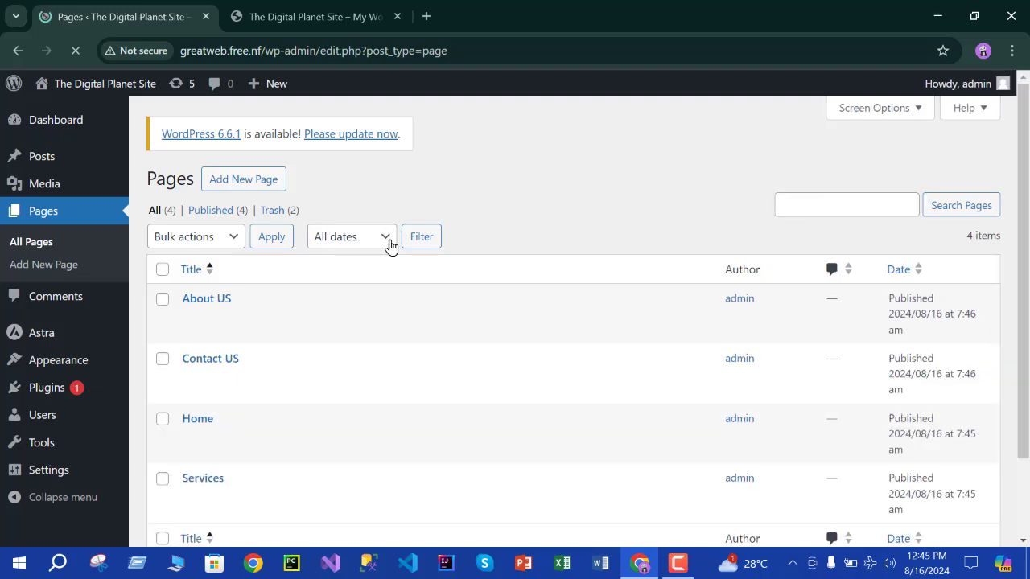
scroll(251, 459, down, 2)
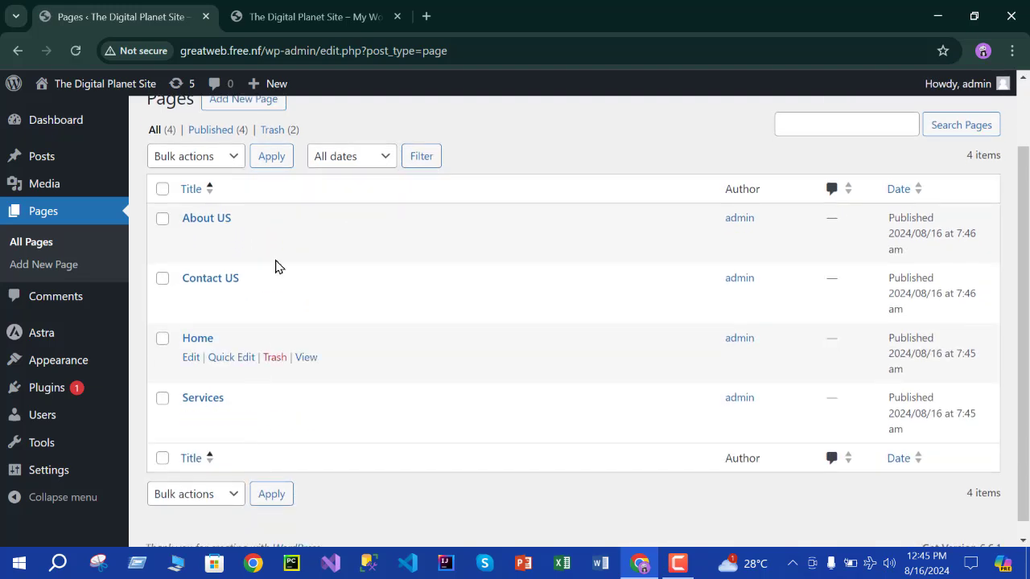
click(283, 6)
click(78, 46)
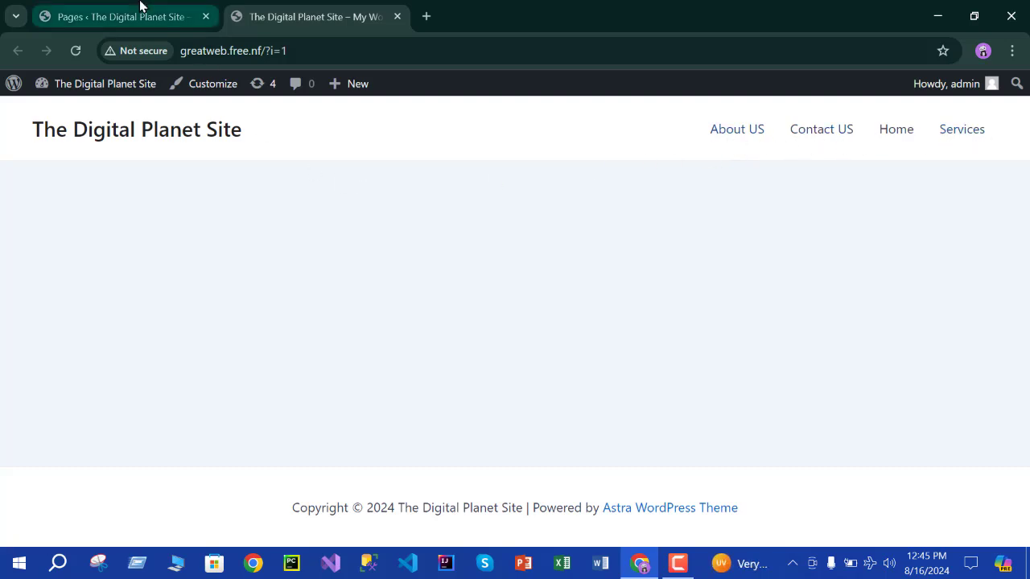
Open the Menus page in the site admin and compare it with the navigation order on the live site.
click(190, 14)
mouse_move(42, 357)
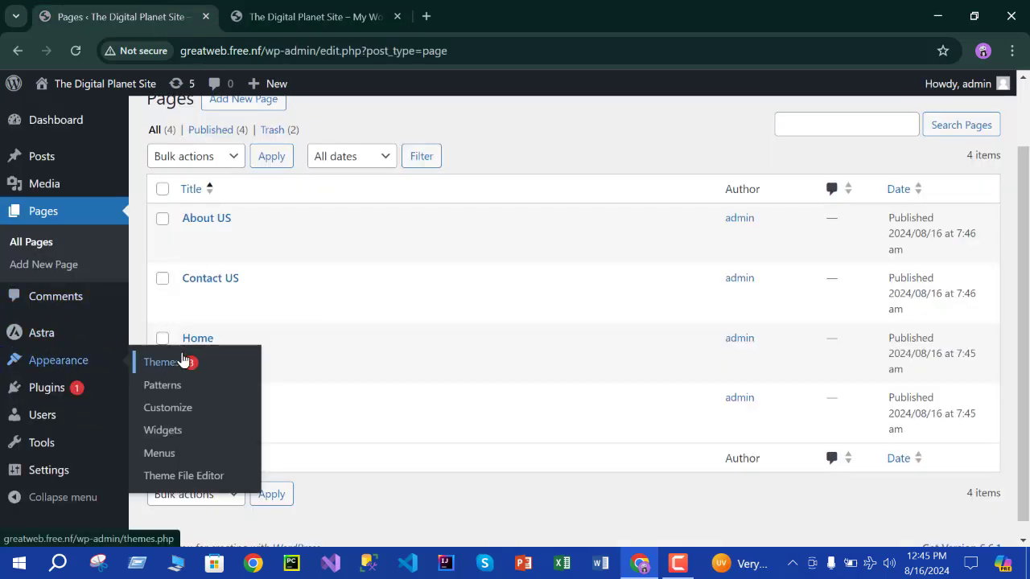
click(161, 454)
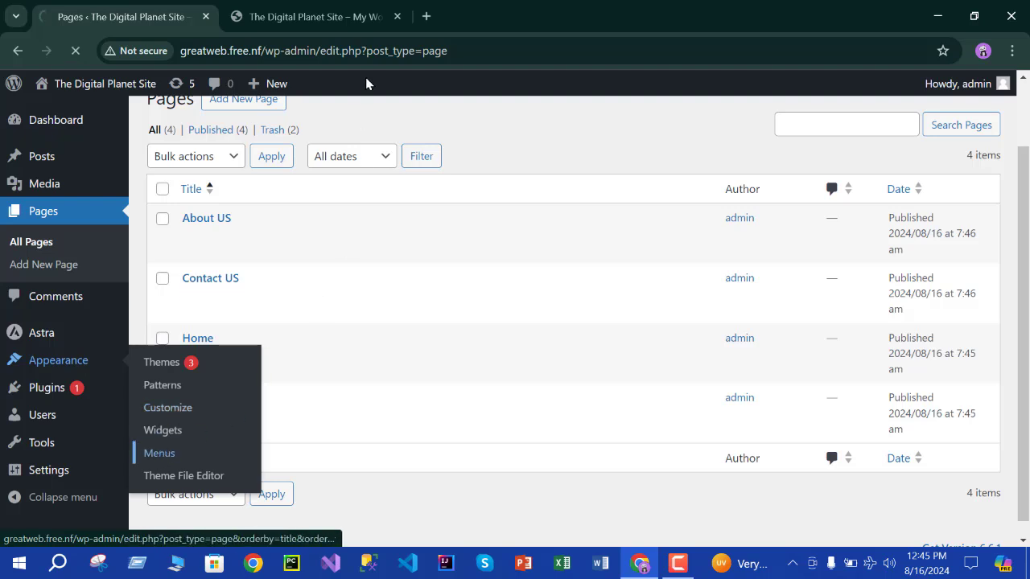
click(319, 8)
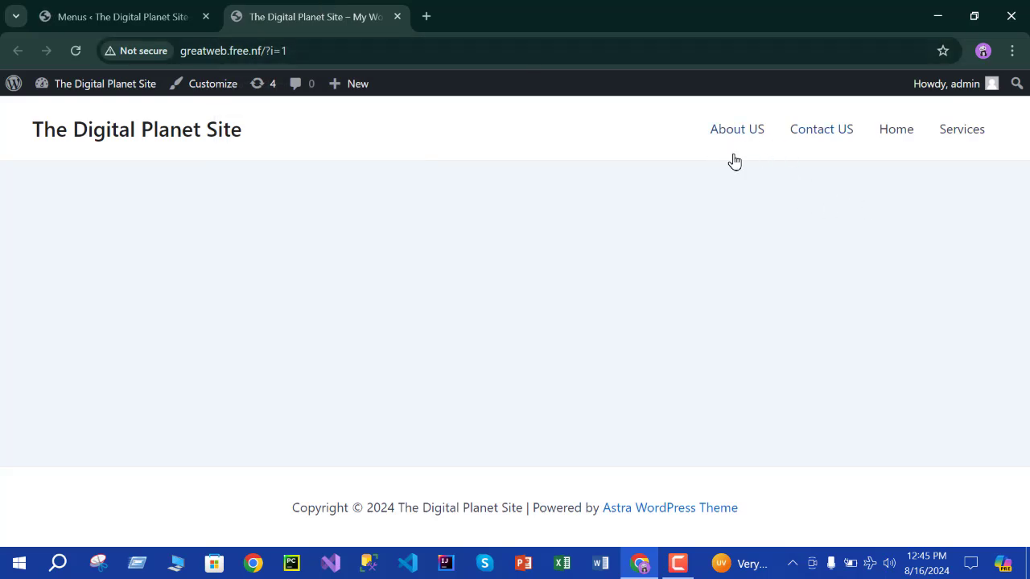
click(156, 14)
Create a menu named "Top" and assign it to the Primary Menu display location.
scroll(378, 277, down, 2)
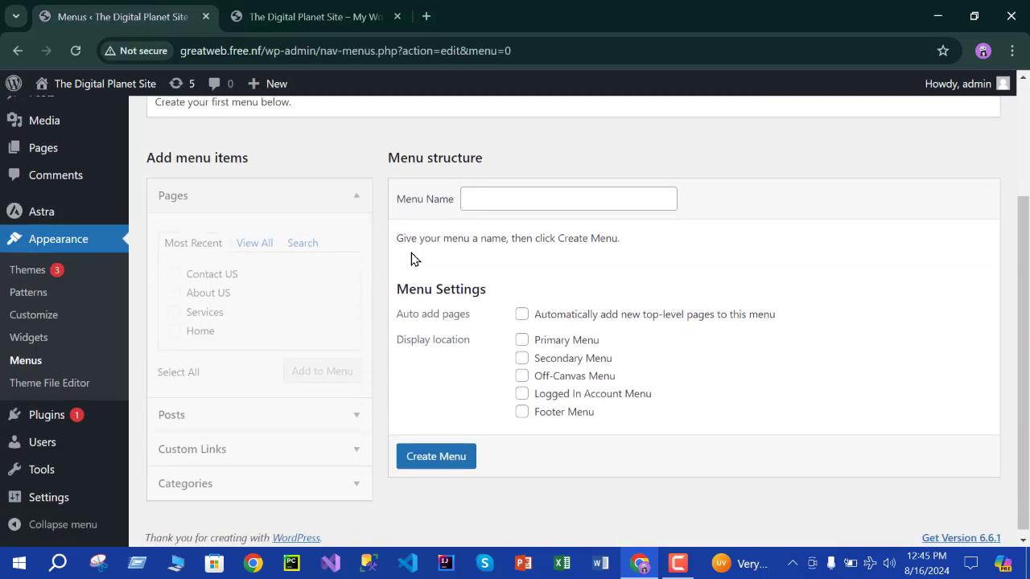
click(499, 200)
text(T)
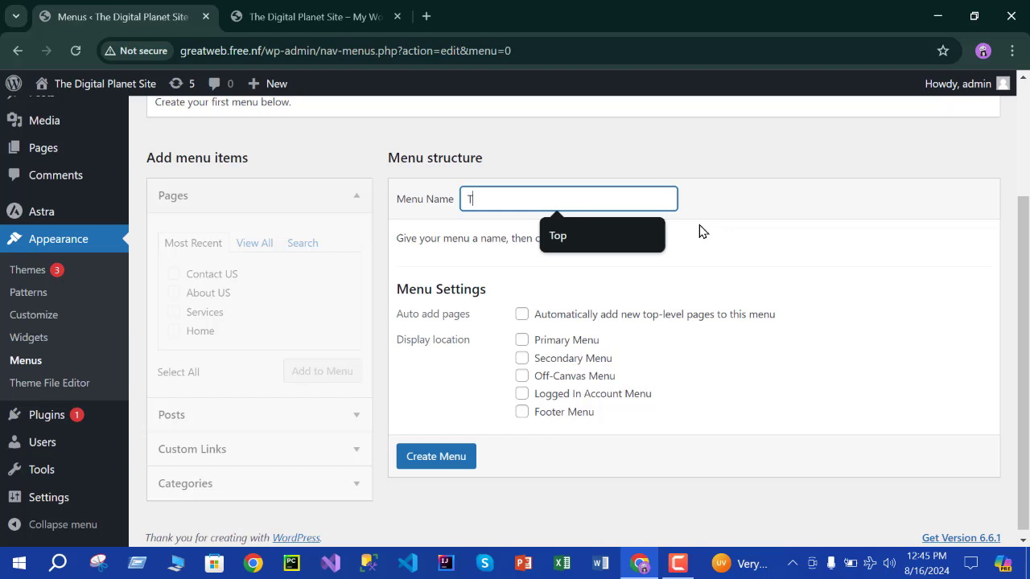
text(op)
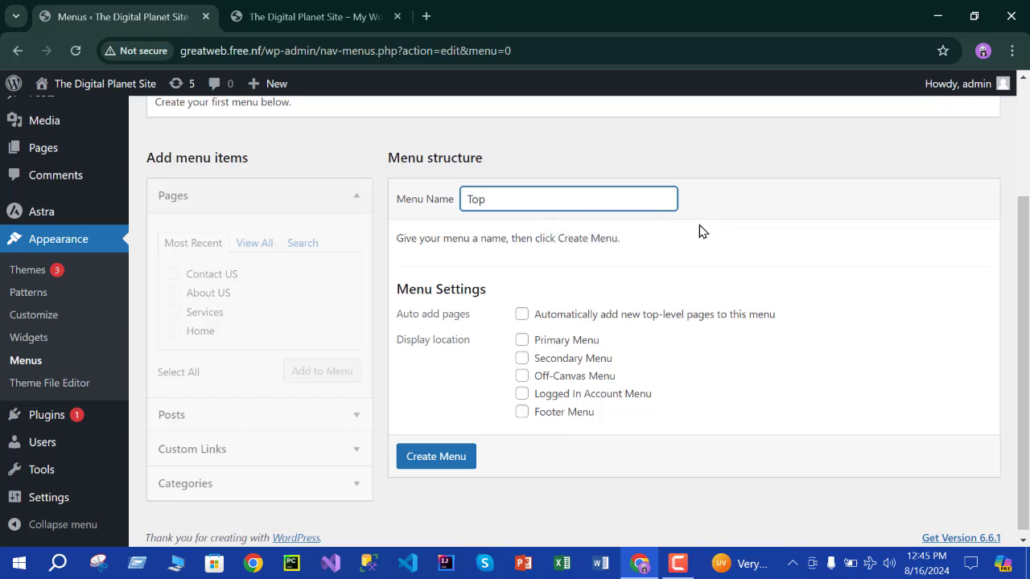
click(522, 340)
click(452, 458)
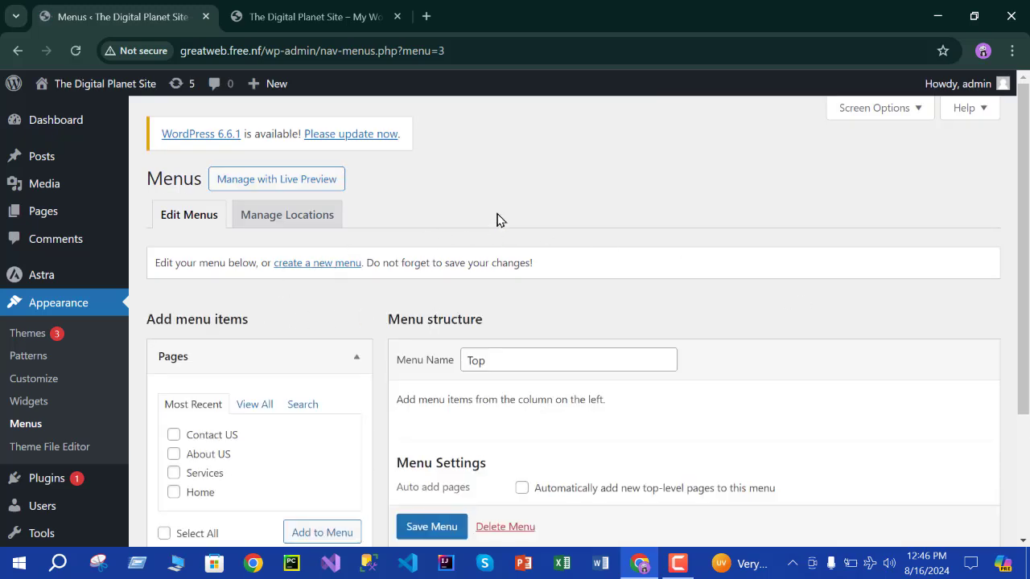
Add the About US, Contact US, Home and Services pages to the Top menu from the full page list.
scroll(496, 220, down, 1)
scroll(412, 229, down, 1)
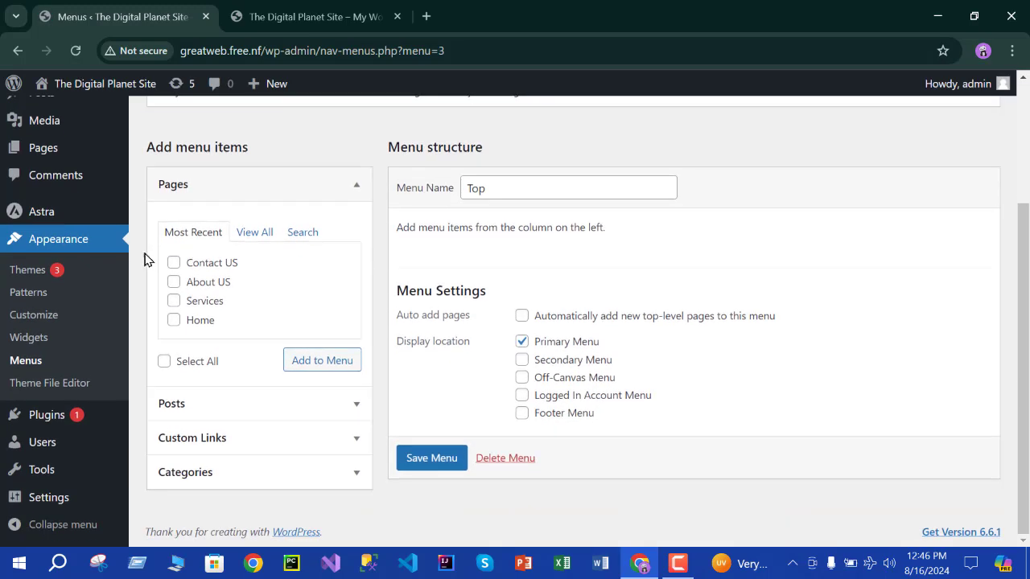
click(240, 234)
click(174, 321)
click(173, 338)
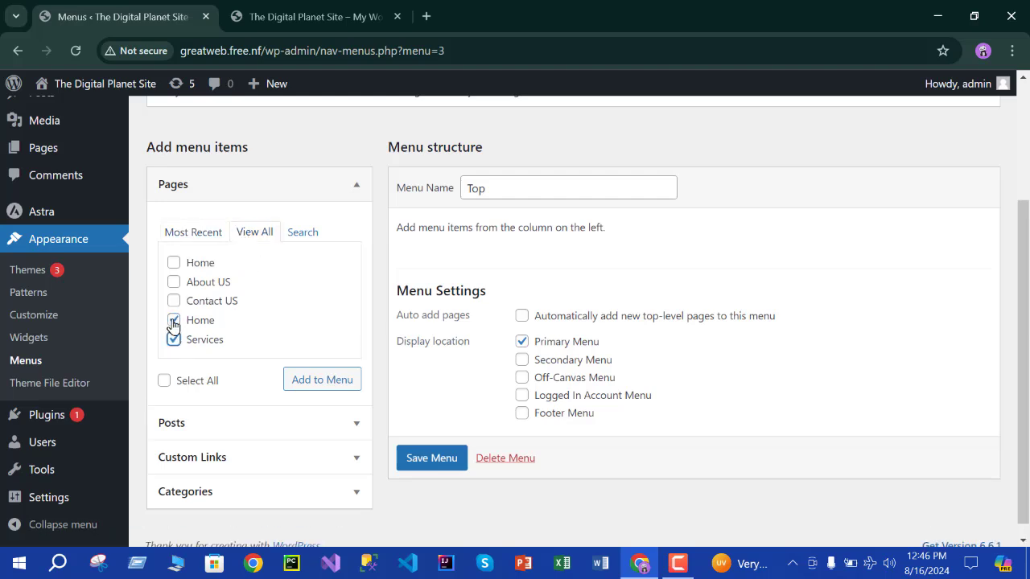
click(174, 282)
click(174, 301)
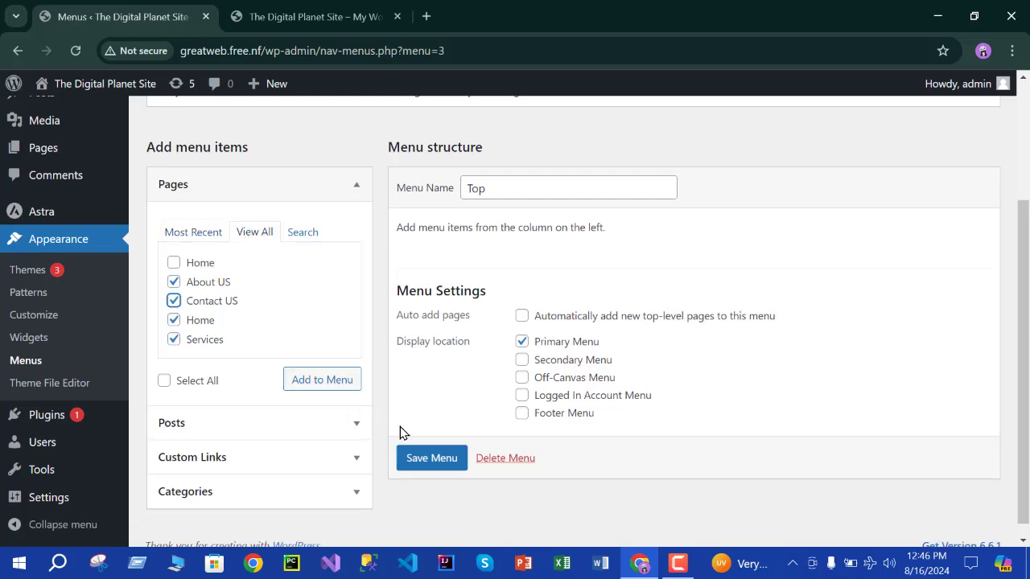
click(322, 379)
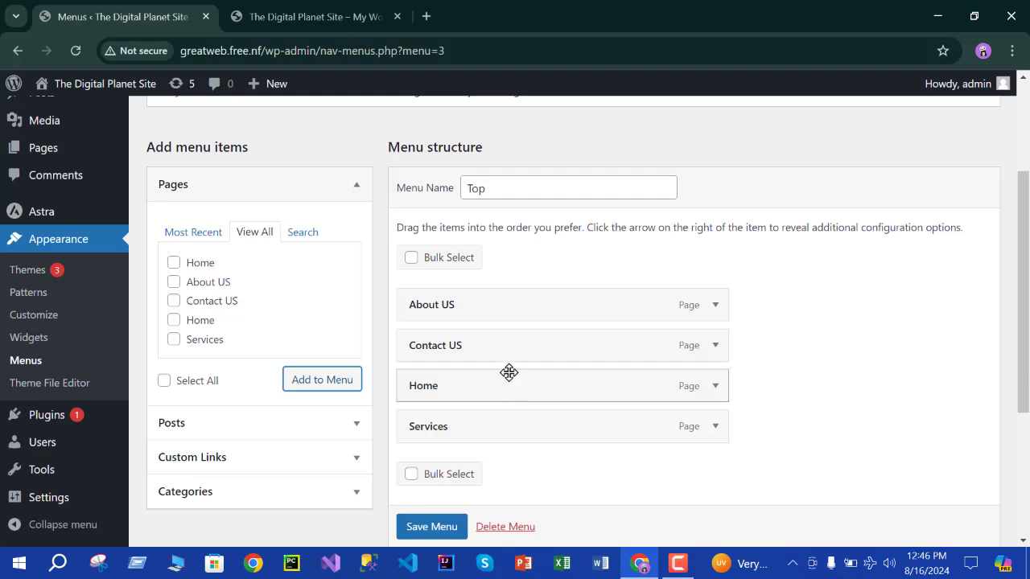
Reorder the menu items as Home, Services, About US, Contact US and save the menu.
drag(508, 373, 507, 293)
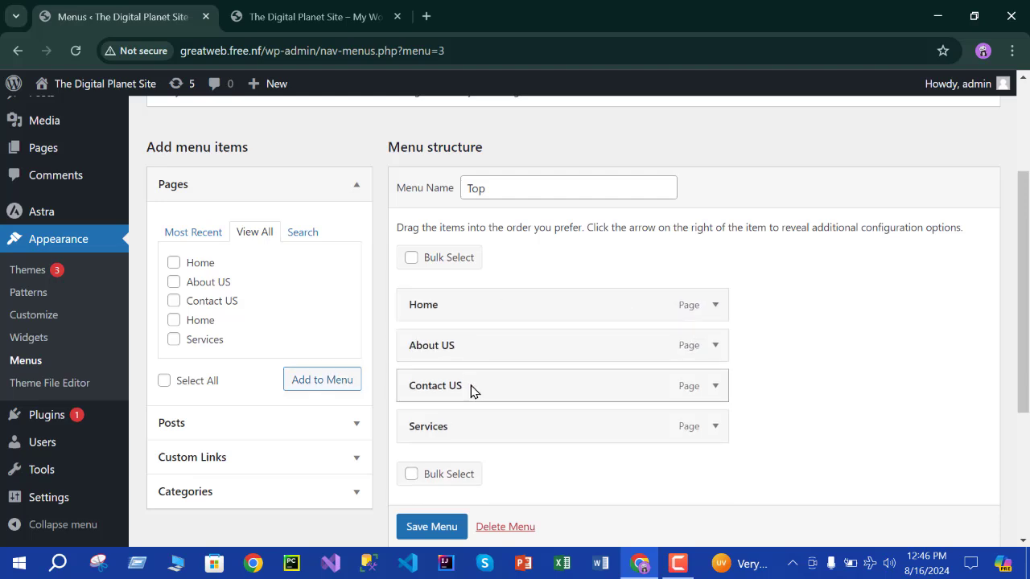
drag(473, 410, 476, 345)
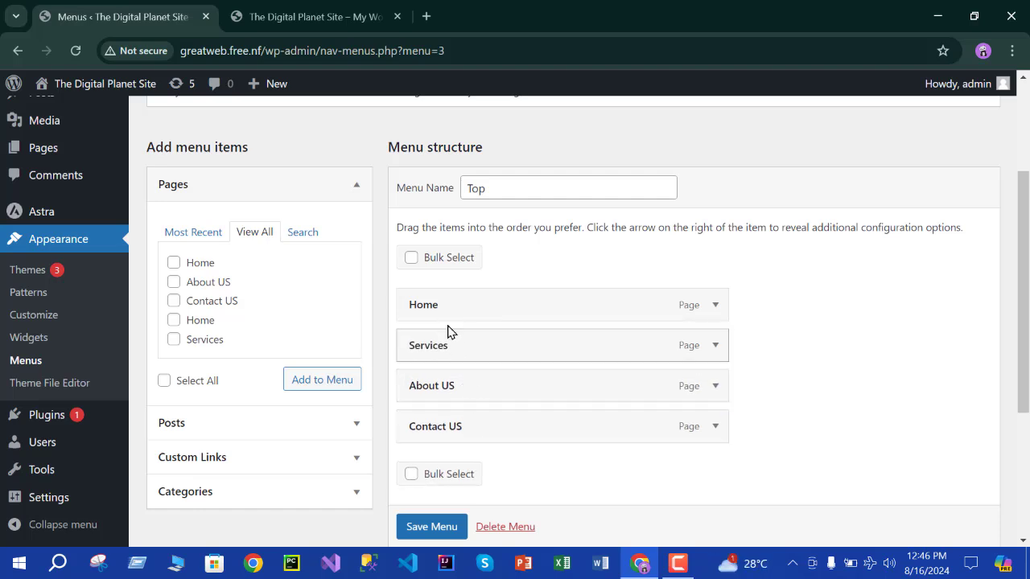
scroll(514, 439, down, 1)
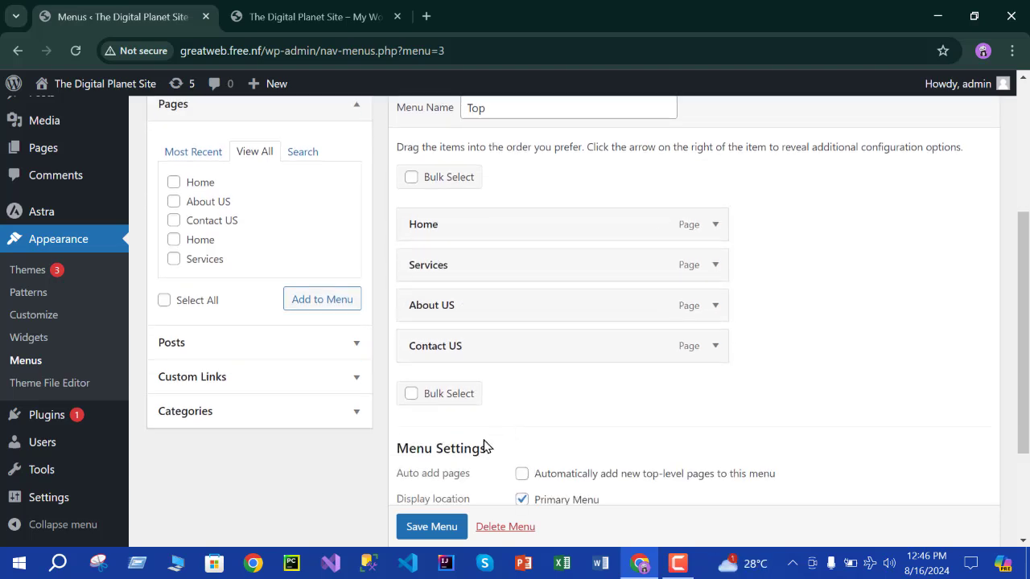
click(442, 528)
Review the saved menu structure, and reload the live site to check the header navigation order.
scroll(840, 386, down, 1)
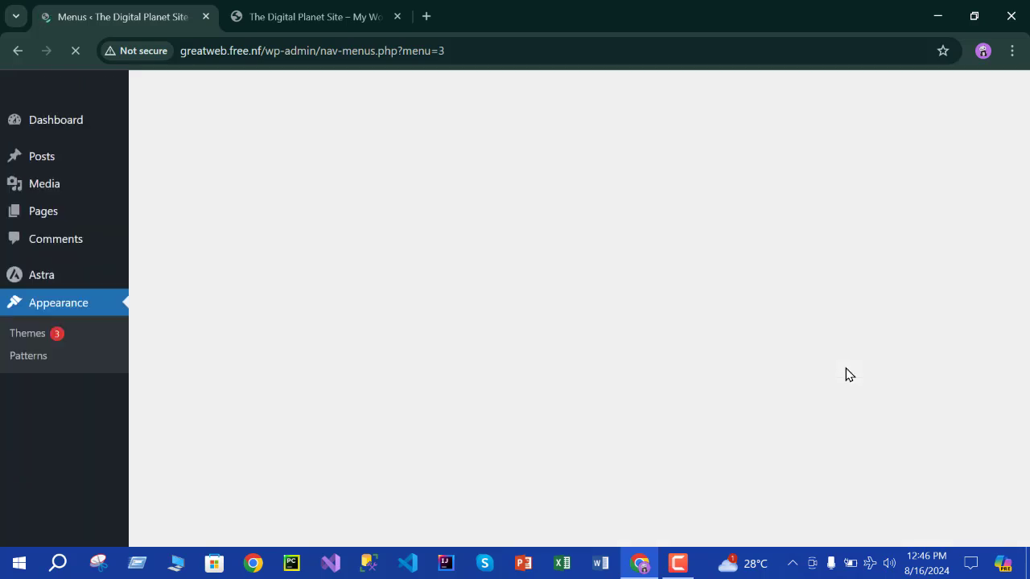
scroll(674, 296, down, 1)
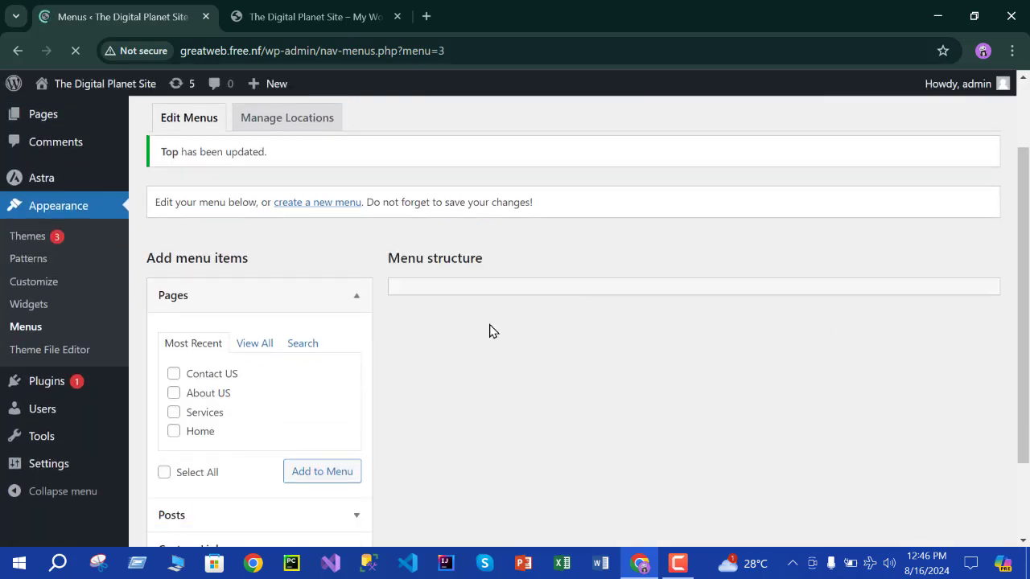
scroll(386, 169, down, 1)
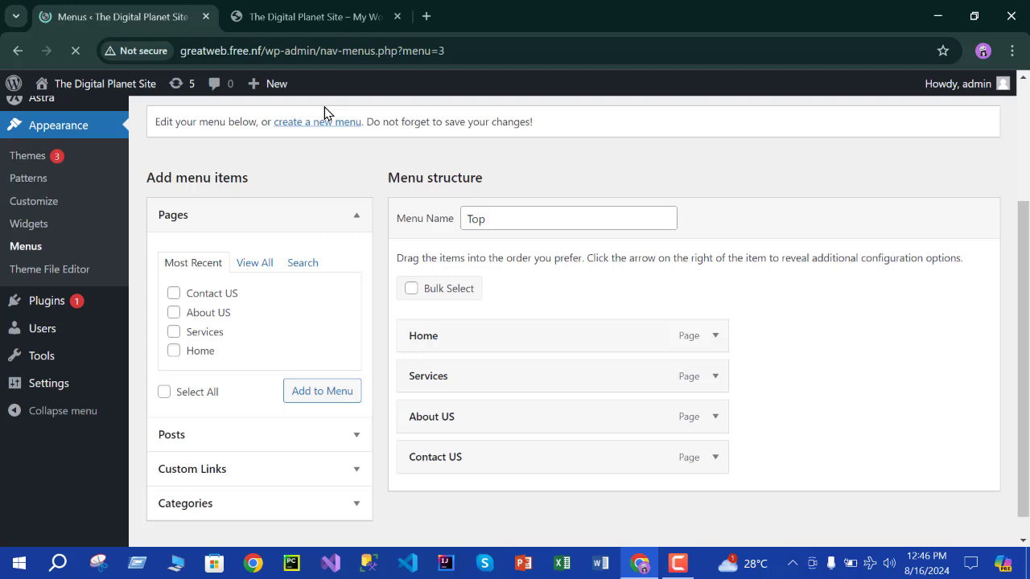
click(251, 15)
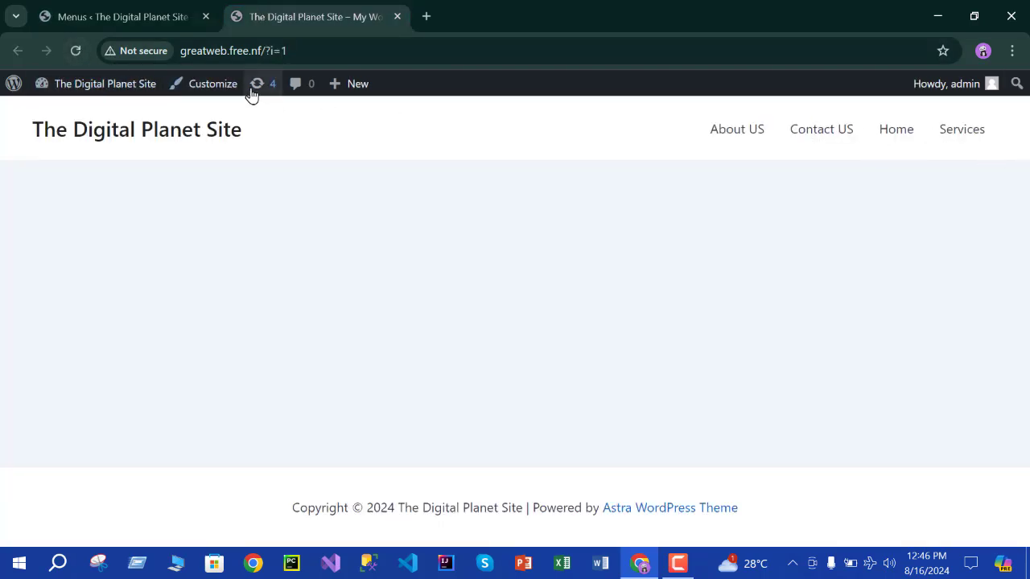
click(74, 56)
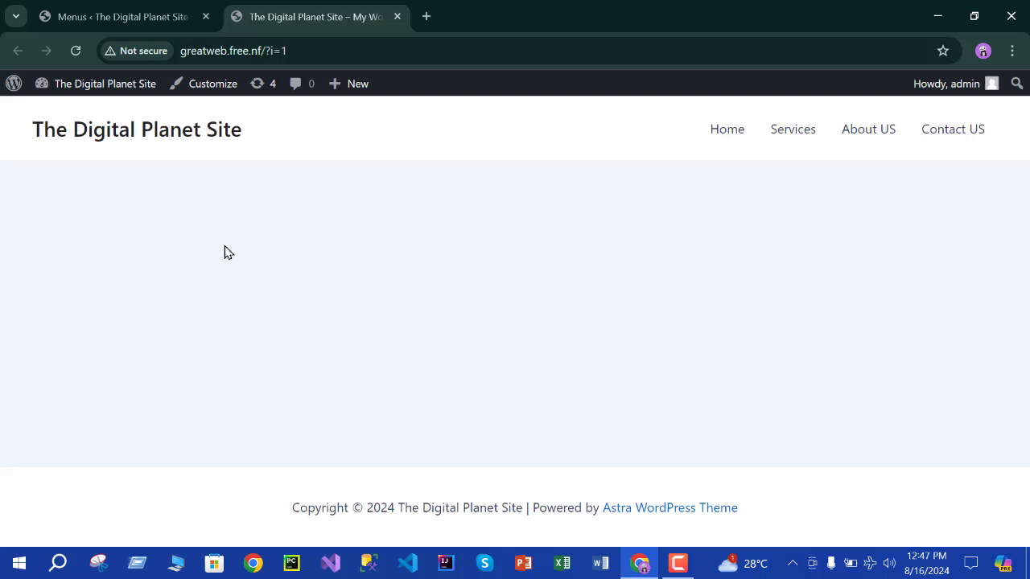
Compare the saved Top menu structure with the header navigation on the live site.
click(143, 11)
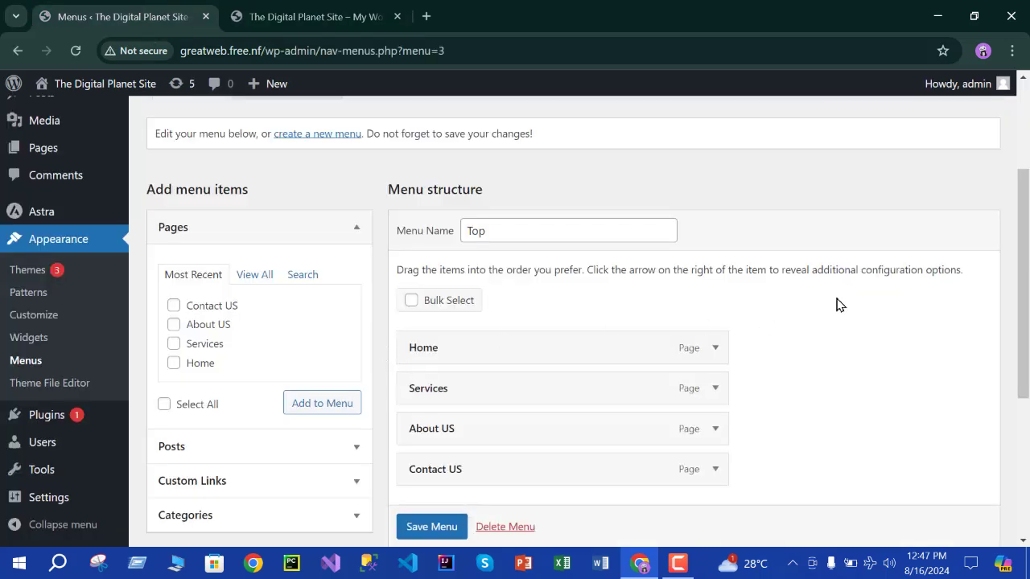
scroll(837, 306, down, 1)
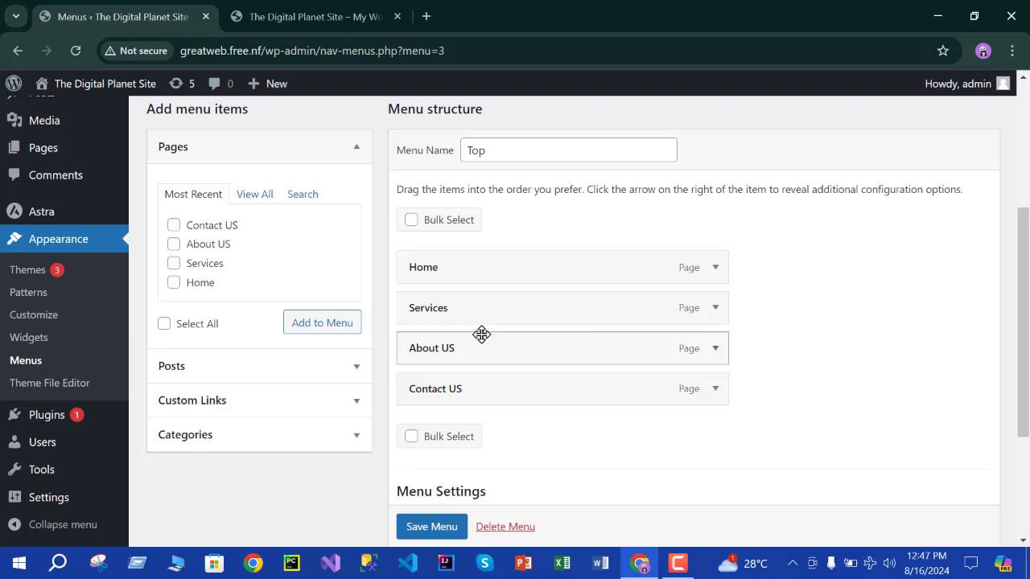
scroll(390, 207, up, 2)
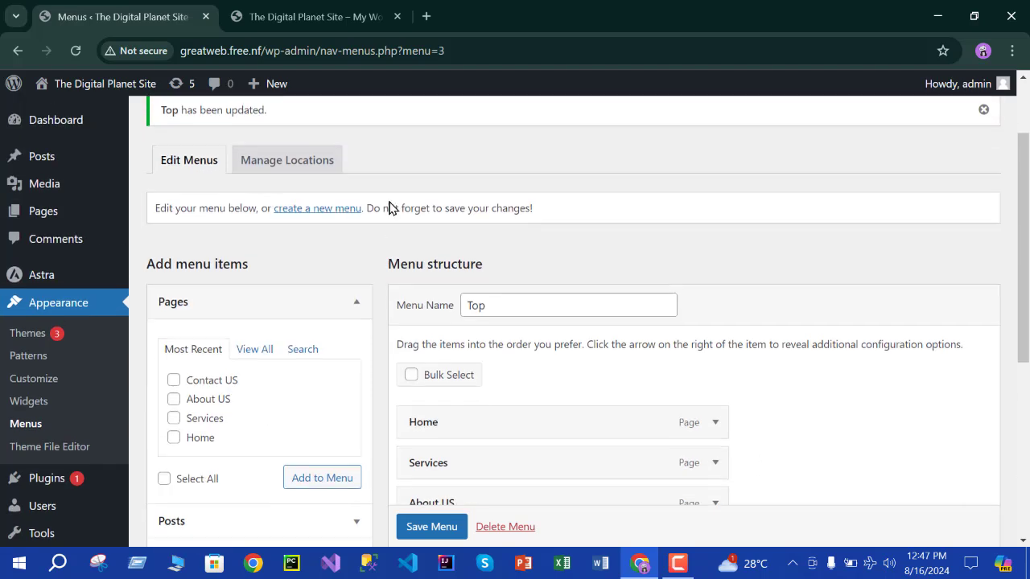
click(273, 10)
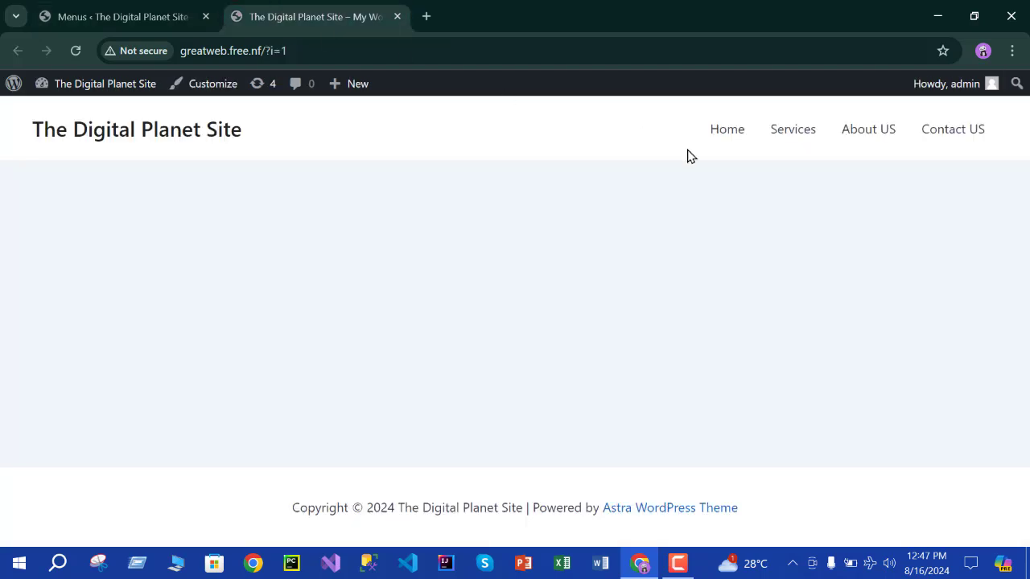
Open the Home page for editing from the WordPress list of pages.
click(105, 8)
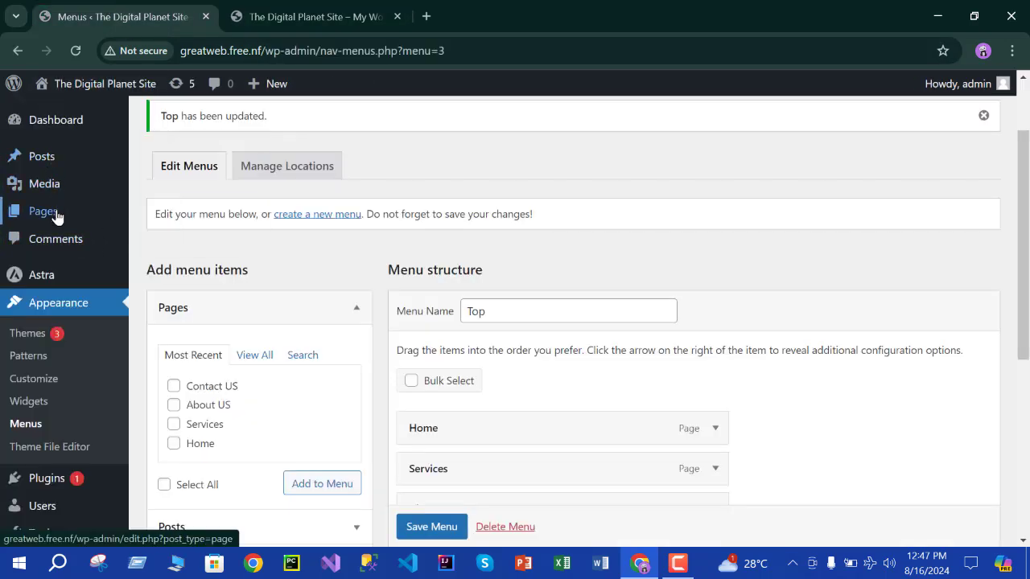
mouse_move(57, 217)
click(153, 215)
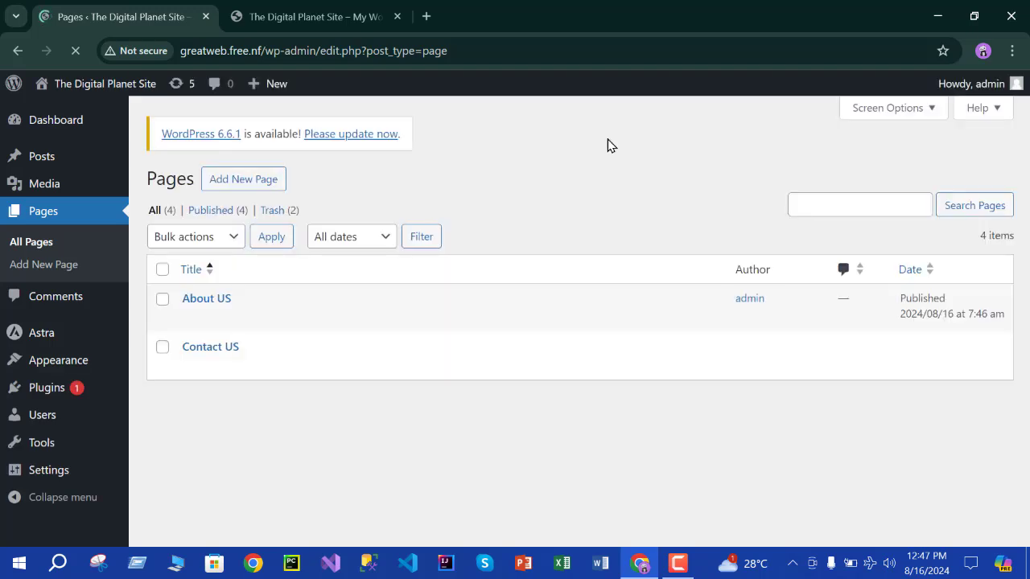
scroll(589, 171, down, 1)
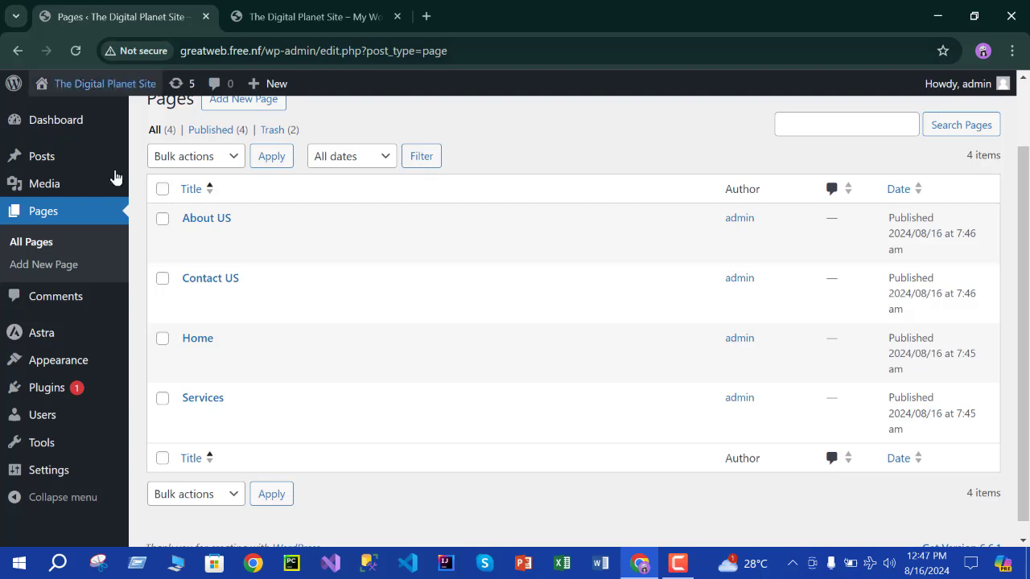
click(186, 361)
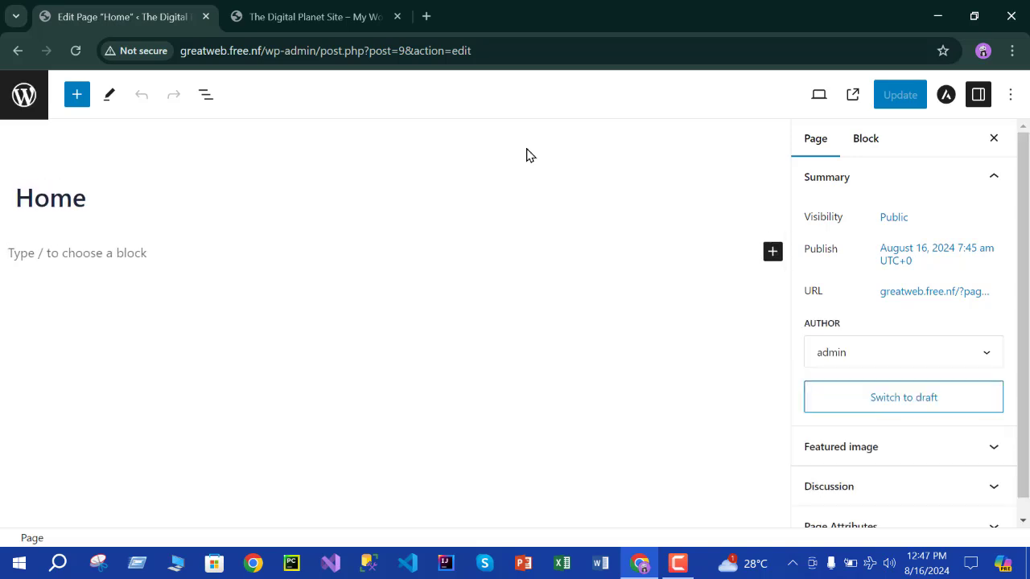
Add a heading block to the Home page body reading "Welcome To Digital Planet".
click(87, 255)
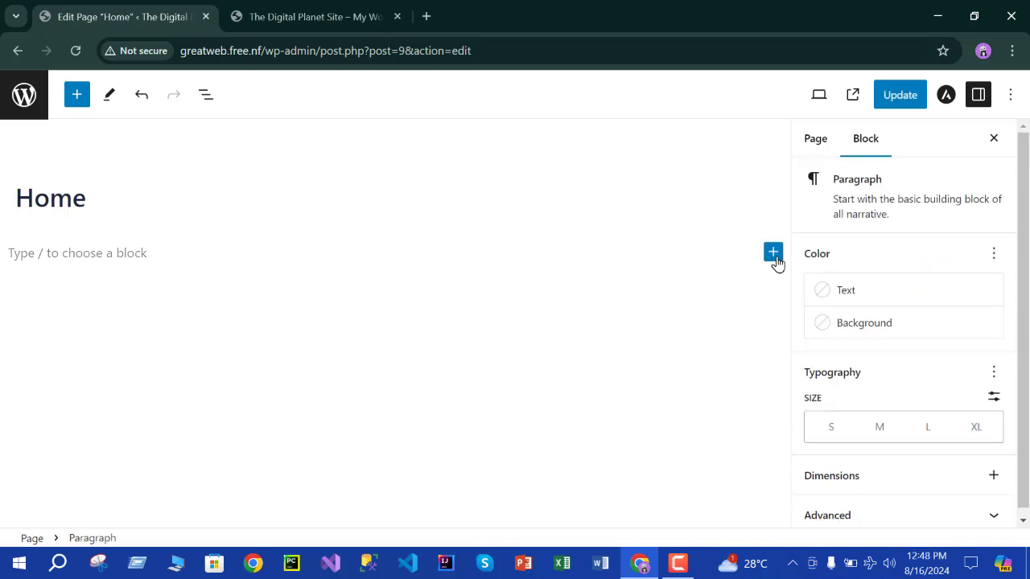
click(773, 258)
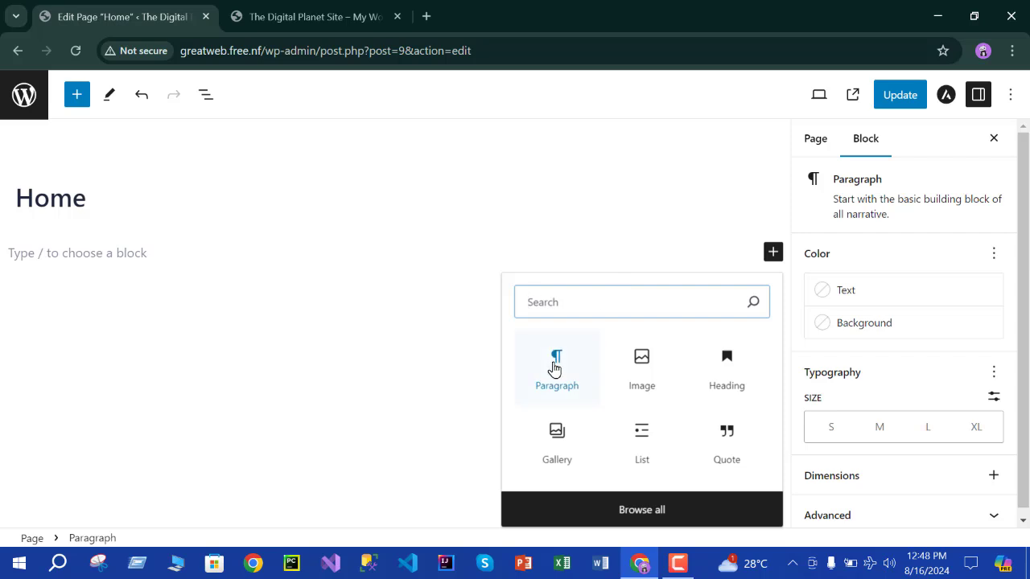
click(728, 371)
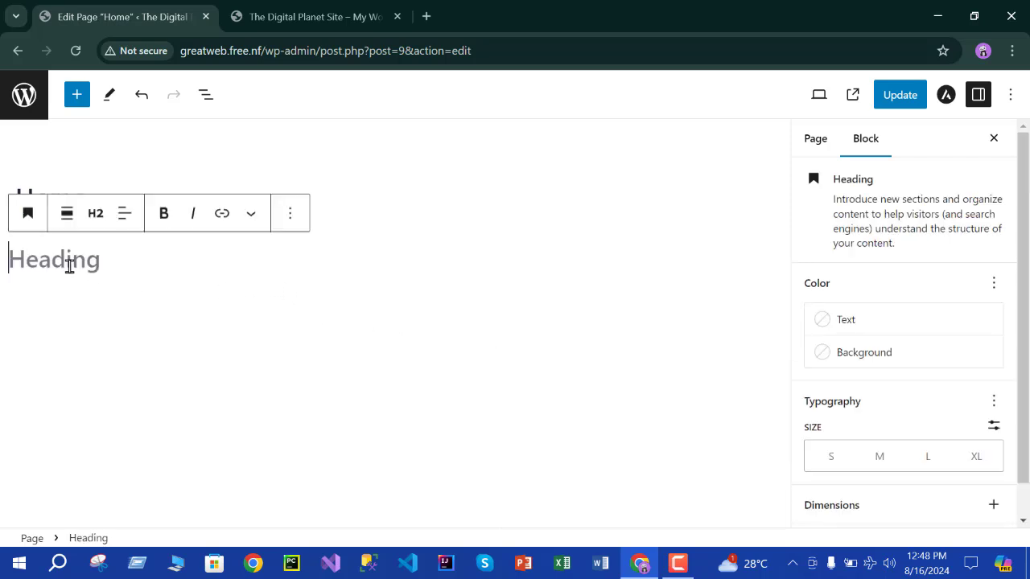
text(Welcome T)
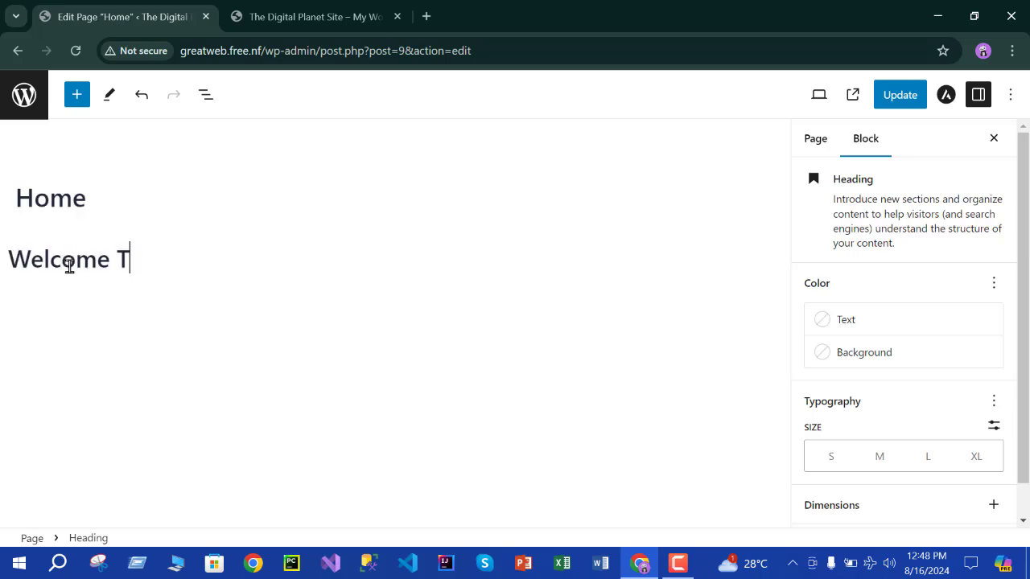
text(o Digi)
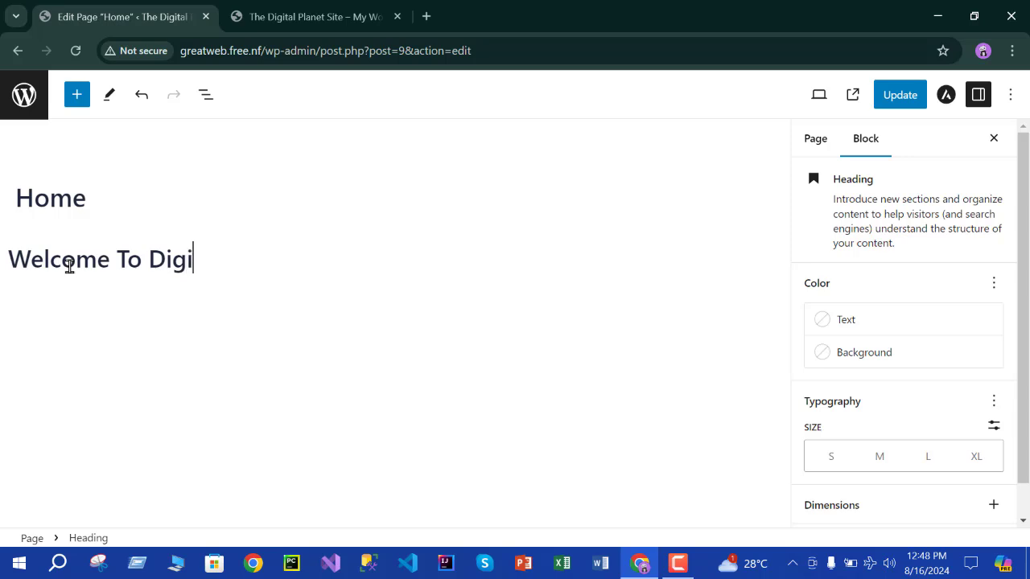
text(tal Planet)
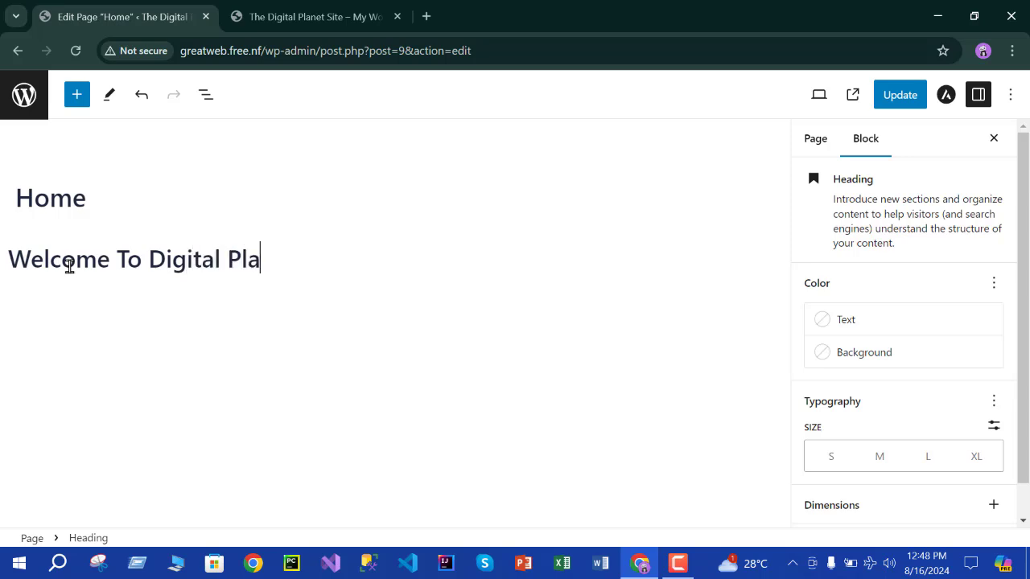
Format the "Welcome To Digital Planet" heading as bold, center-aligned Heading 1 text.
triple_click(197, 259)
click(289, 213)
click(292, 227)
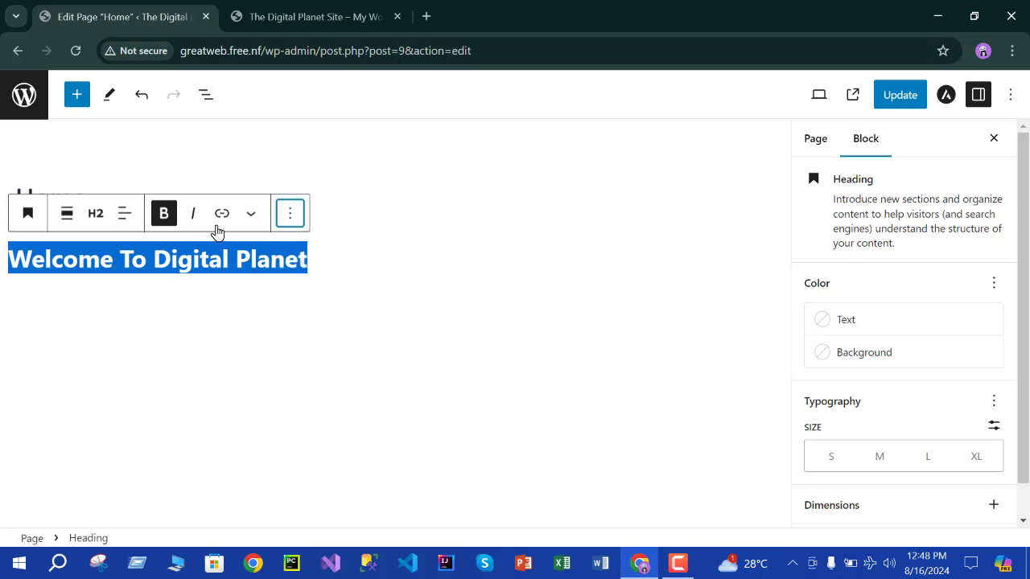
click(123, 217)
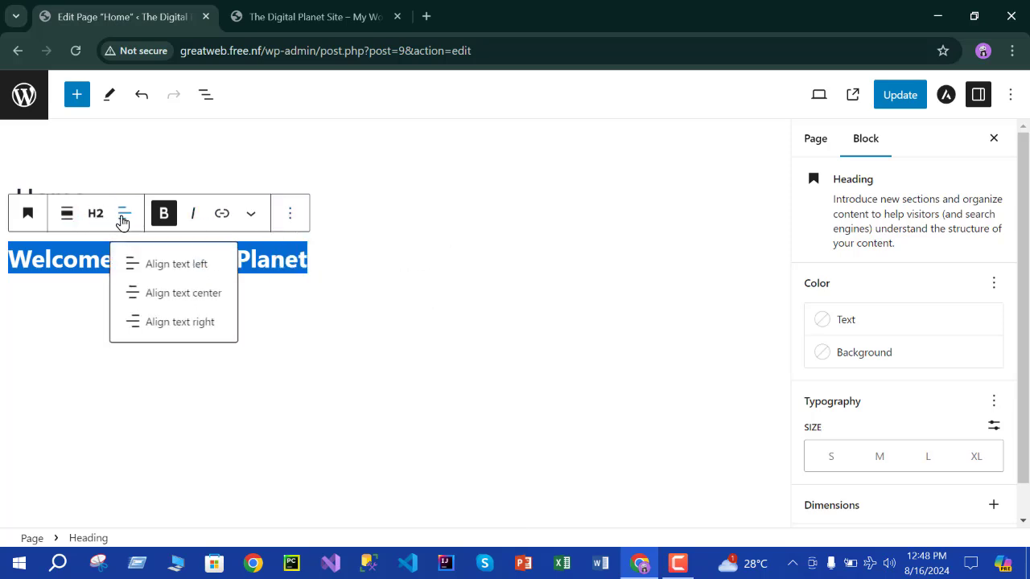
click(159, 296)
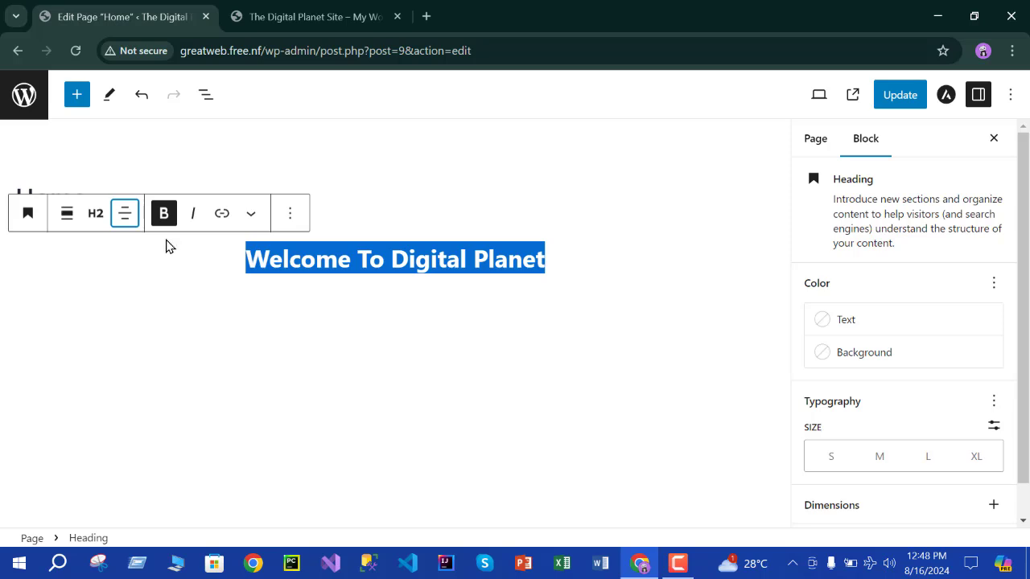
click(104, 215)
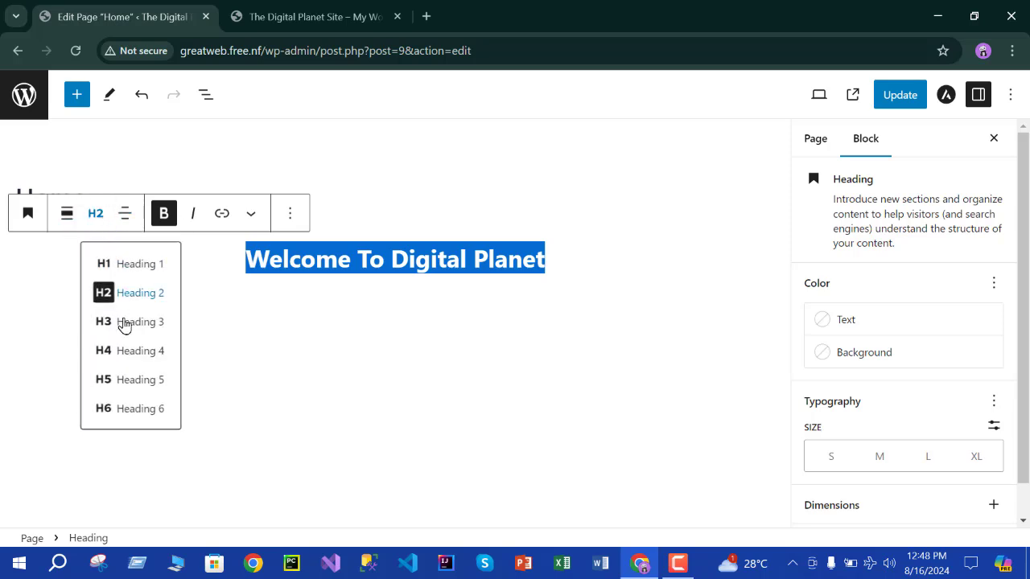
click(145, 264)
click(333, 304)
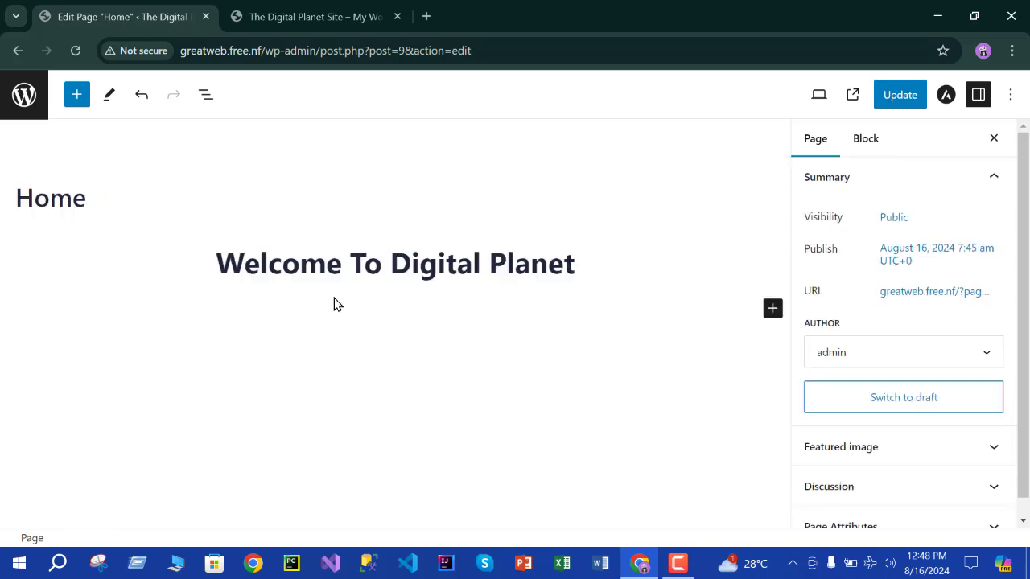
Insert an empty paragraph block below the "Welcome To Digital Planet" heading.
click(578, 267)
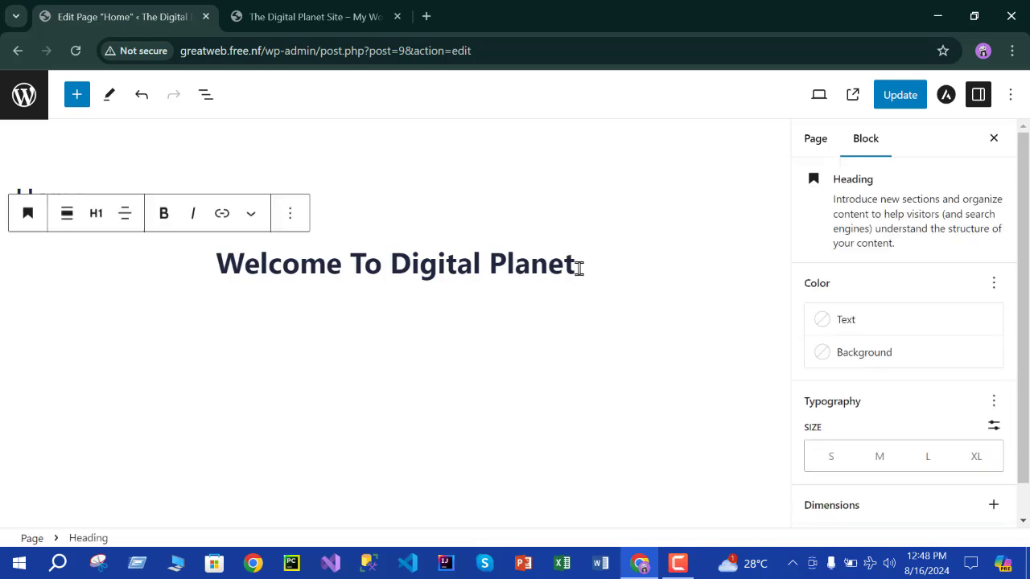
click(614, 299)
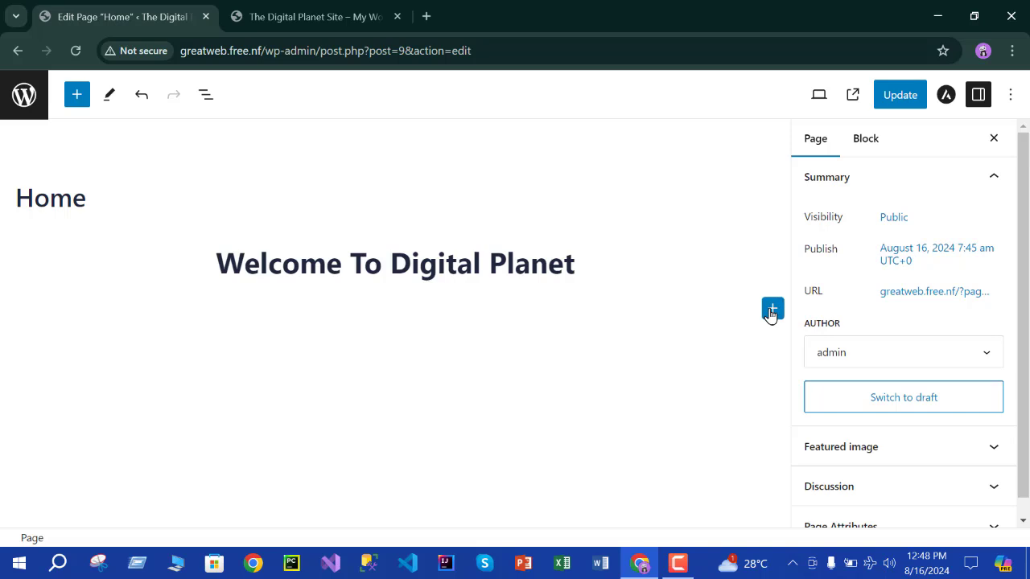
click(772, 310)
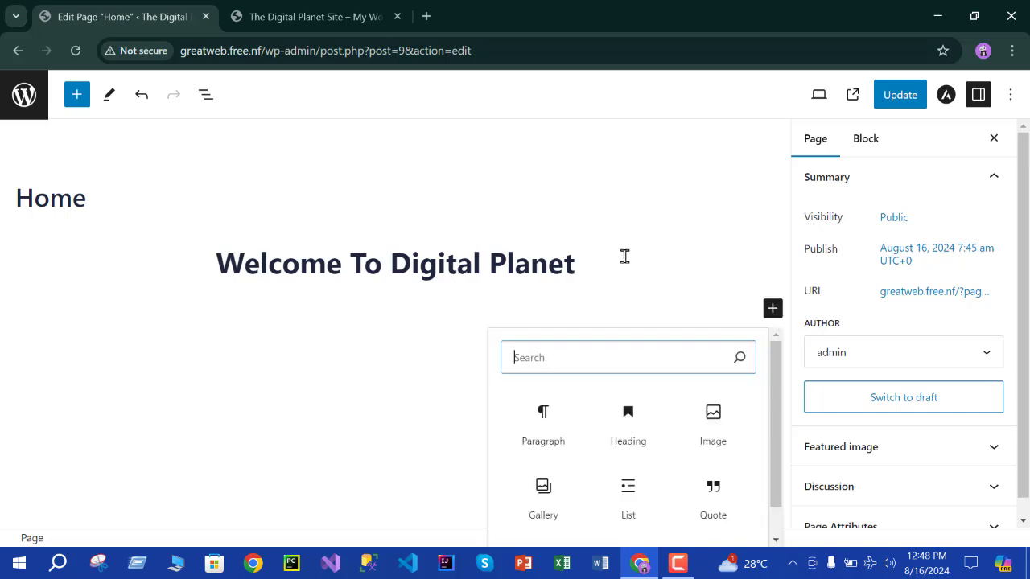
click(557, 414)
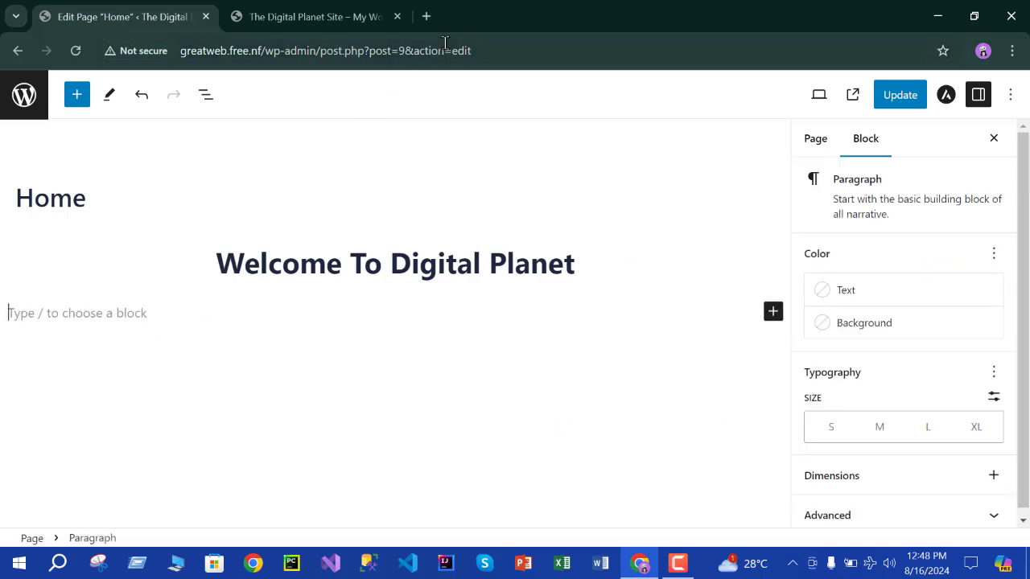
Search Google for "lorem ipsum" in a new browser tab and open the lipsum.com site.
click(427, 17)
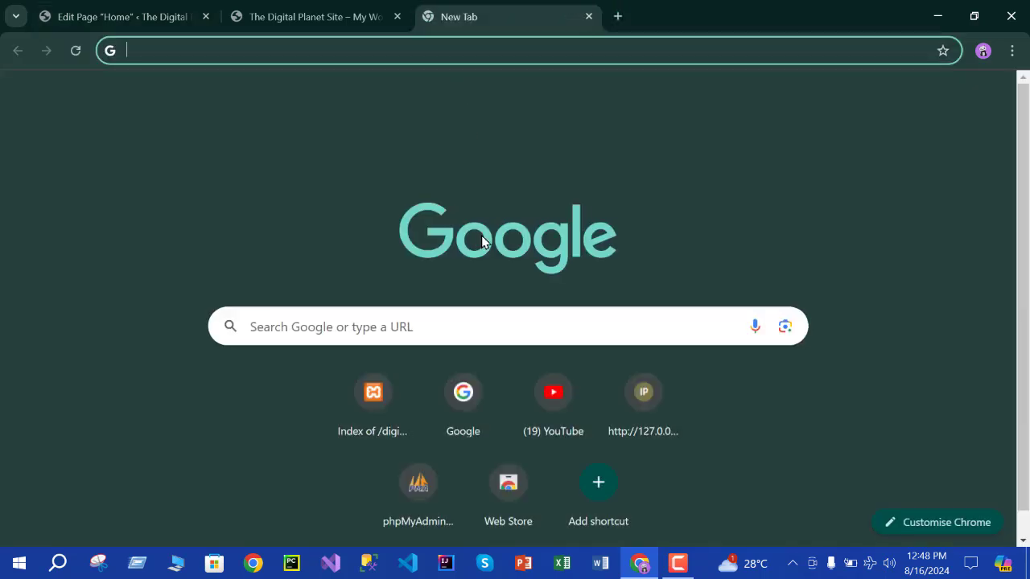
text(lorem)
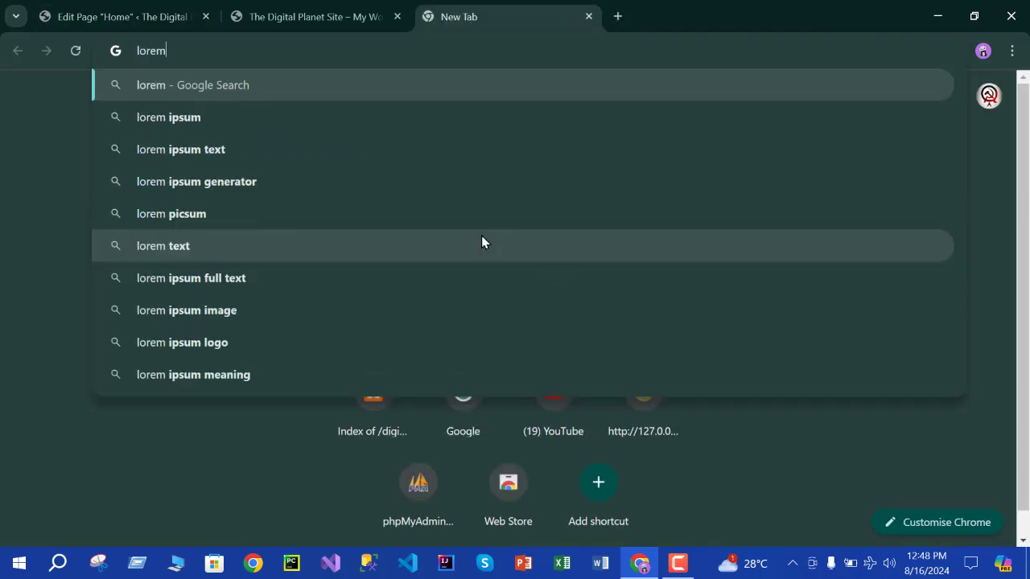
key(Down)
key(Return)
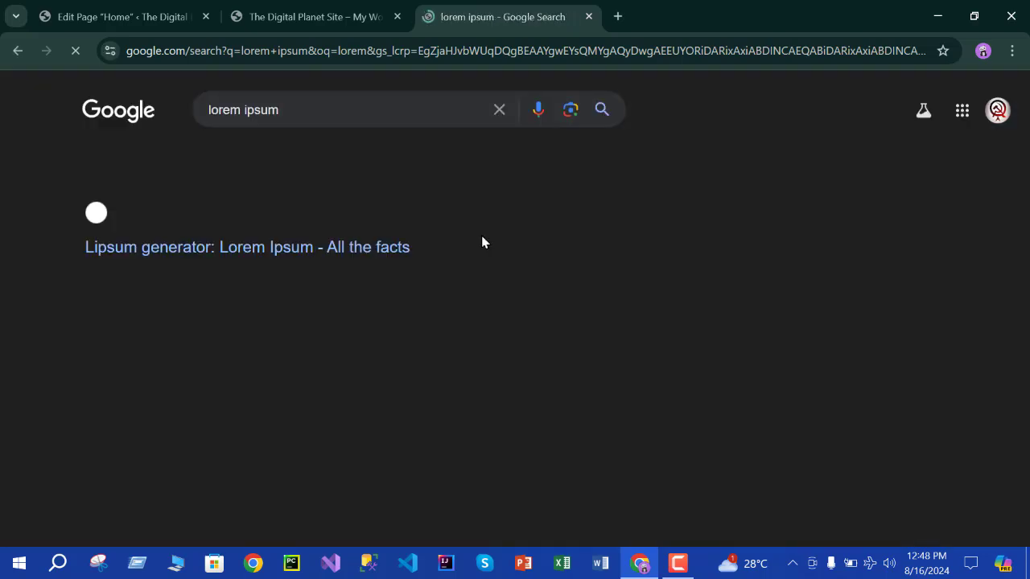
click(154, 243)
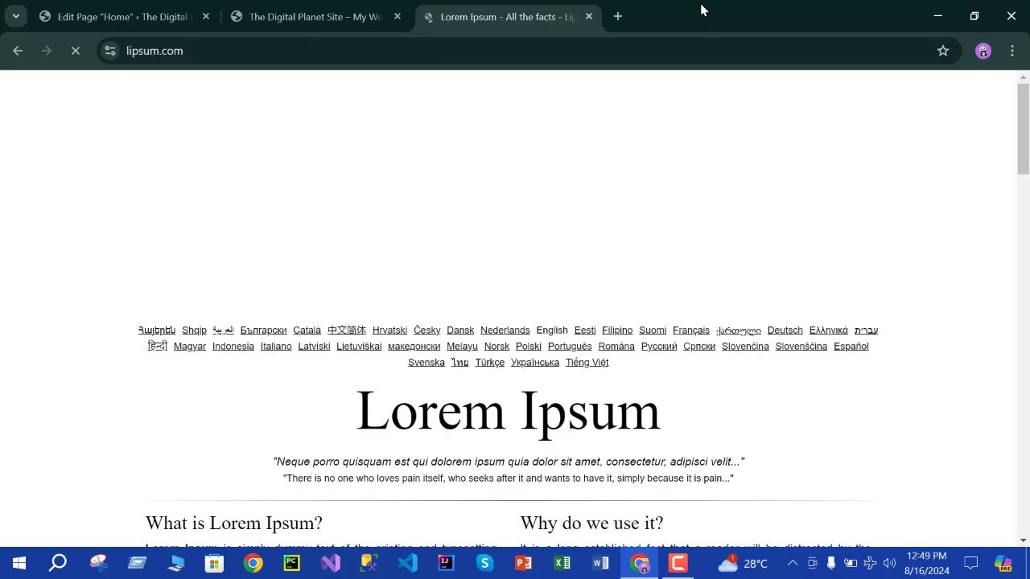
Copy the whole paragraph under "What is Lorem Ipsum?" on lipsum.com.
scroll(659, 214, down, 5)
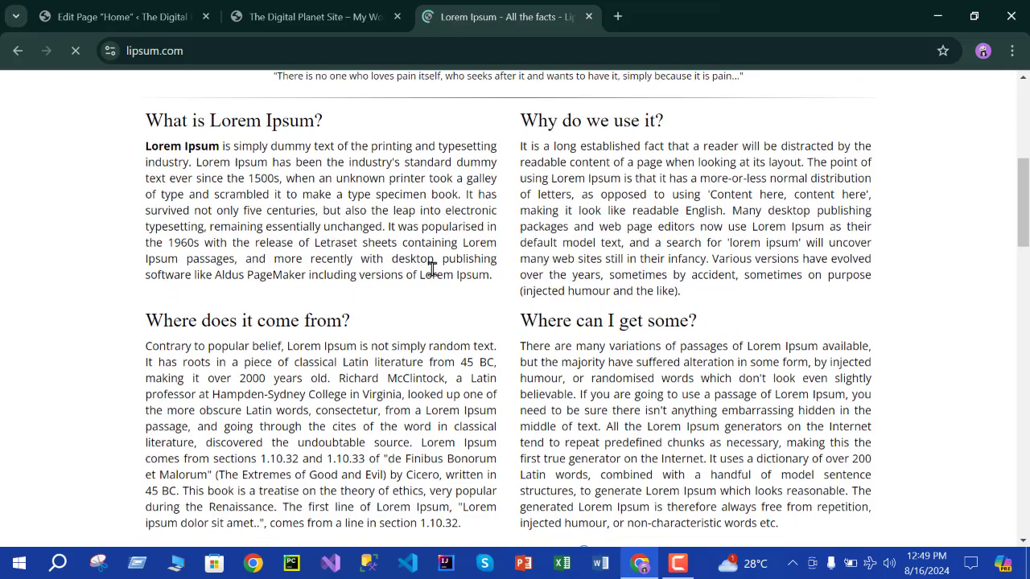
triple_click(263, 169)
right_click(263, 169)
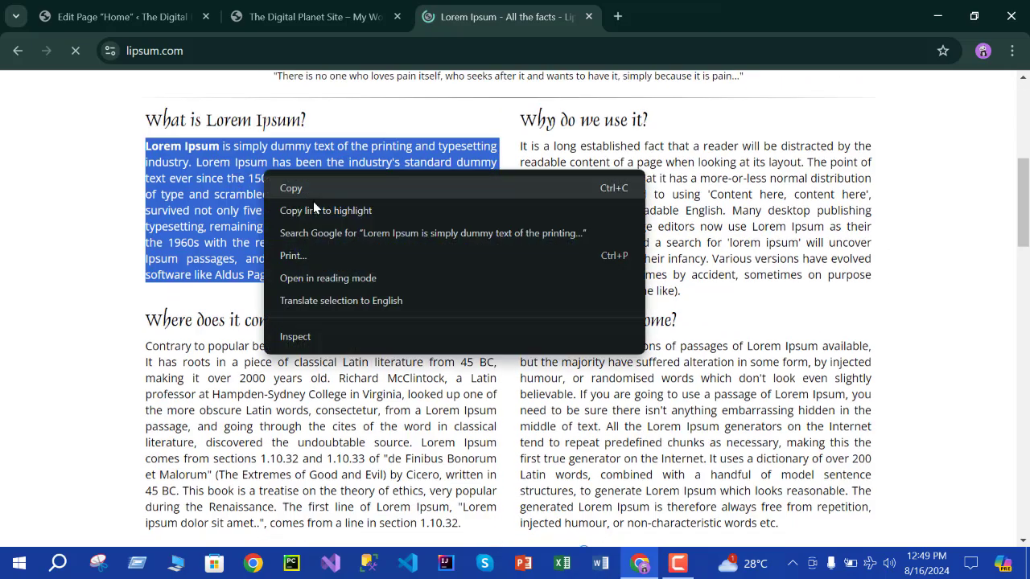
click(277, 182)
Return to the Home page editor and paste the copied Lorem Ipsum text into the empty paragraph block.
click(279, 8)
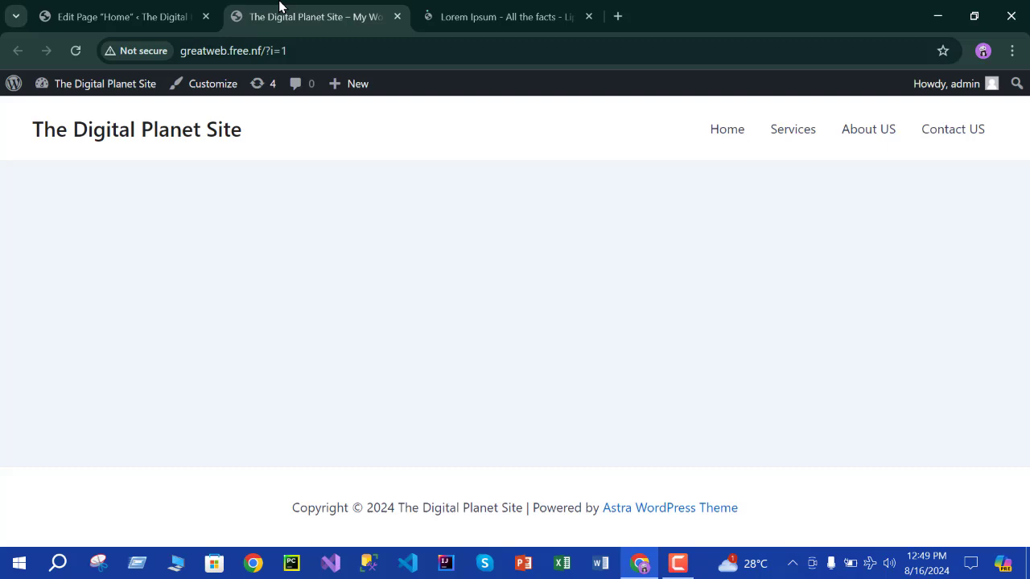
click(166, 8)
right_click(99, 313)
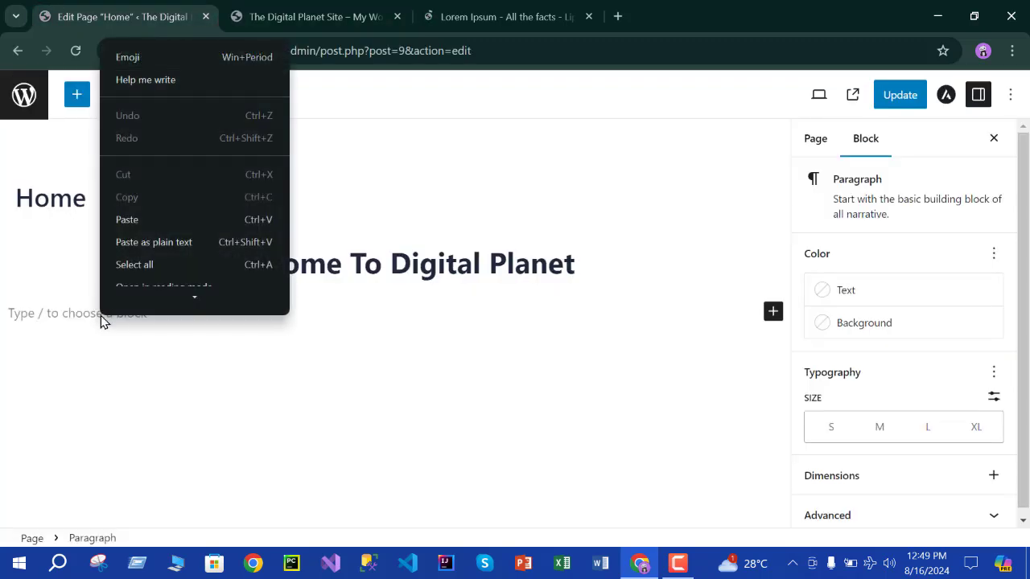
scroll(170, 101, down, 1)
click(145, 214)
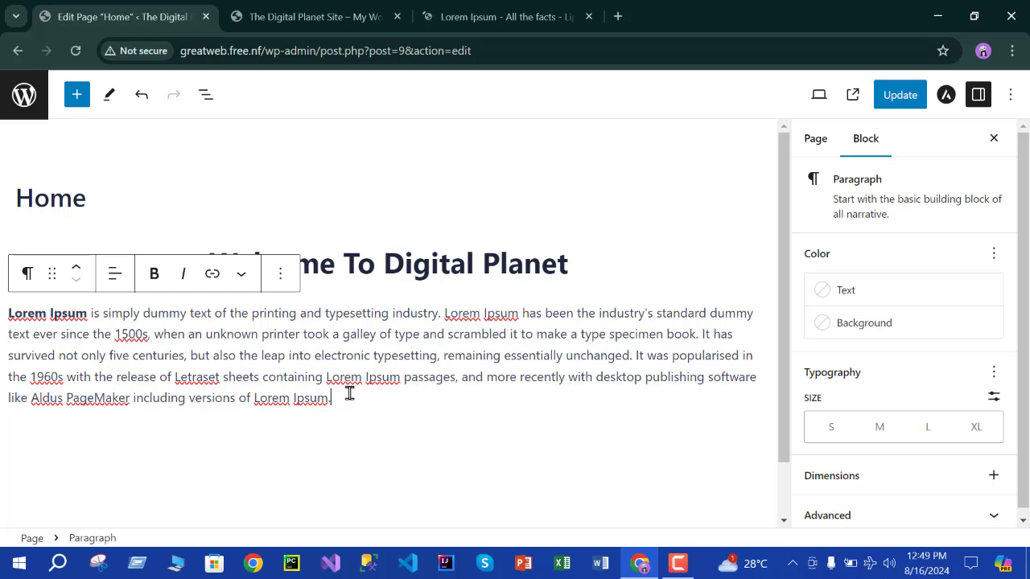
Add an image block below the Lorem Ipsum paragraph on the Home page.
key(Return)
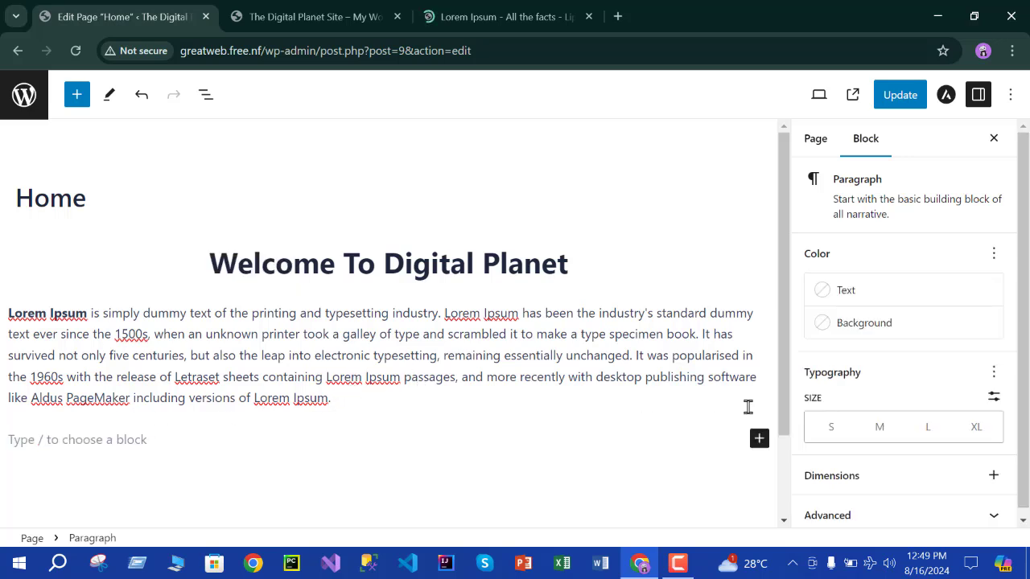
click(760, 438)
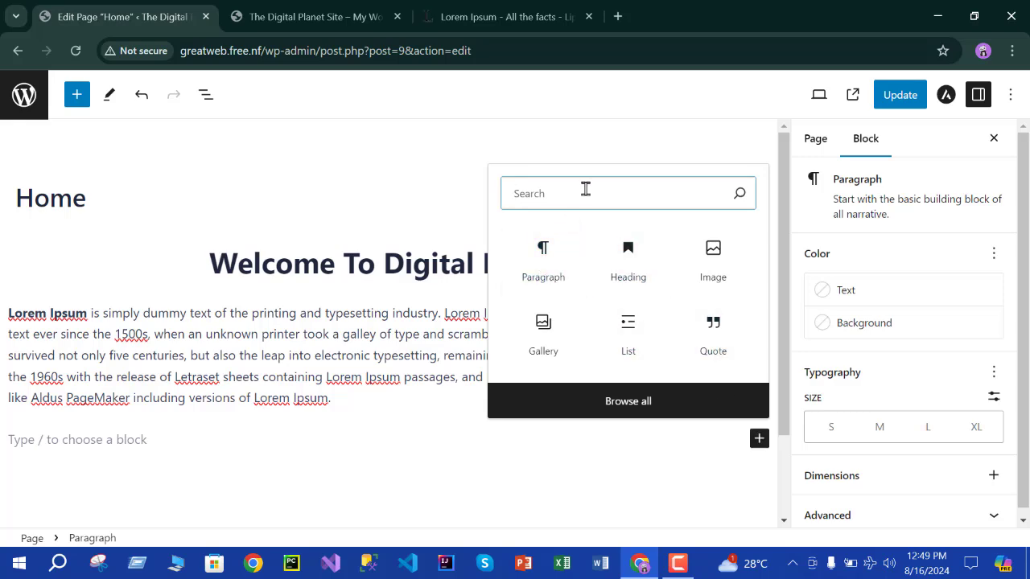
click(731, 273)
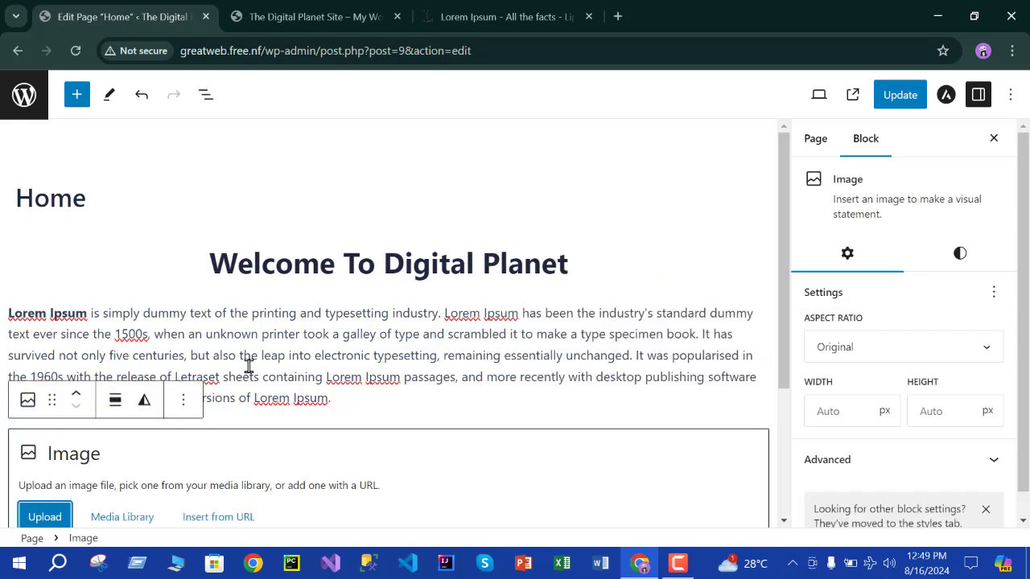
Upload Capture.PNG from the Downloads folder into the empty image block on the Home page.
scroll(161, 358, down, 3)
click(56, 355)
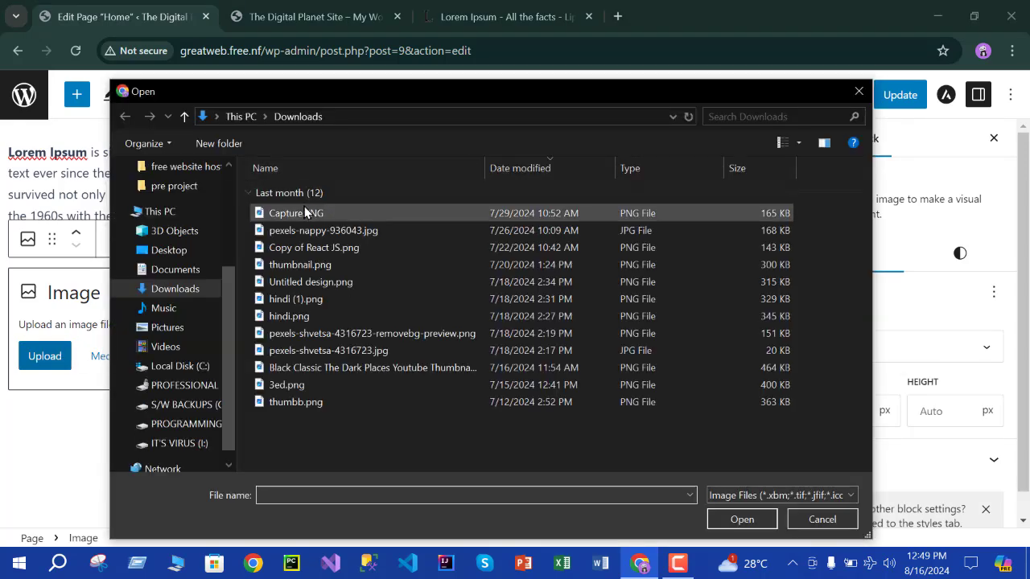
click(306, 213)
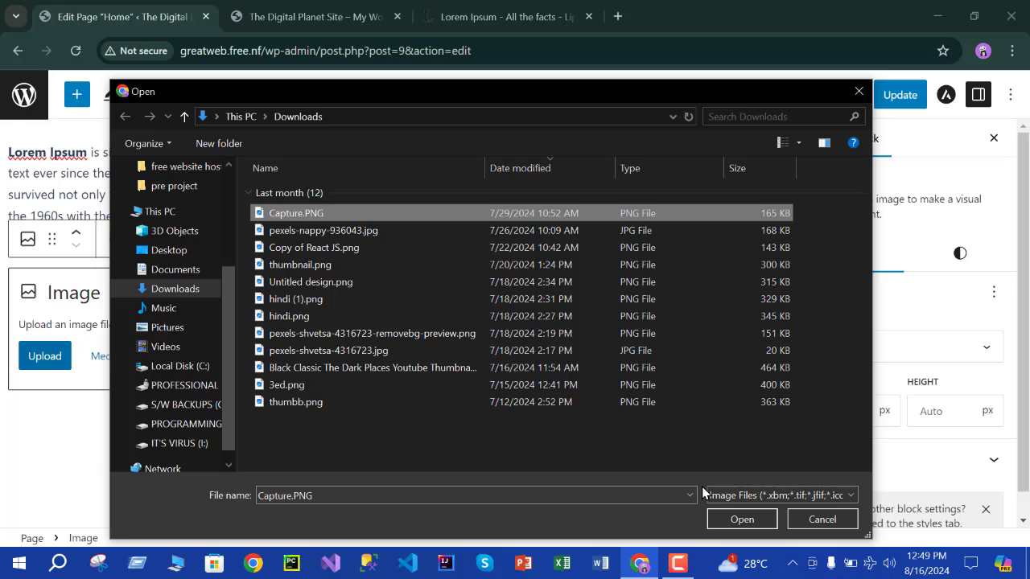
click(740, 519)
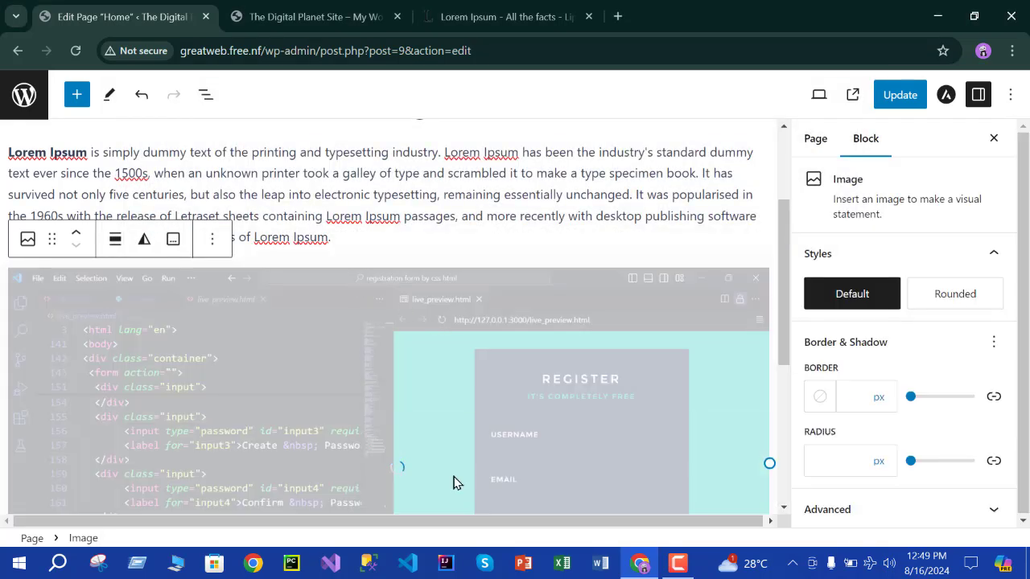
Enlarge the uploaded image slightly by pulling its lower edge down.
scroll(455, 254, down, 3)
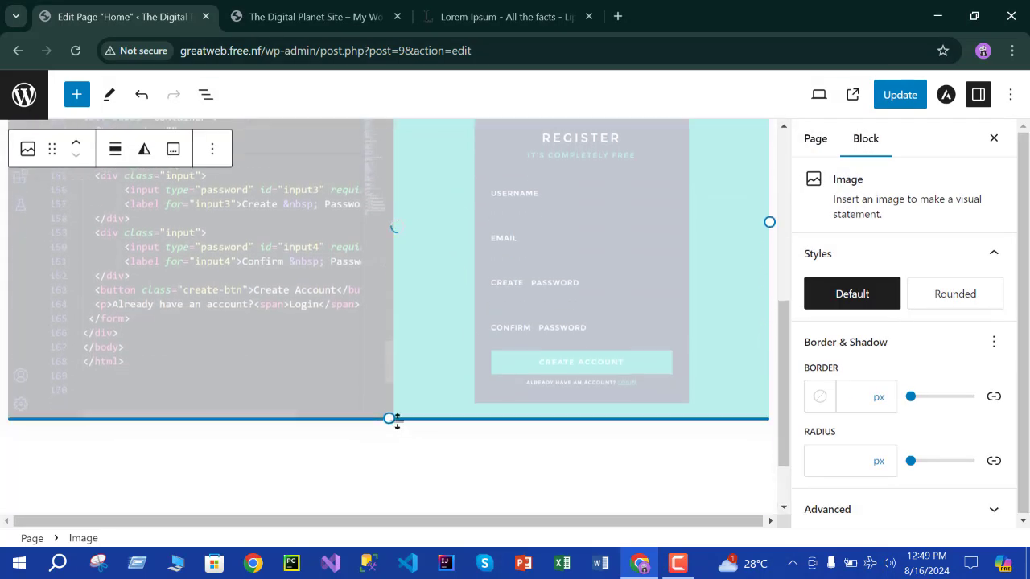
drag(389, 418, 390, 435)
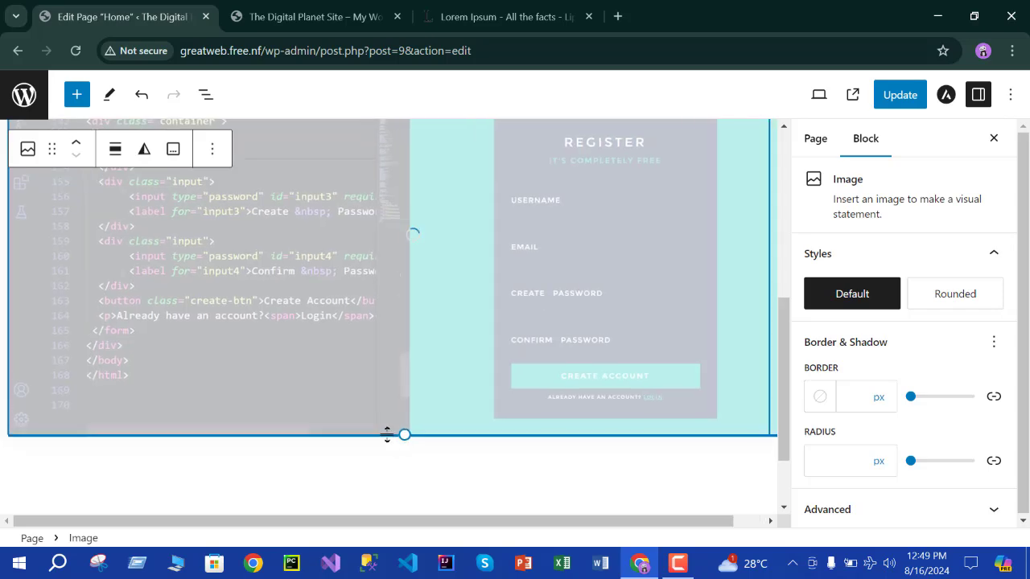
scroll(320, 236, up, 2)
scroll(496, 290, down, 3)
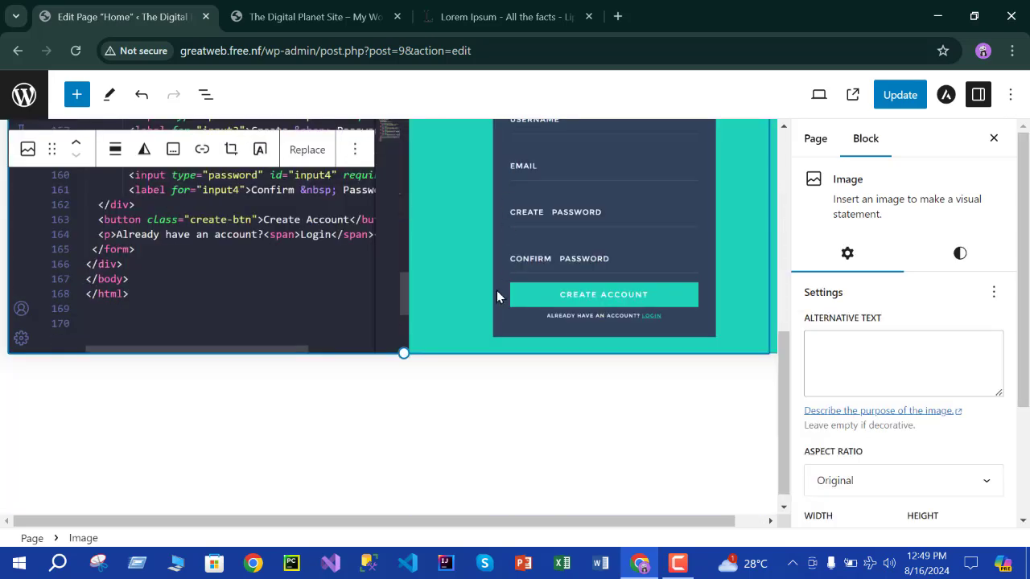
scroll(427, 286, up, 2)
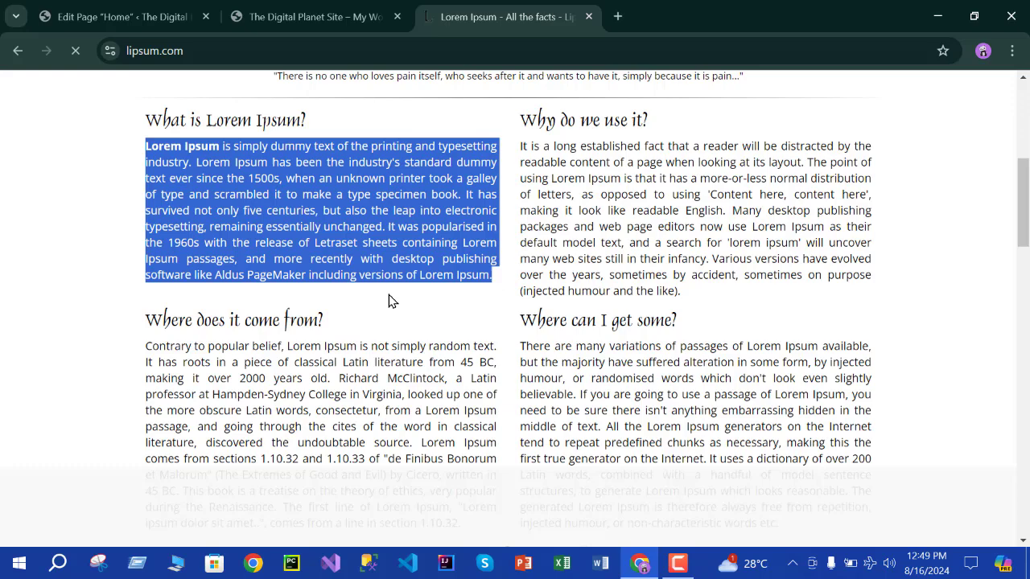
Copy the whole paragraph under "Where can I get some?" on lipsum.com.
triple_click(604, 362)
right_click(605, 366)
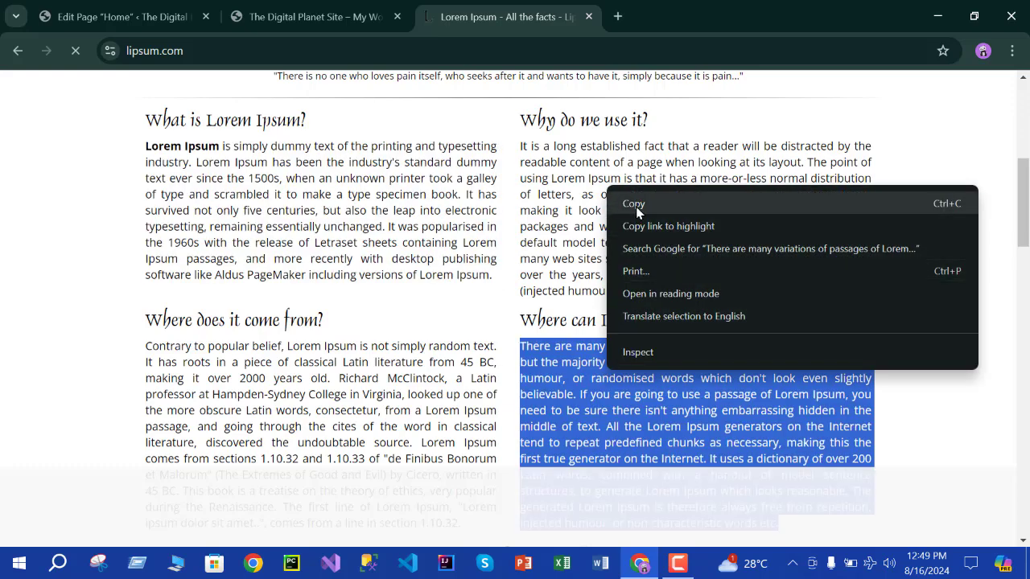
click(635, 157)
triple_click(641, 374)
right_click(644, 385)
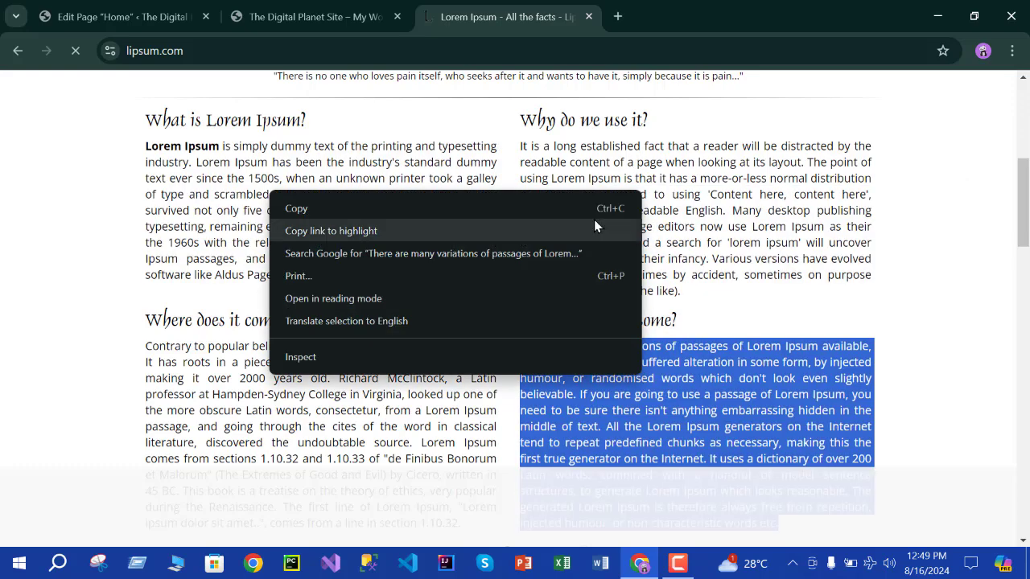
click(363, 201)
Return to the Home page editor and paste the copied text into a new paragraph block below the image.
click(120, 16)
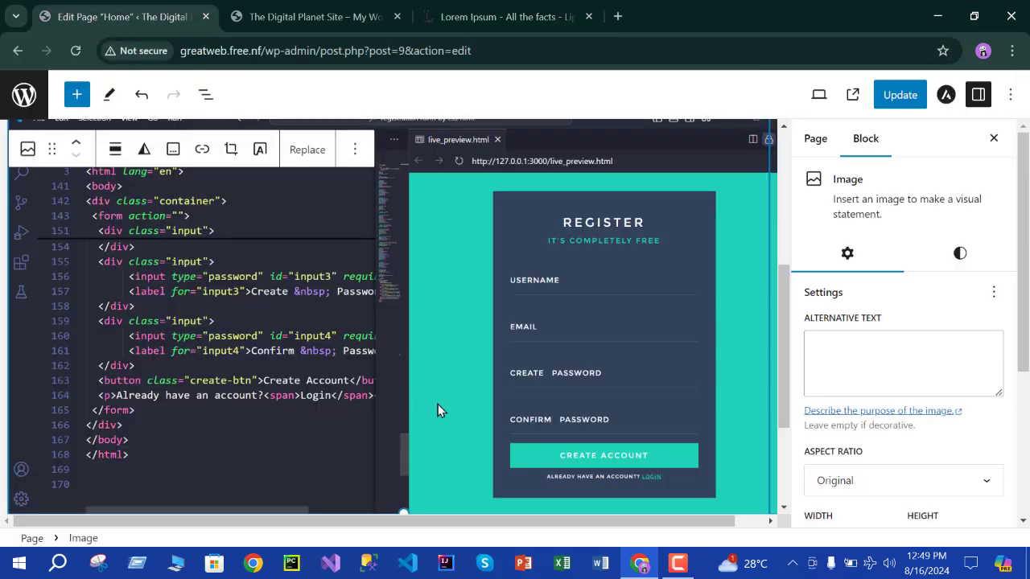
scroll(438, 407, down, 4)
click(124, 380)
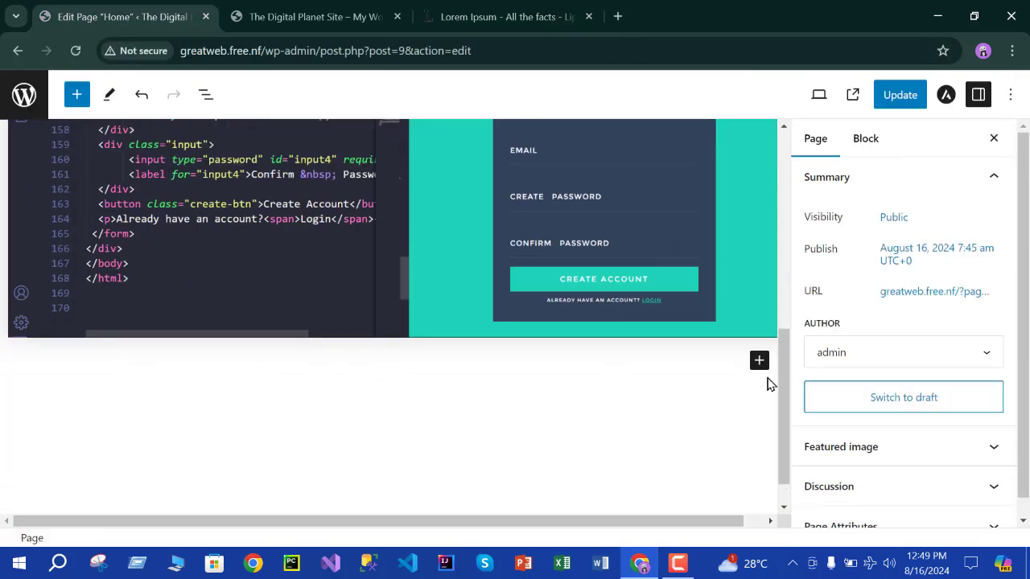
click(530, 361)
right_click(97, 373)
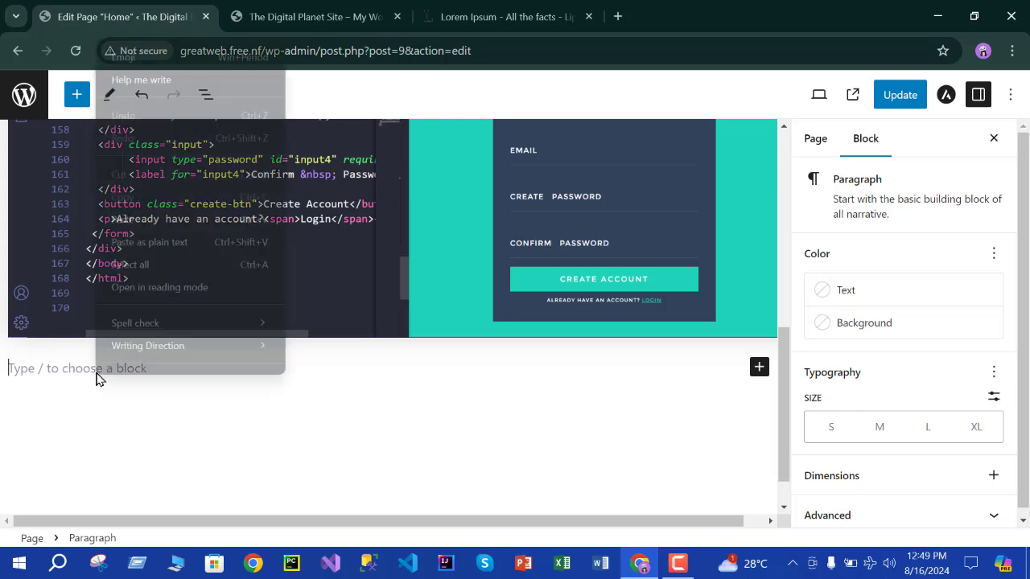
click(122, 219)
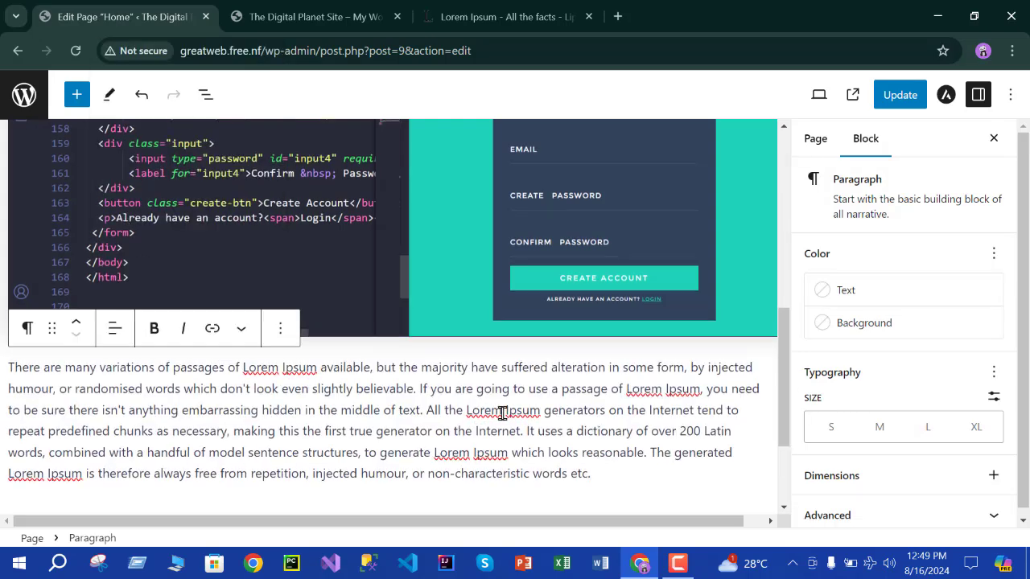
Upload hindi (1).png from the Downloads folder and set it as the Home page's featured image.
scroll(515, 395, down, 1)
scroll(520, 383, up, 5)
scroll(676, 223, down, 2)
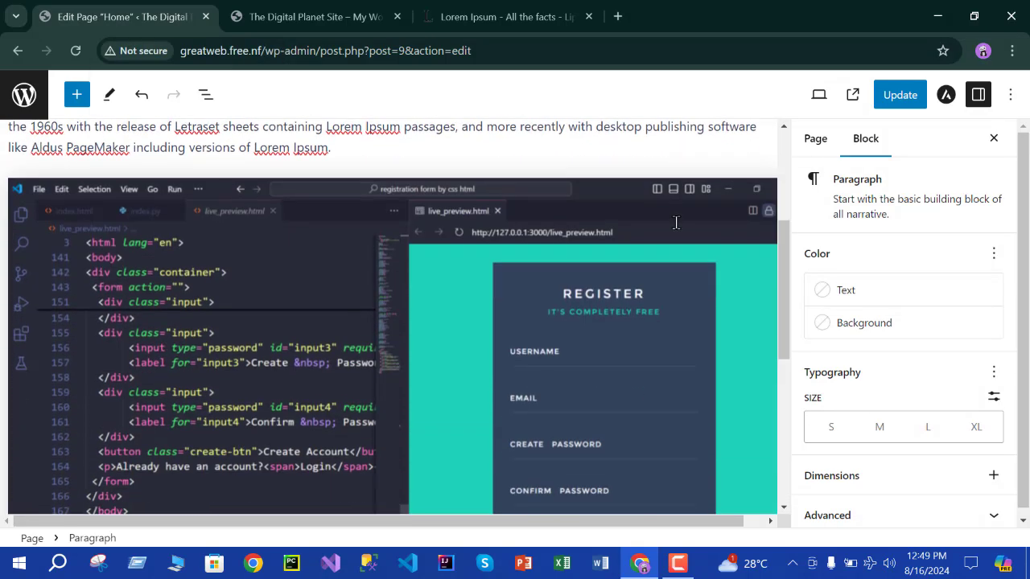
scroll(907, 322, down, 1)
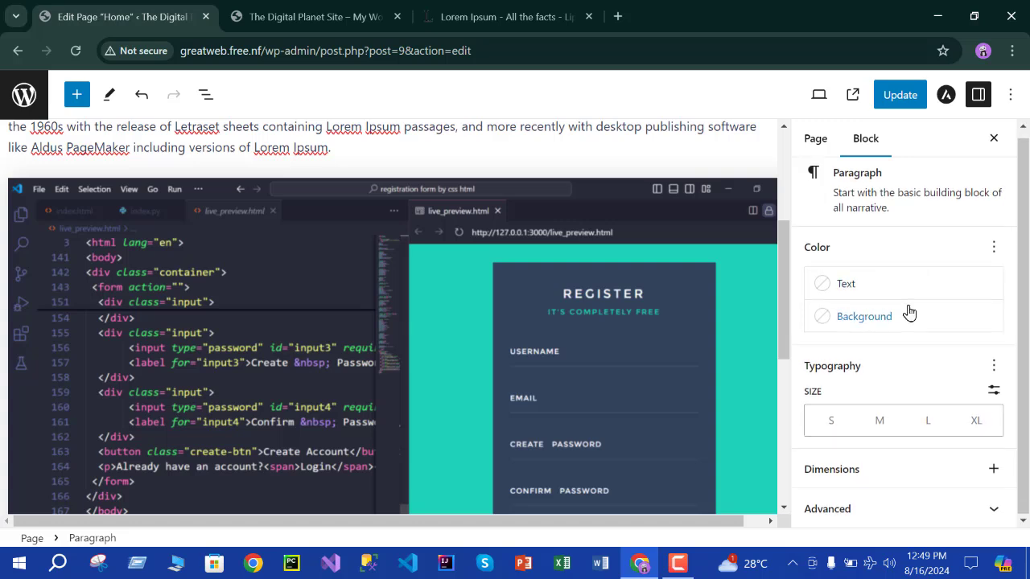
scroll(913, 249, up, 1)
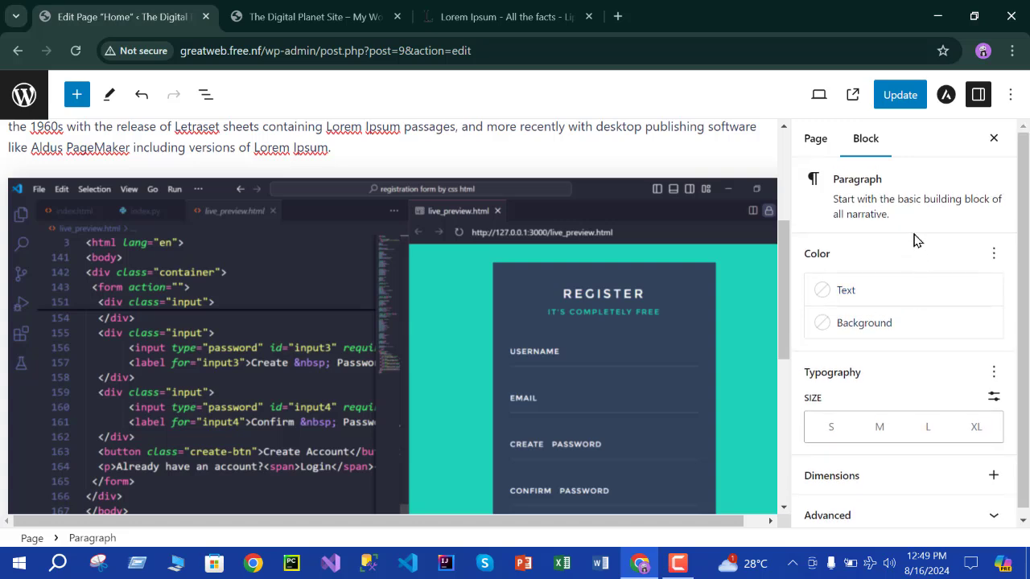
click(812, 138)
scroll(890, 262, down, 1)
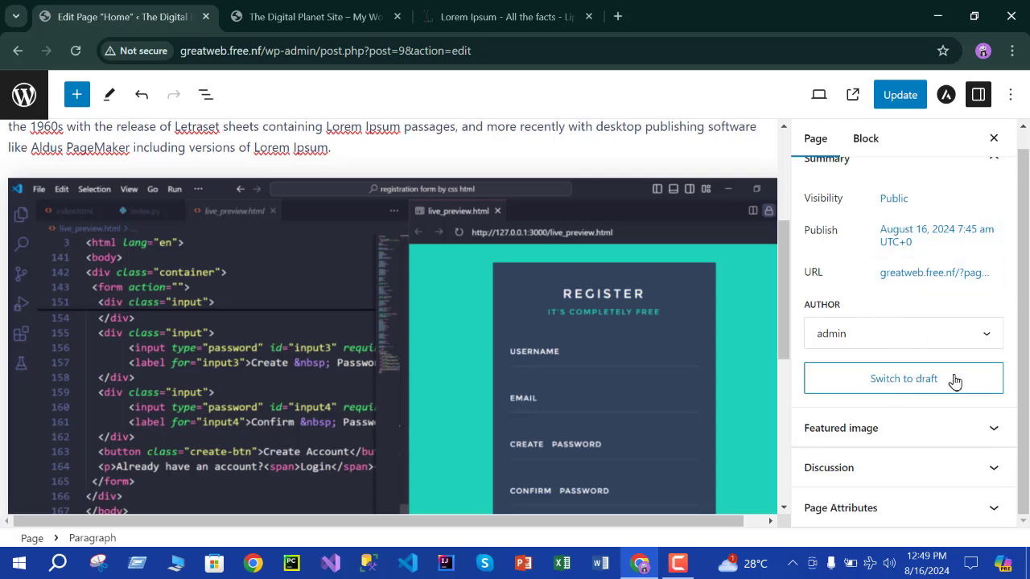
click(854, 428)
click(912, 420)
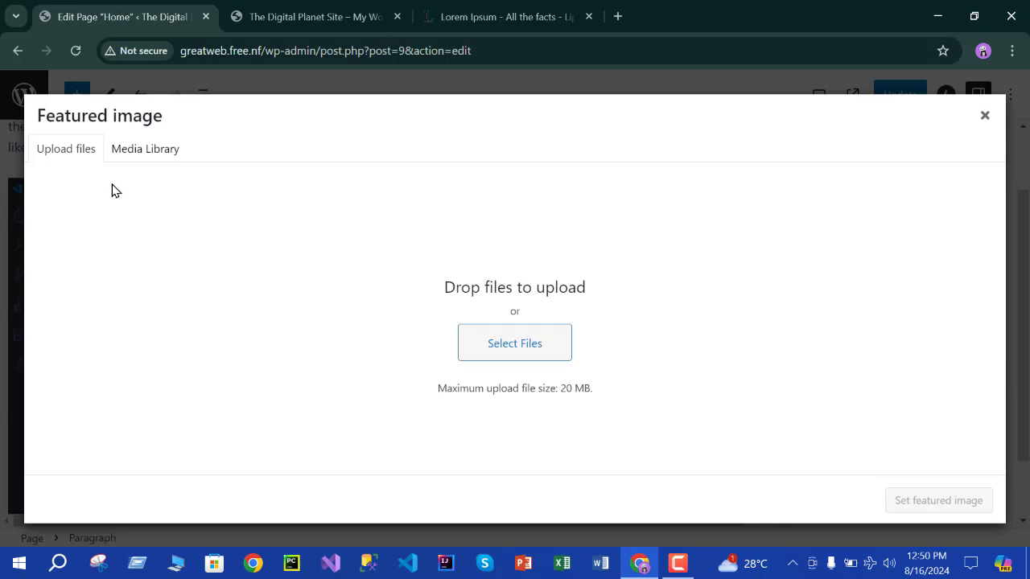
click(527, 346)
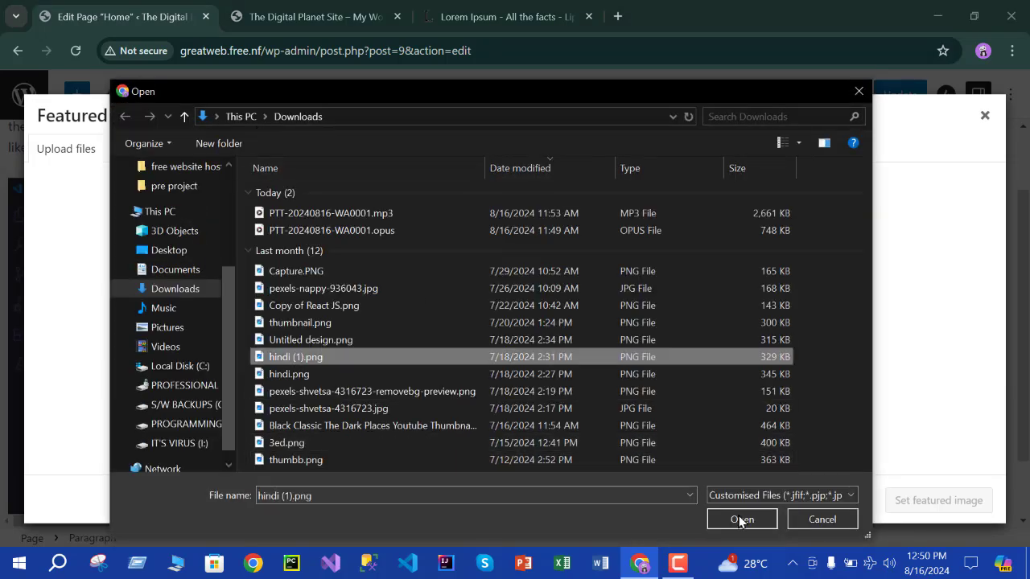
click(741, 519)
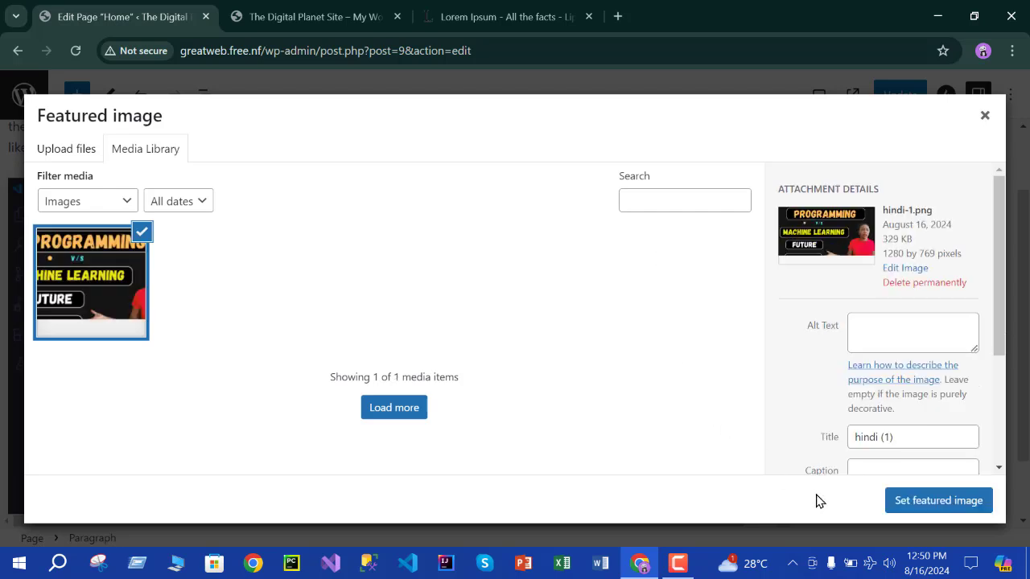
click(938, 500)
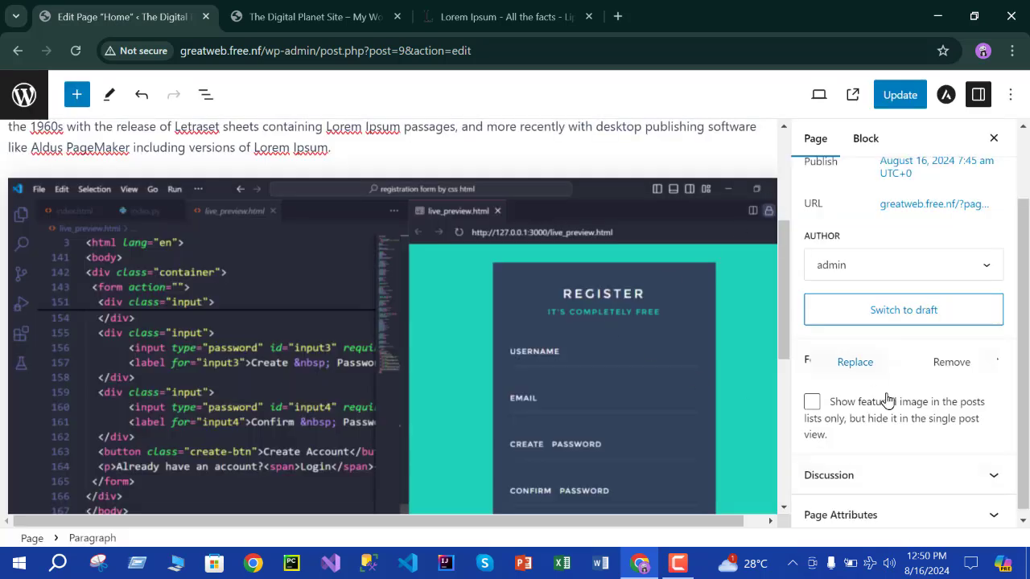
Allow comments on the Home page in its discussion settings.
scroll(894, 450, down, 2)
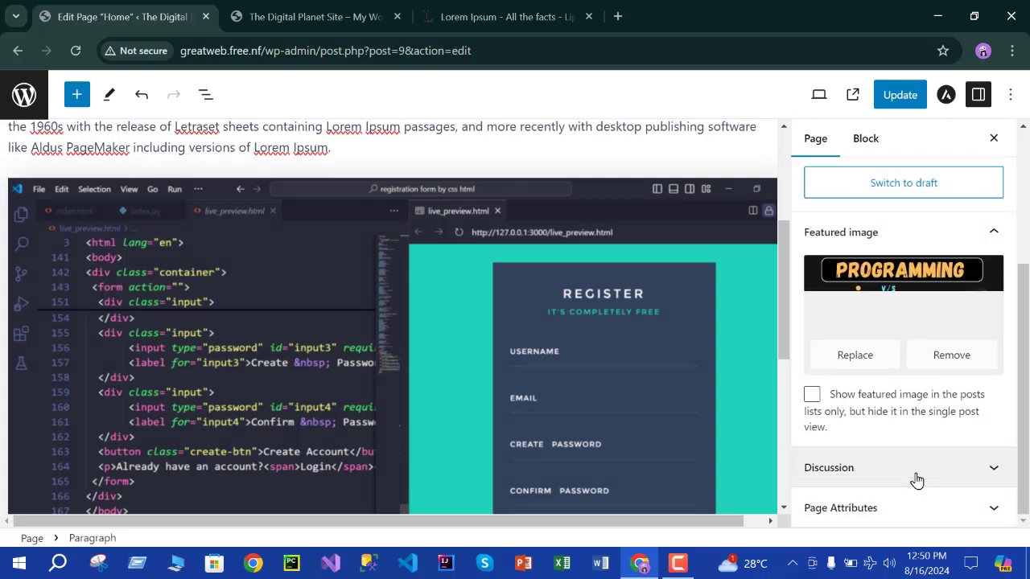
click(916, 474)
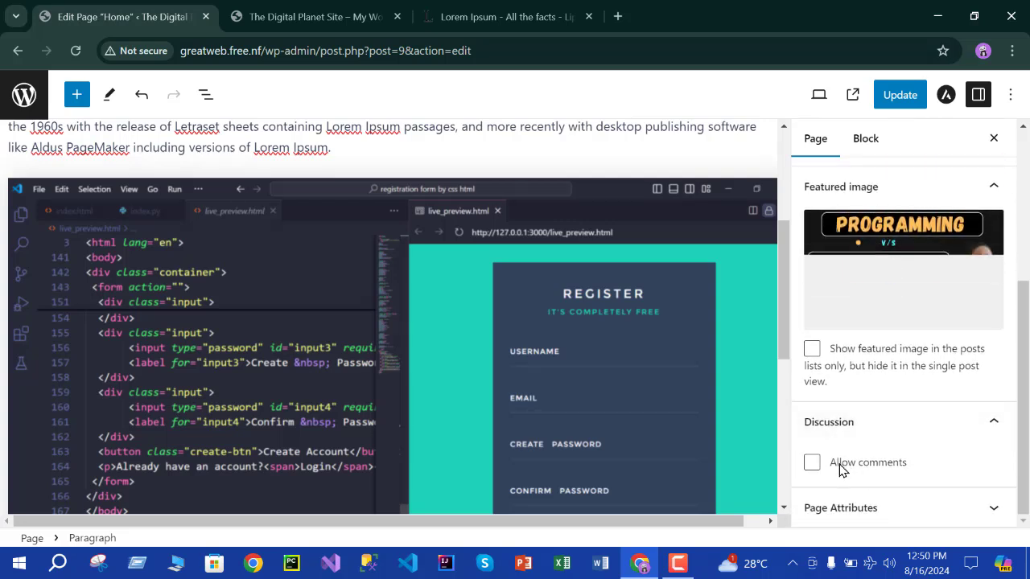
click(814, 465)
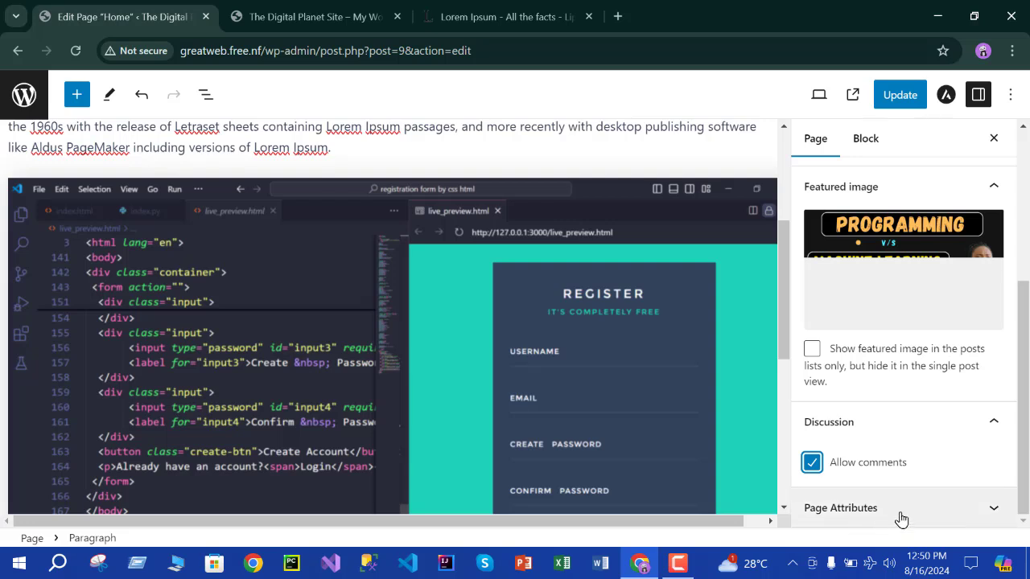
Check the end of the Home page content and update the page to save its changes.
scroll(935, 321, up, 4)
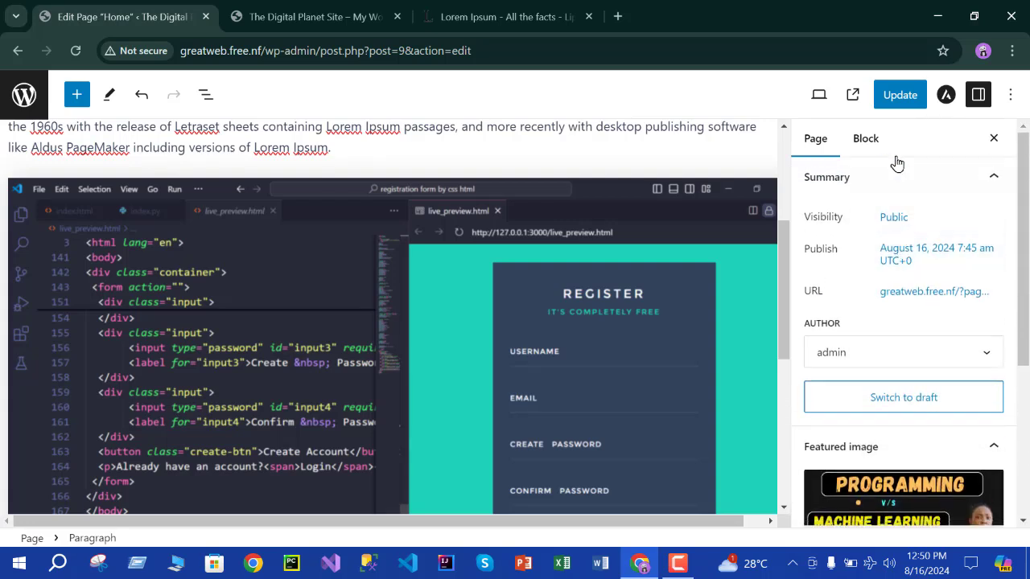
click(867, 140)
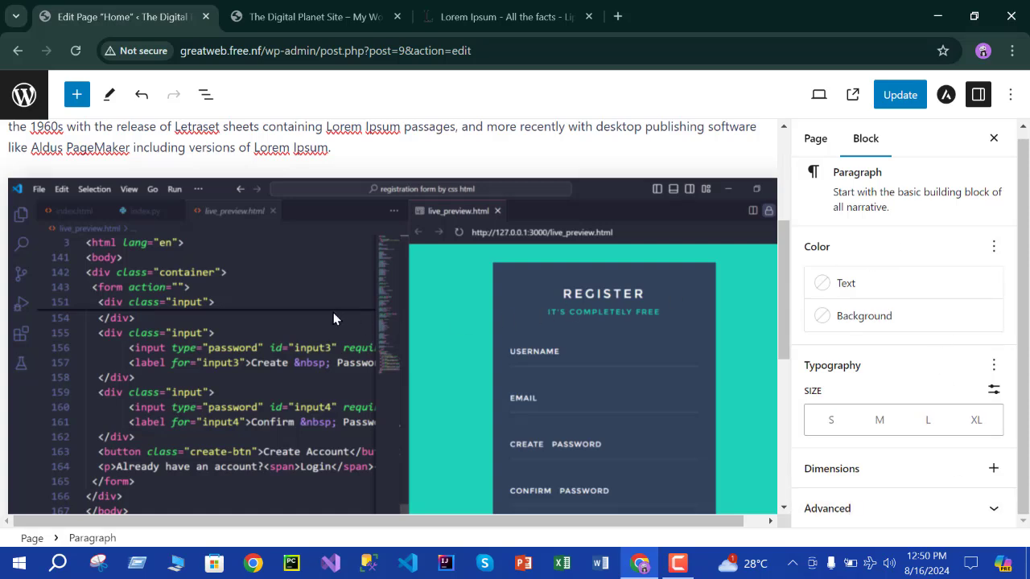
scroll(765, 304, down, 5)
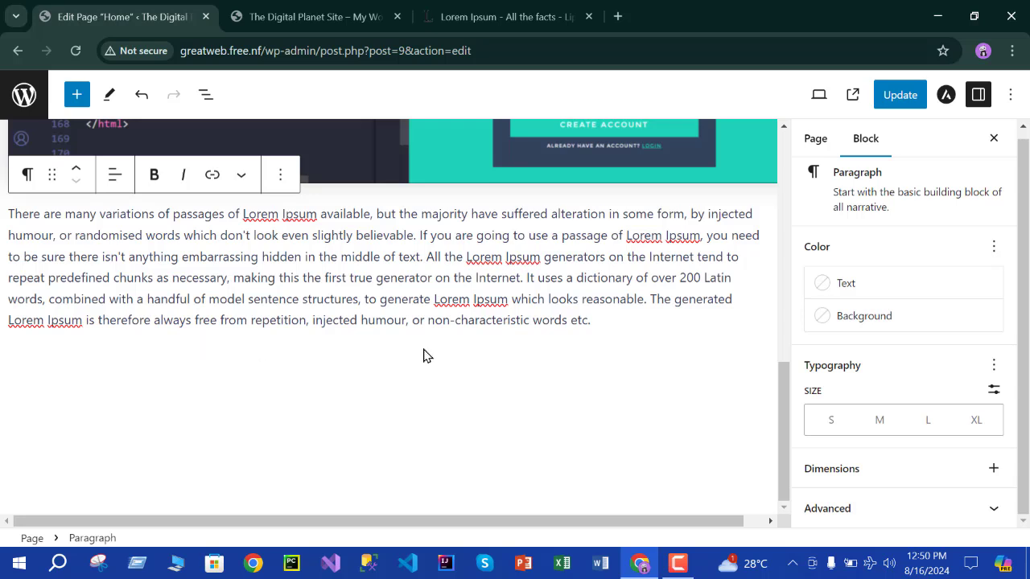
click(896, 100)
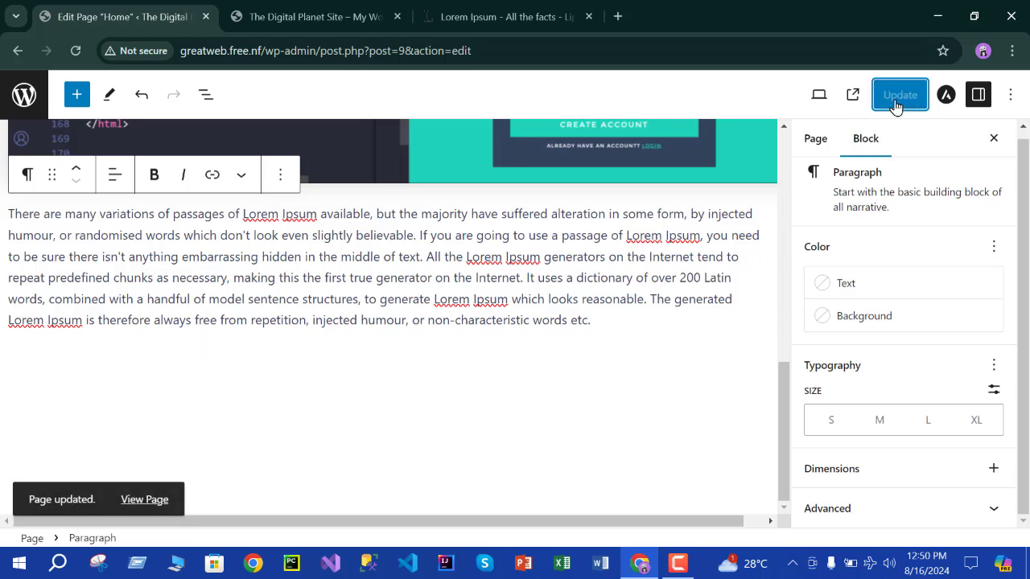
Reload the live Digital Planet site, open its Home page and review the content down to the comment form and footer.
click(511, 17)
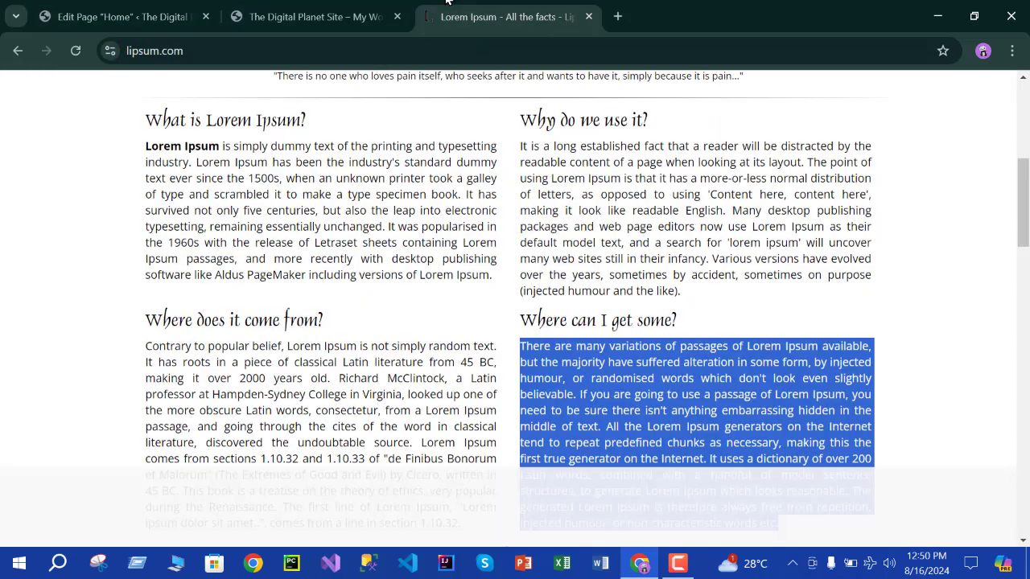
click(318, 17)
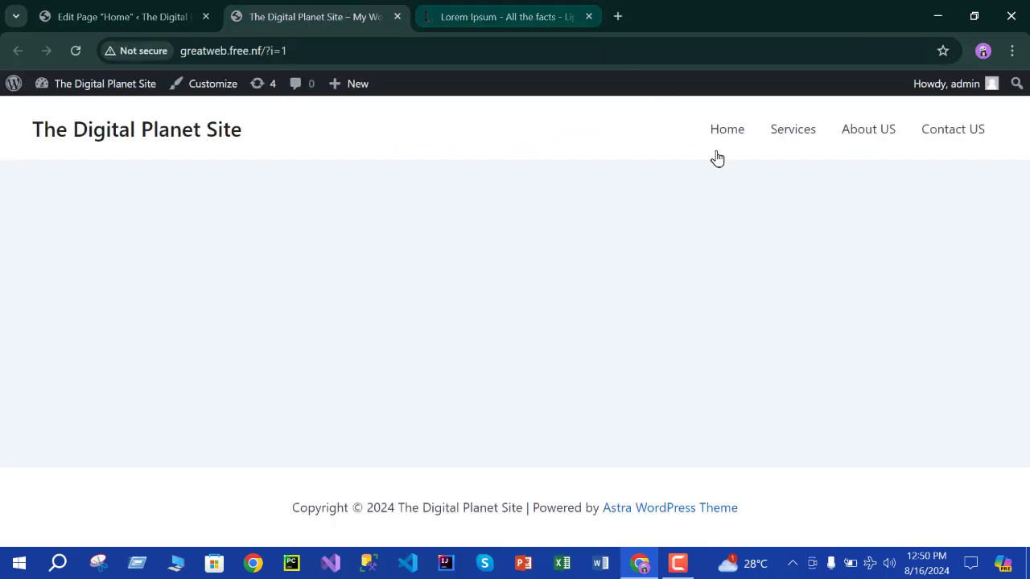
click(69, 52)
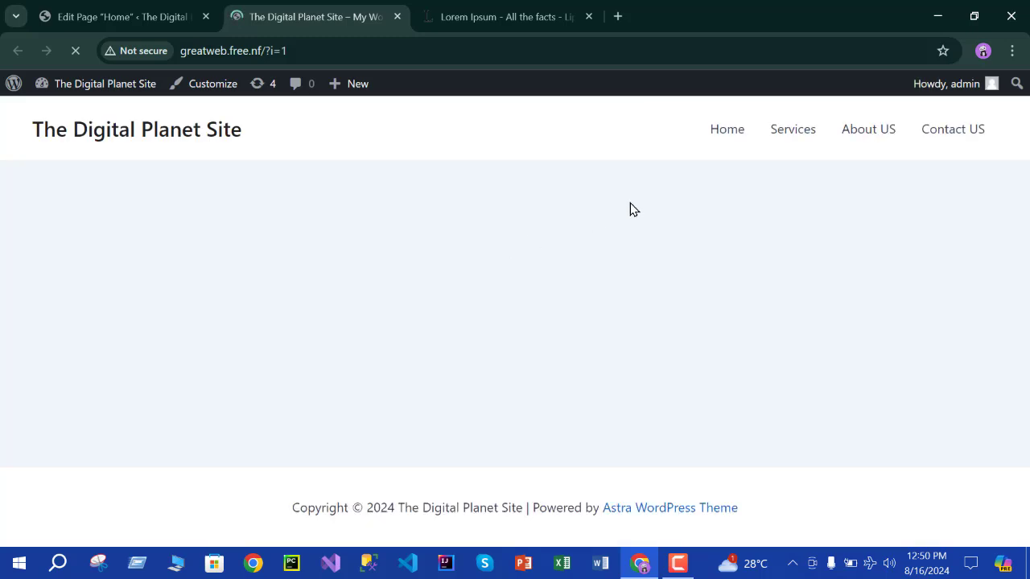
click(729, 130)
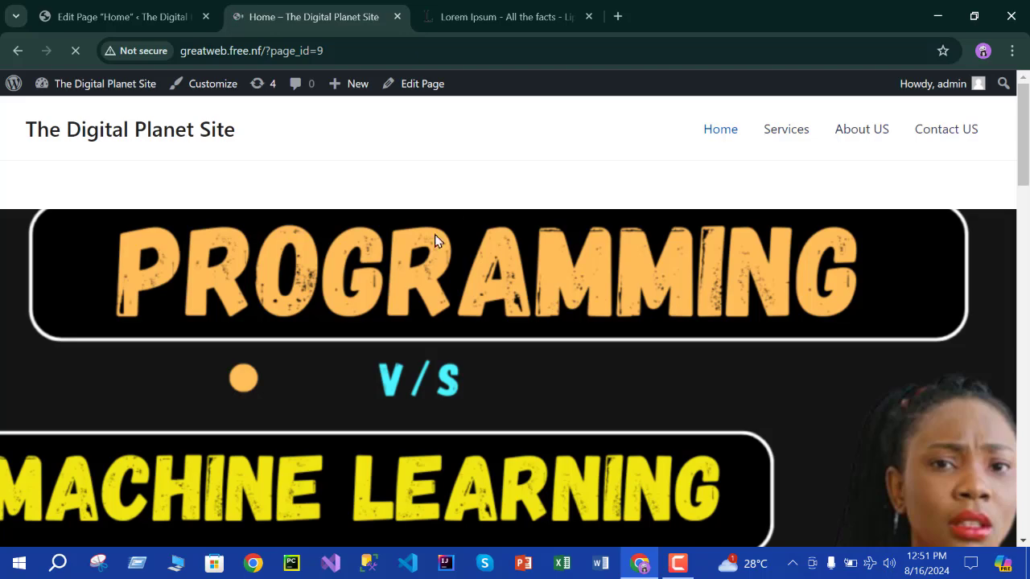
scroll(434, 242, down, 9)
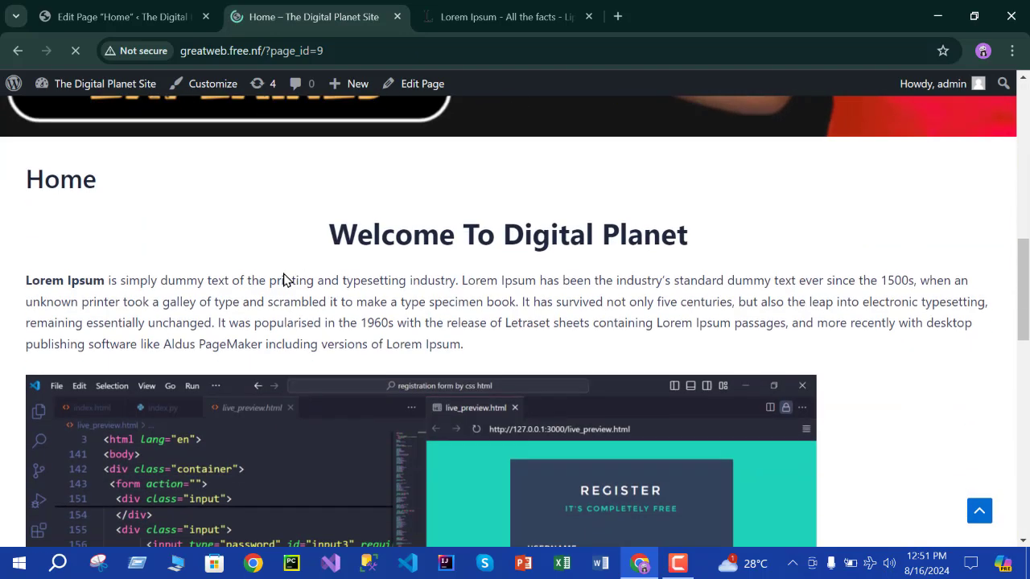
scroll(283, 308, down, 8)
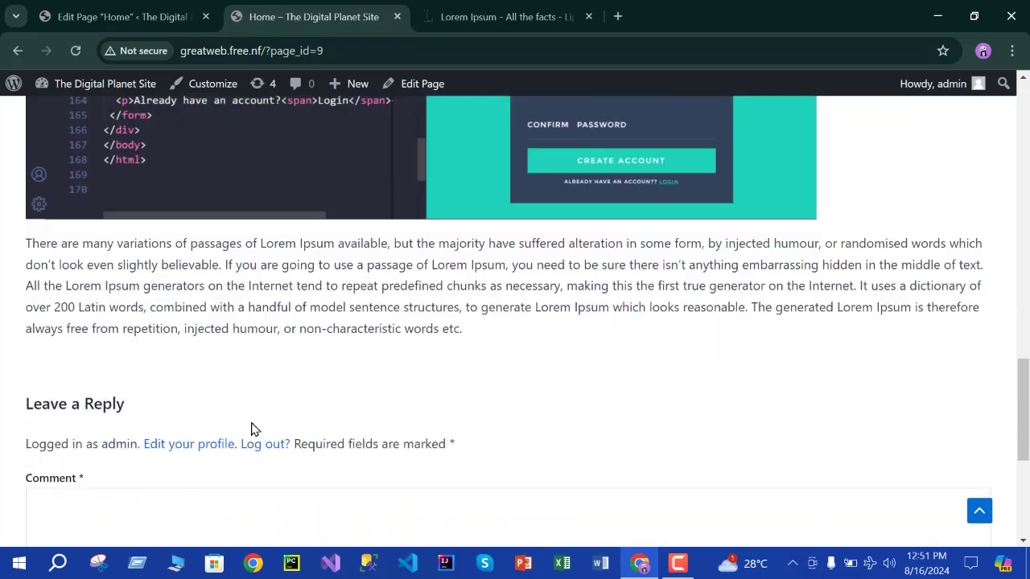
scroll(241, 402, down, 2)
scroll(185, 432, down, 3)
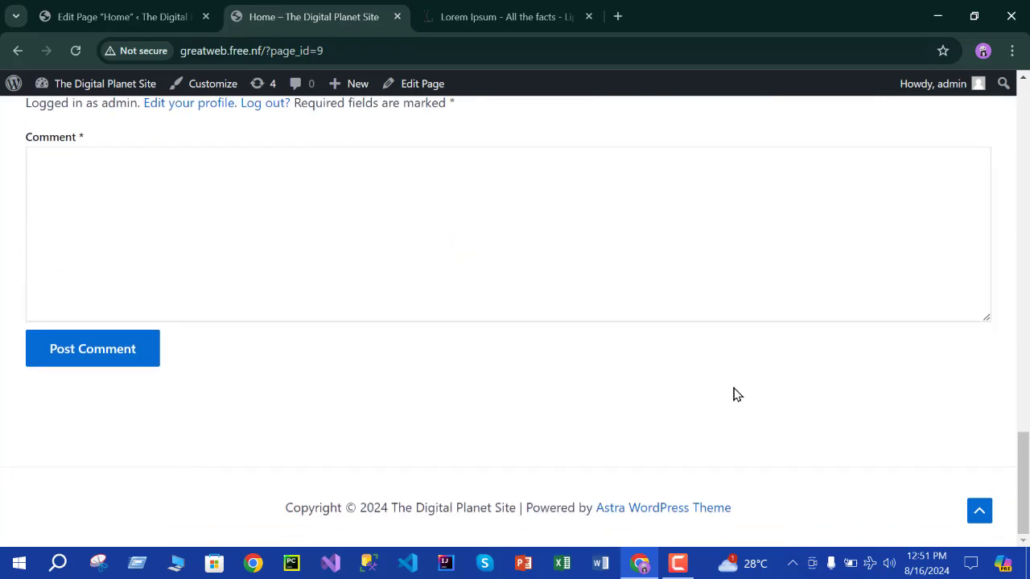
Leave the Home page editor for the site admin, open the list of all posts and start a new post.
scroll(434, 255, up, 7)
scroll(430, 234, up, 10)
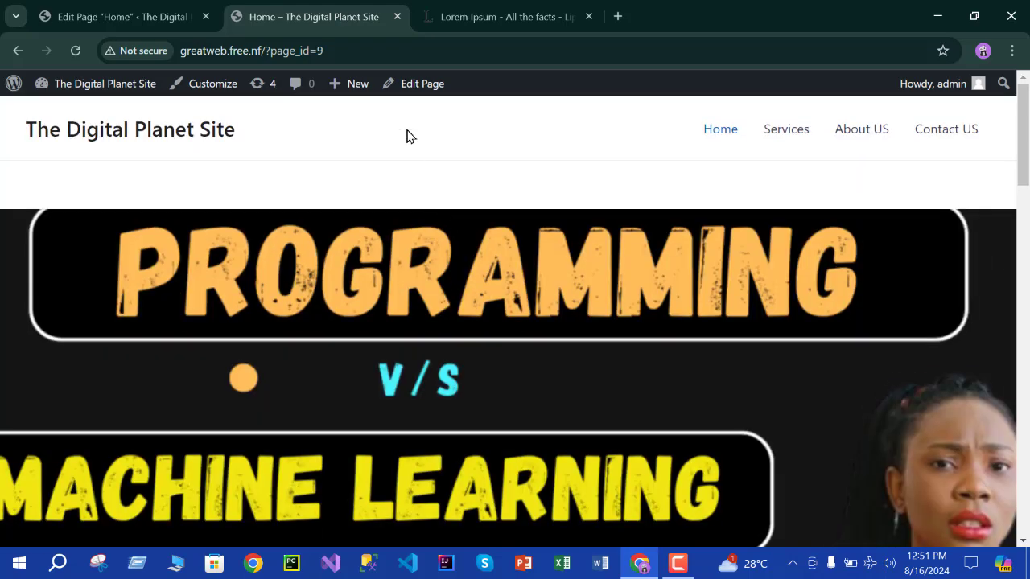
click(171, 8)
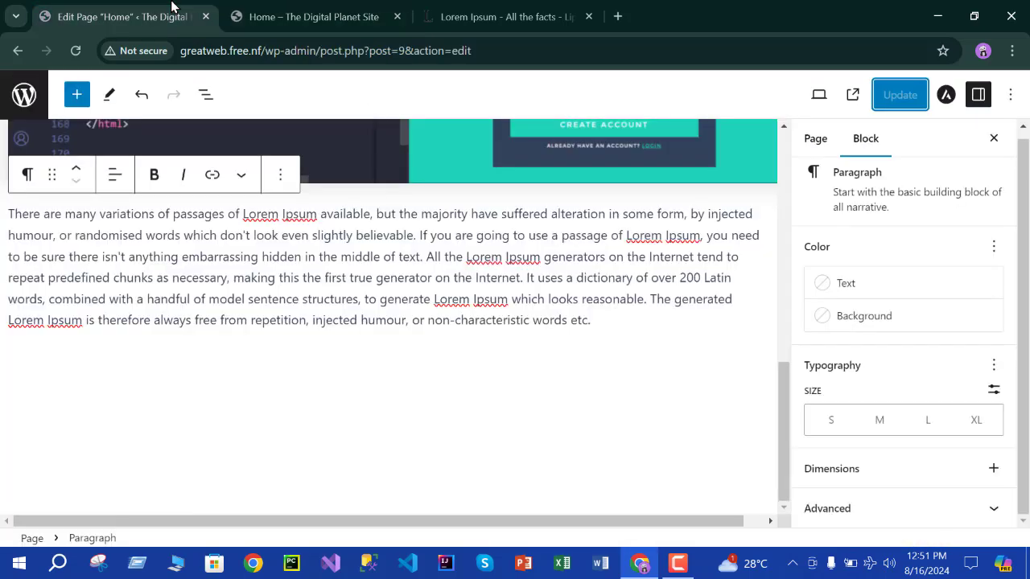
scroll(399, 235, up, 8)
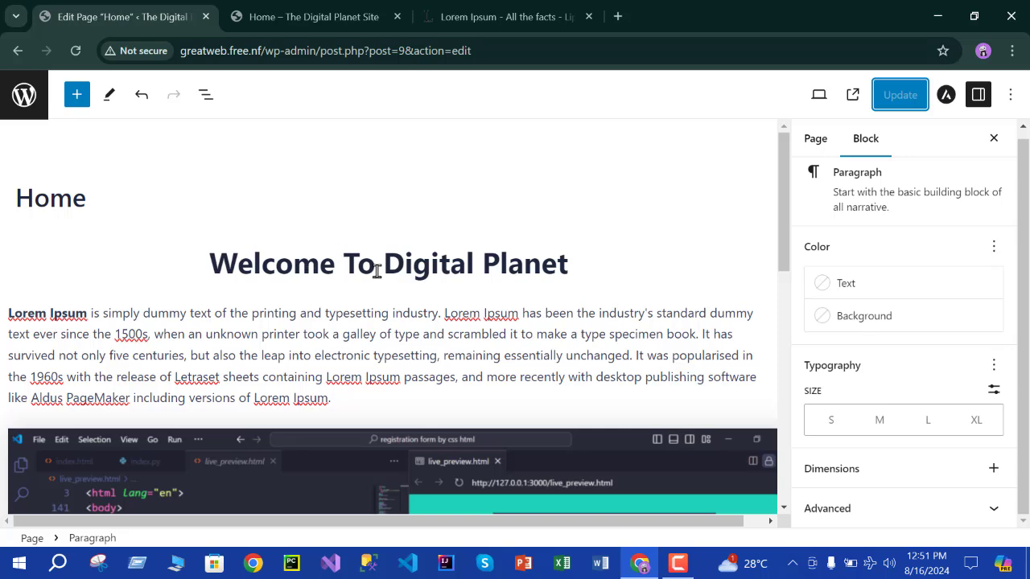
scroll(376, 270, down, 1)
scroll(378, 270, up, 1)
click(24, 103)
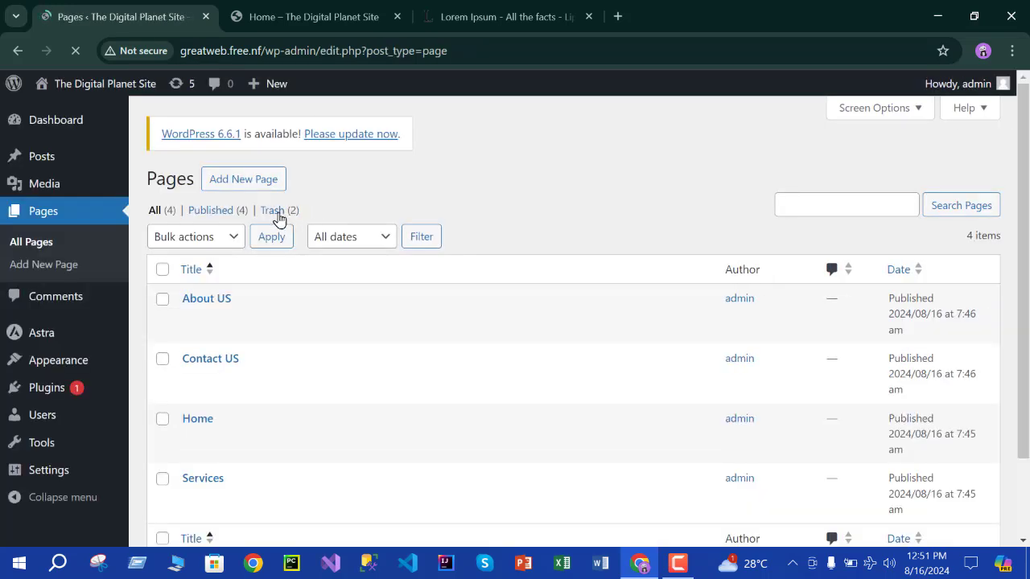
mouse_move(52, 163)
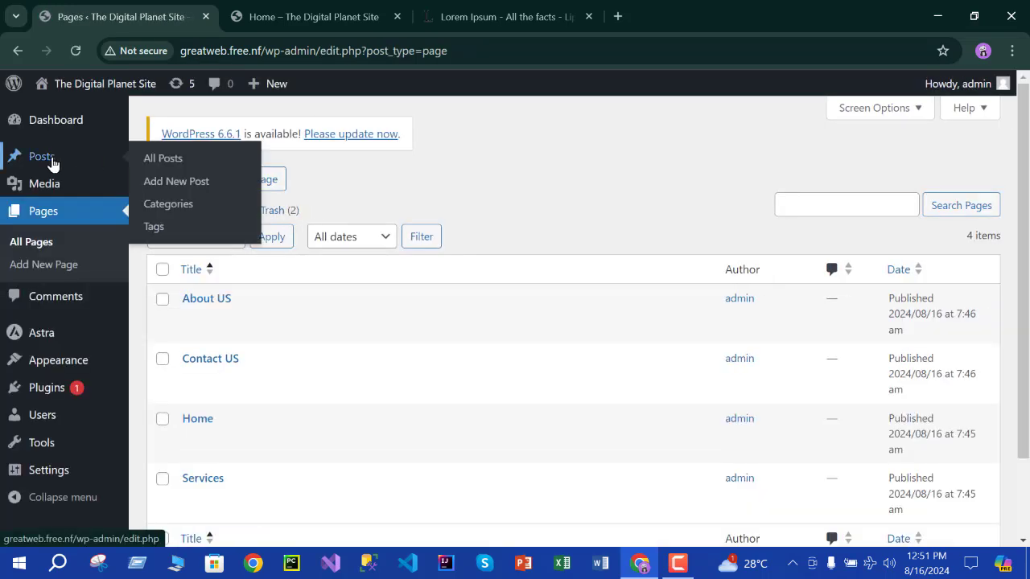
click(149, 162)
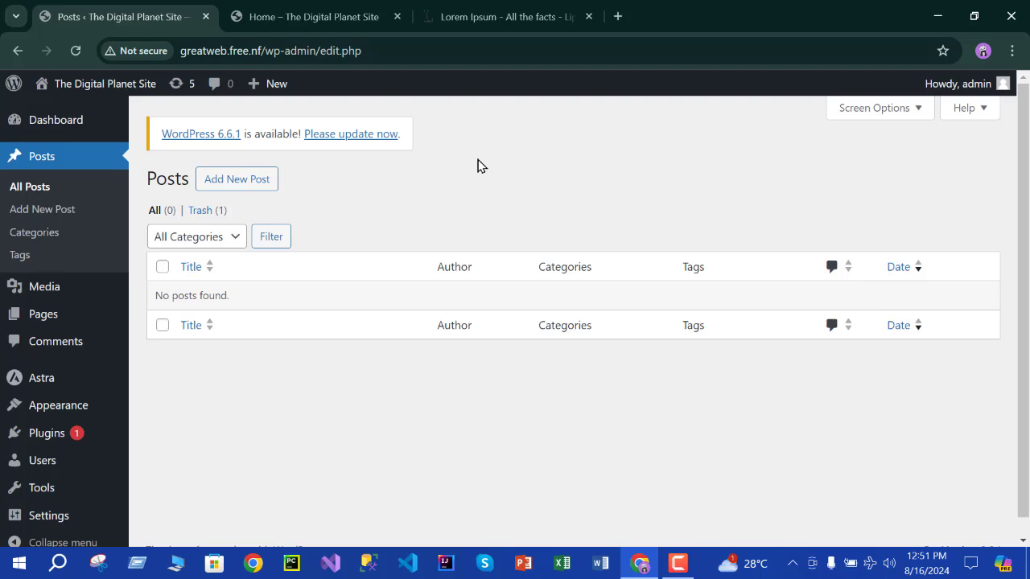
click(225, 185)
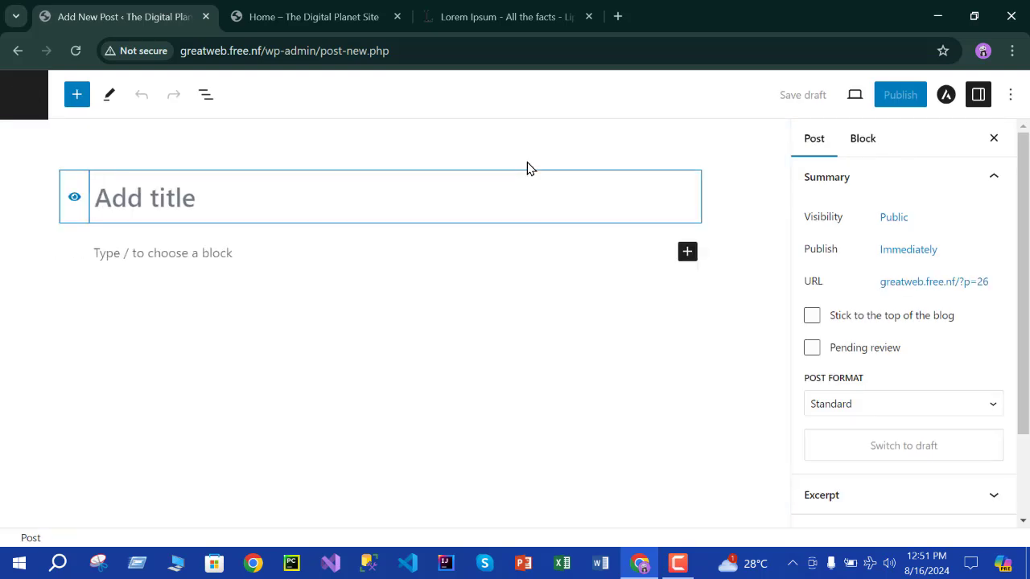
Copy the heading "Why do we use it?" from the lipsum.com page and paste it as the new post's title.
click(481, 9)
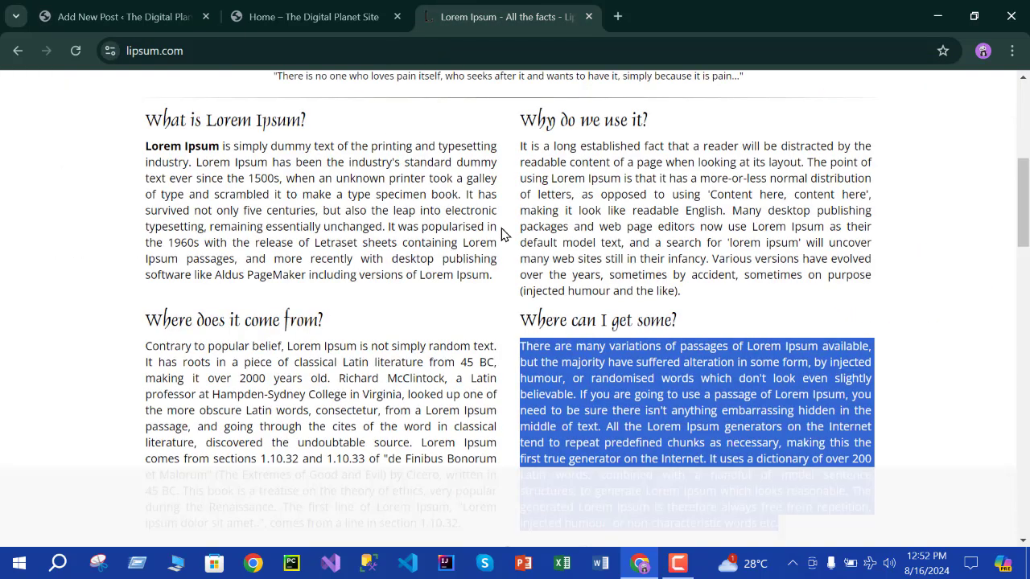
scroll(503, 233, down, 3)
scroll(564, 242, up, 3)
triple_click(570, 127)
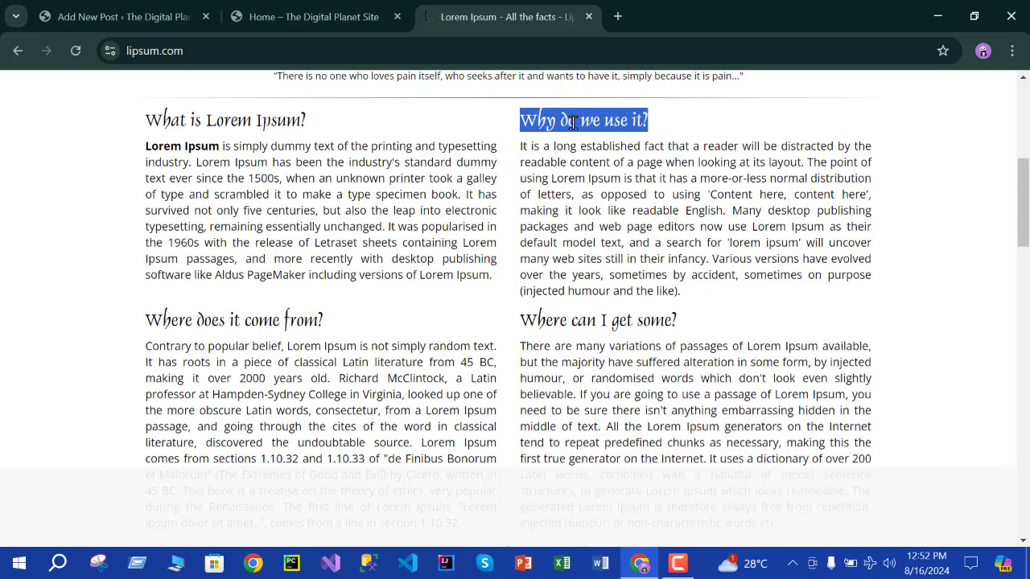
right_click(568, 126)
click(600, 140)
click(84, 10)
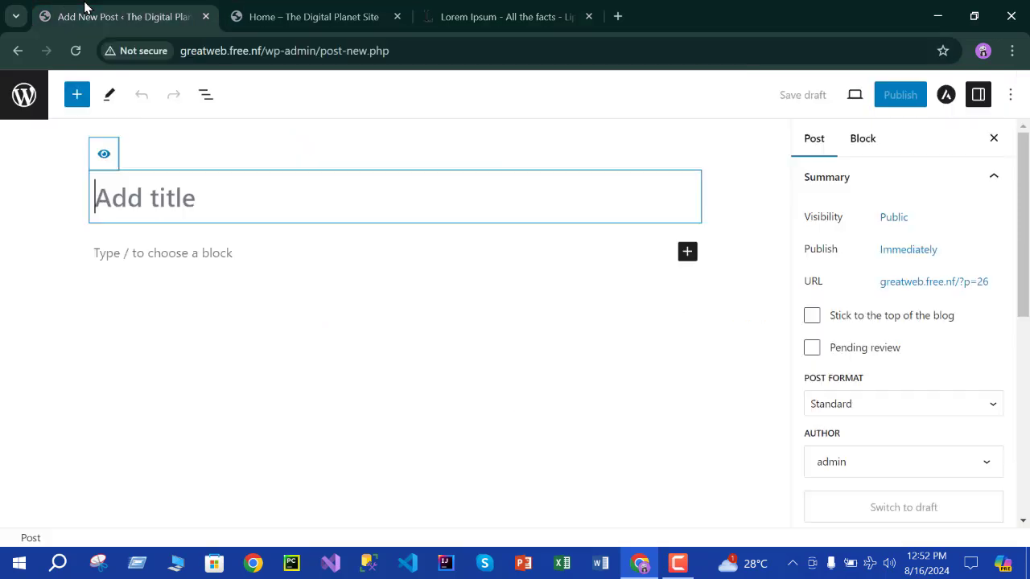
right_click(237, 195)
click(279, 376)
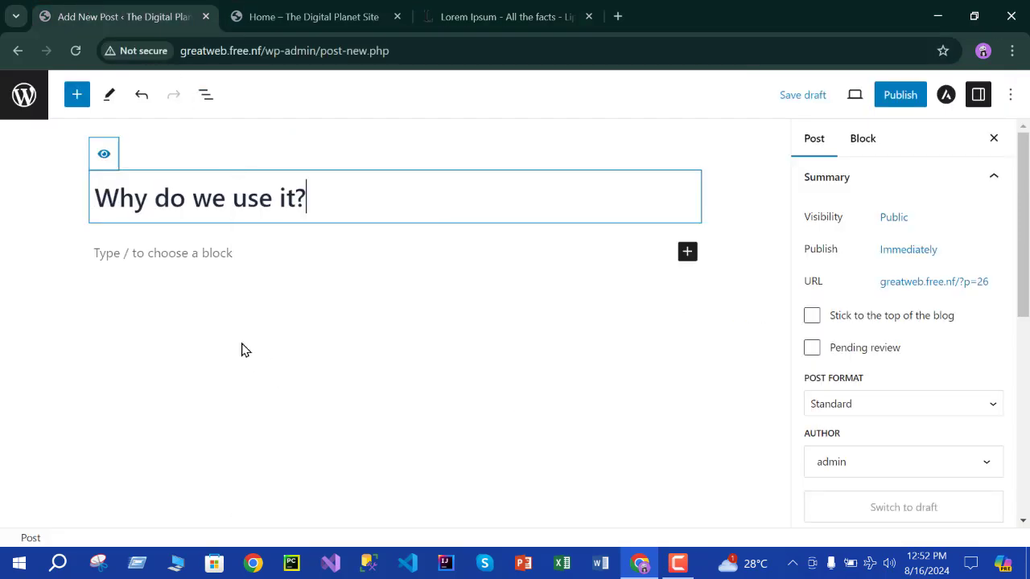
Insert an image block below the post title and upload hindi.png from the Downloads folder into it.
click(184, 256)
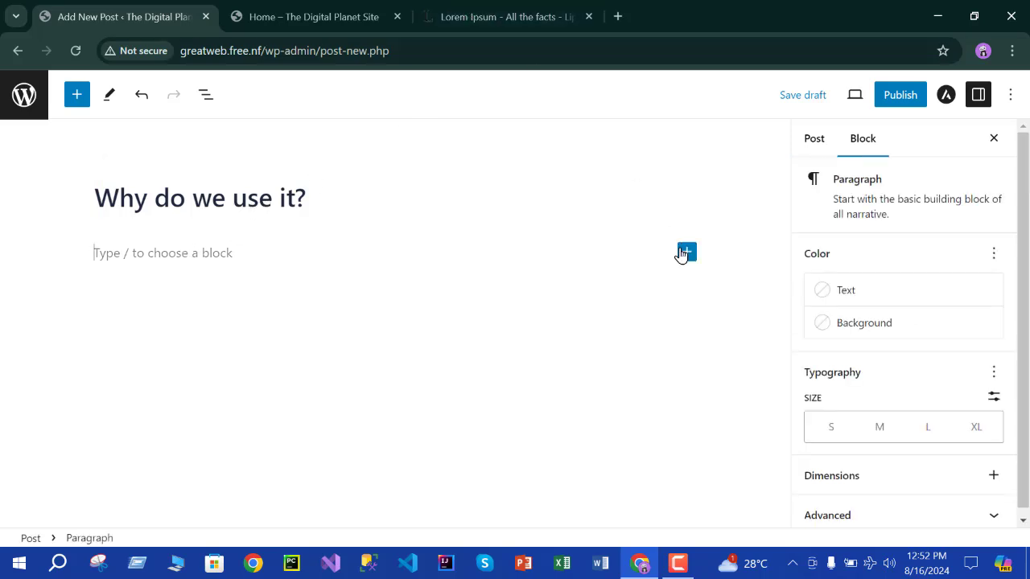
click(686, 252)
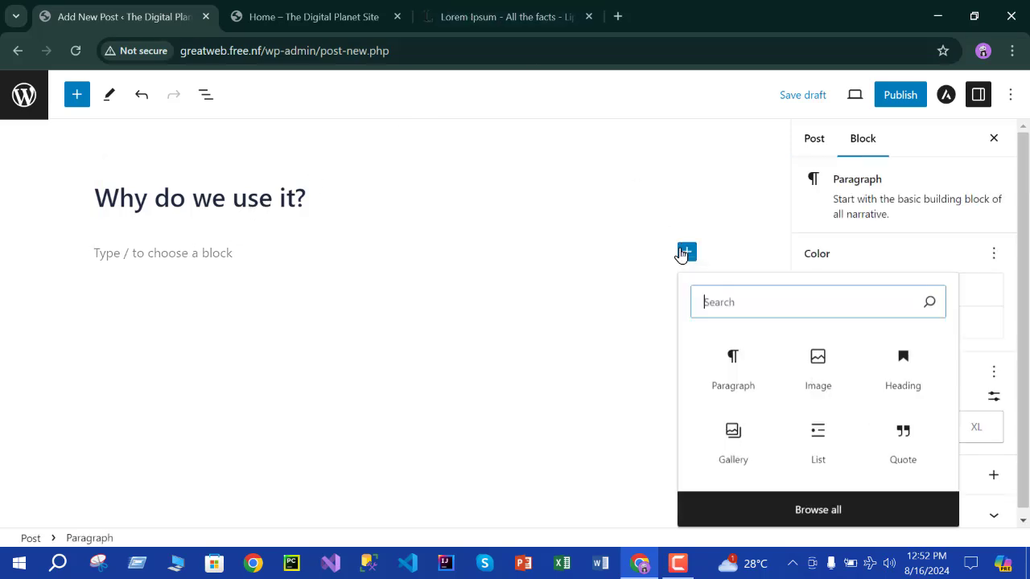
click(826, 362)
click(123, 331)
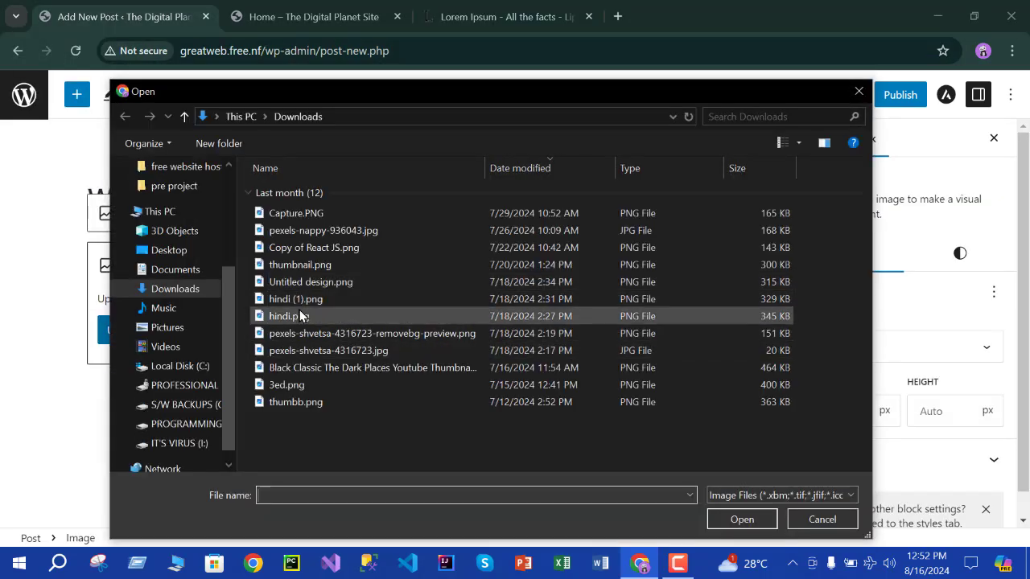
double_click(309, 316)
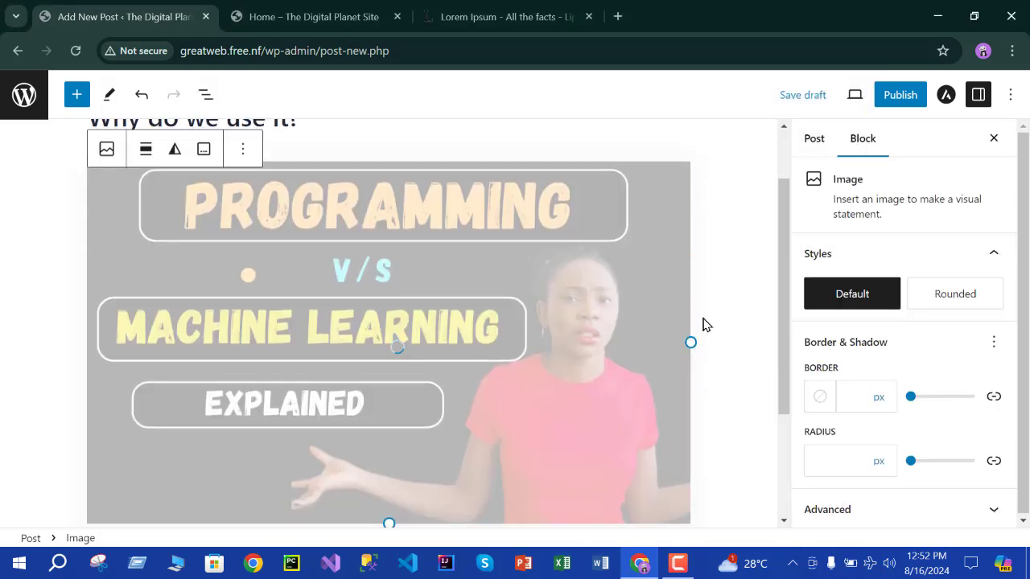
Copy the paragraph under "Why do we use it?" on lipsum.com and paste it as a paragraph below the post's image.
scroll(700, 326, down, 3)
click(221, 385)
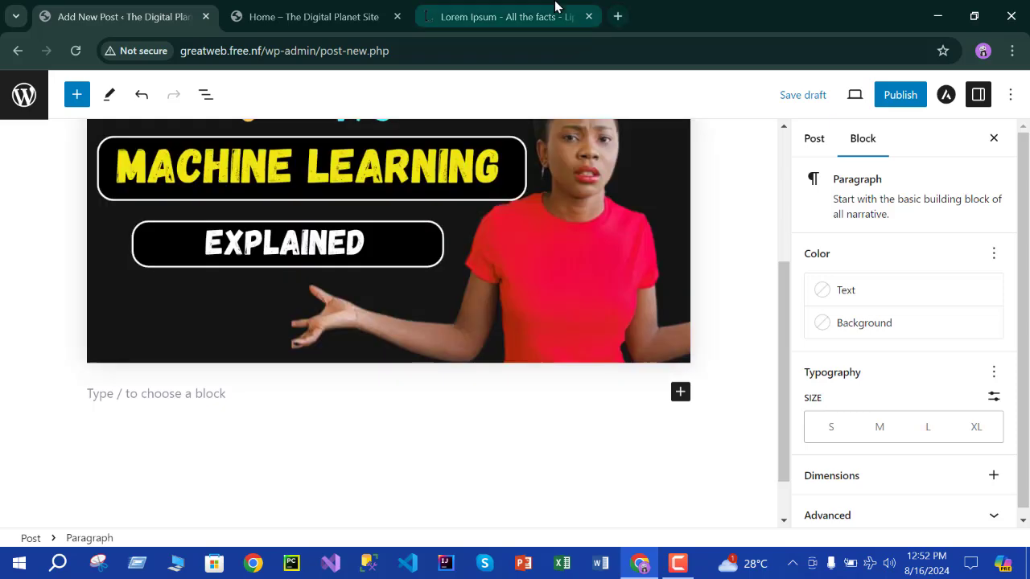
click(555, 10)
click(604, 236)
triple_click(603, 236)
right_click(605, 240)
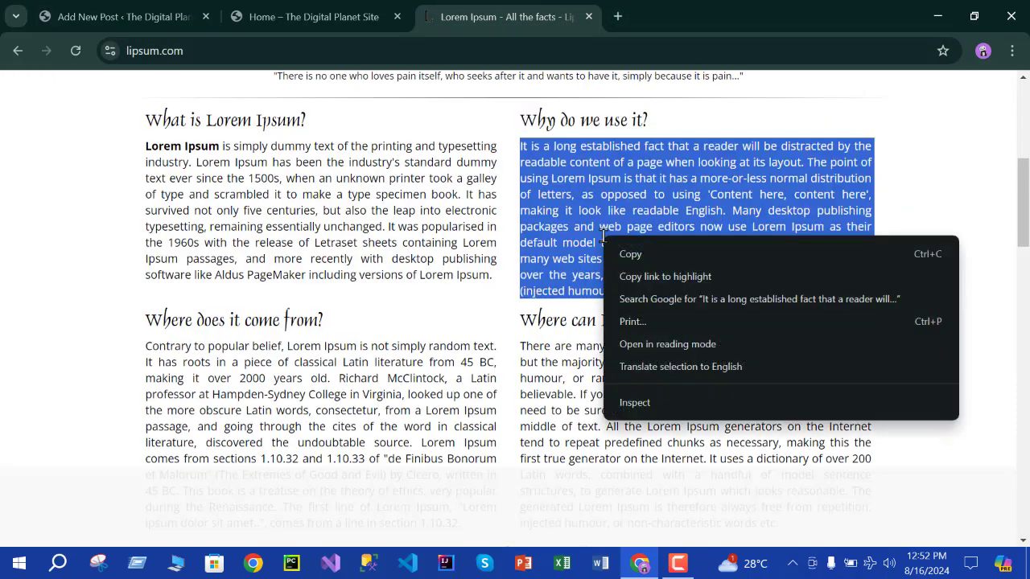
click(621, 250)
click(119, 9)
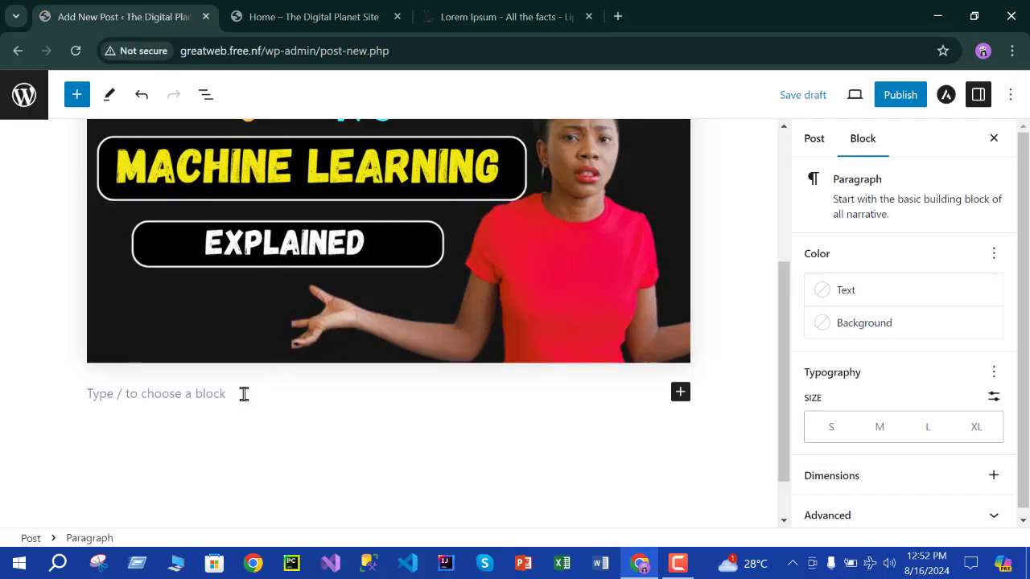
right_click(245, 394)
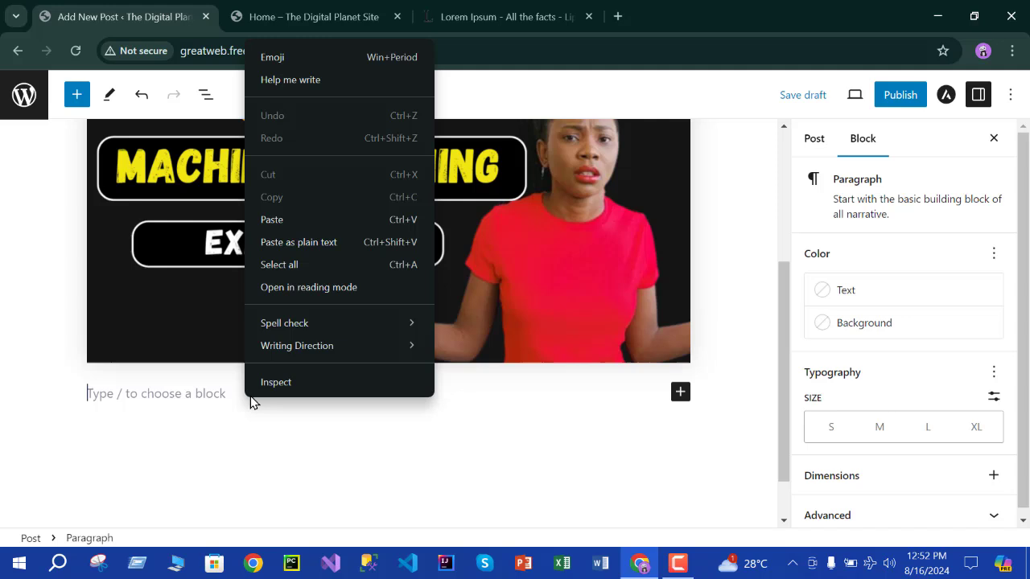
click(284, 227)
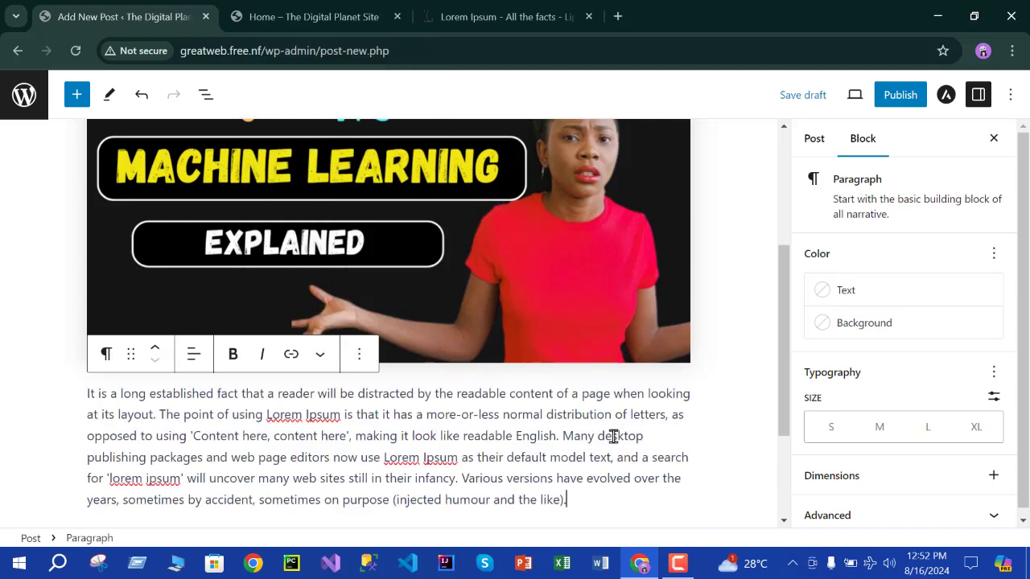
Upload thumbb.png from the Downloads folder and set it as the post's featured image.
click(812, 138)
scroll(789, 345, down, 1)
scroll(789, 346, down, 2)
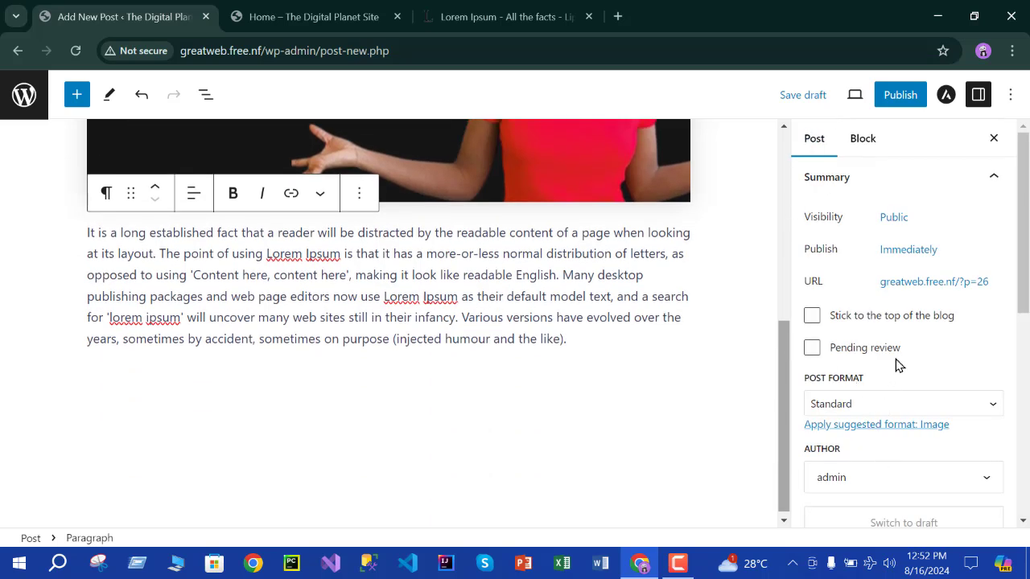
scroll(905, 386, down, 2)
scroll(941, 443, down, 1)
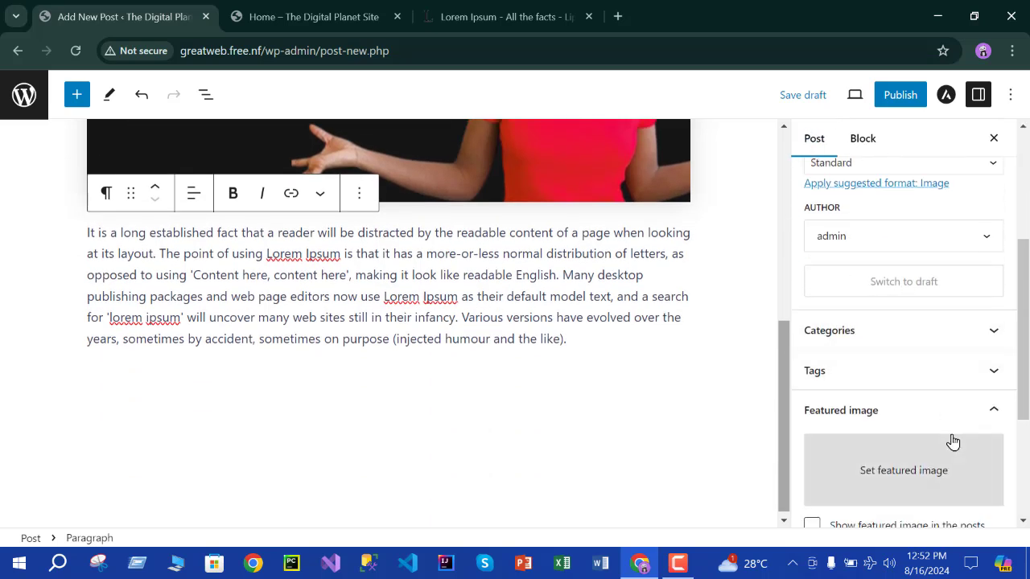
click(926, 481)
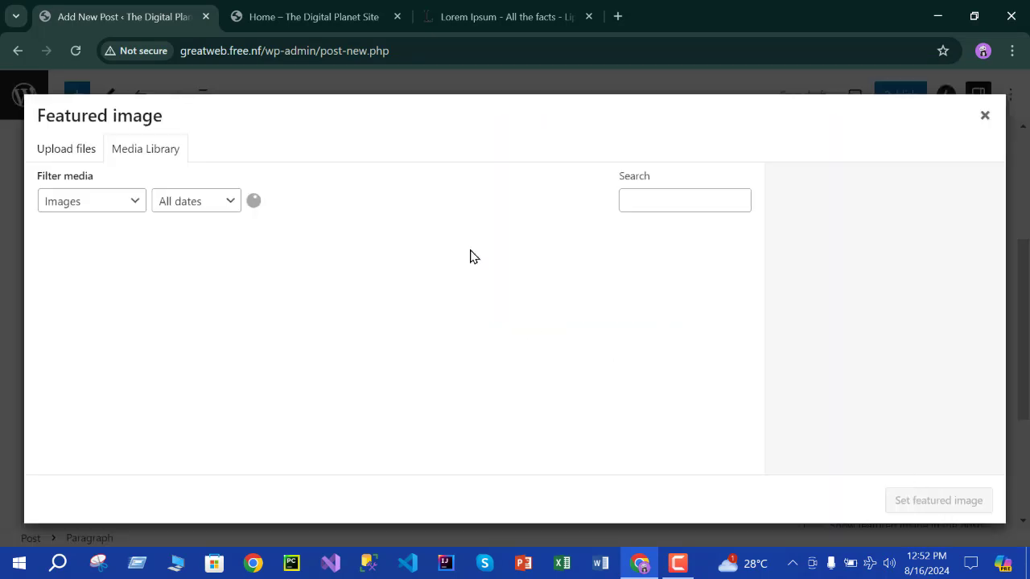
click(91, 159)
click(523, 343)
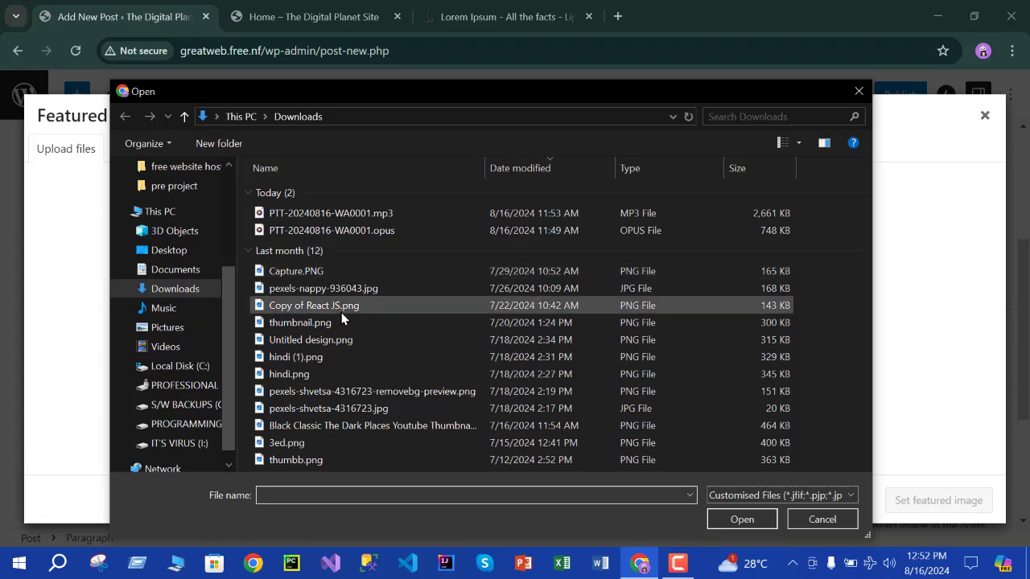
double_click(319, 459)
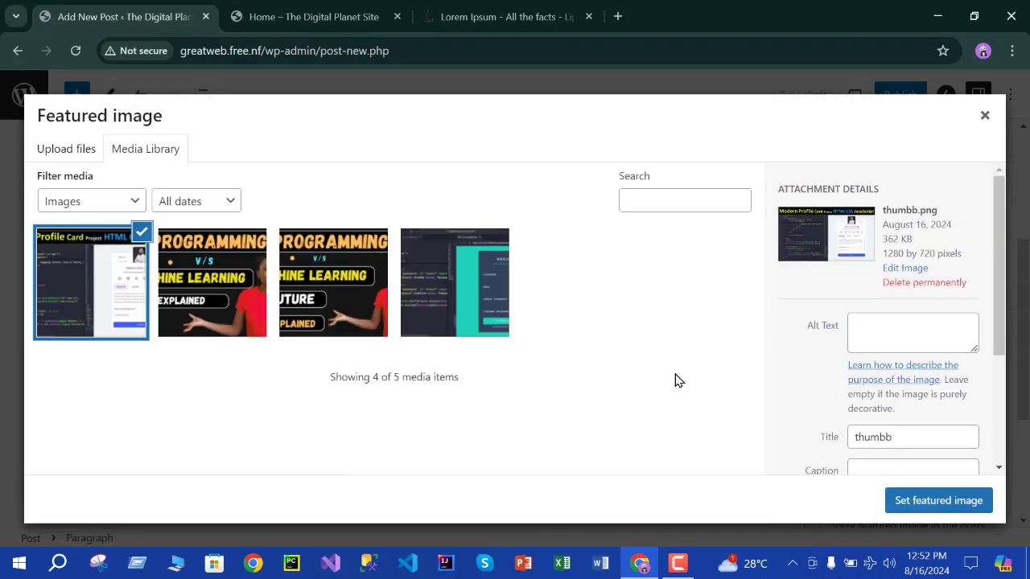
click(937, 501)
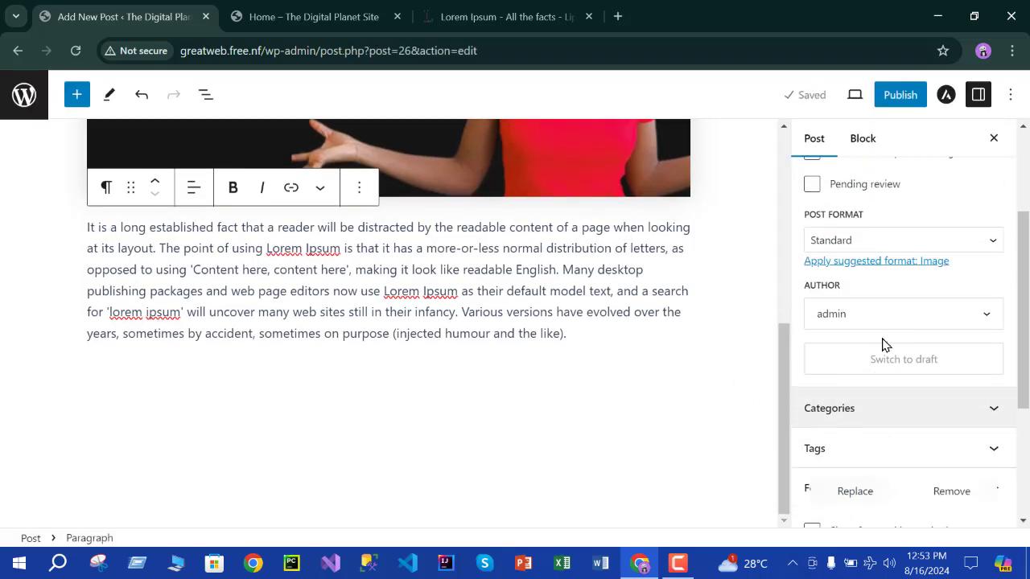
Check the post's remaining settings and publish the post.
scroll(884, 333, down, 2)
scroll(858, 282, up, 4)
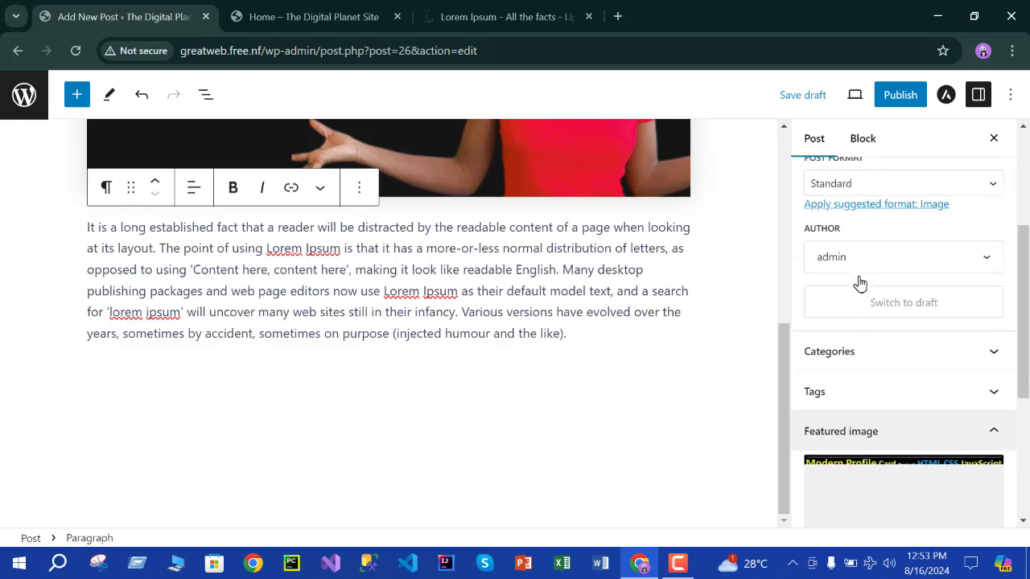
click(861, 143)
scroll(681, 314, up, 2)
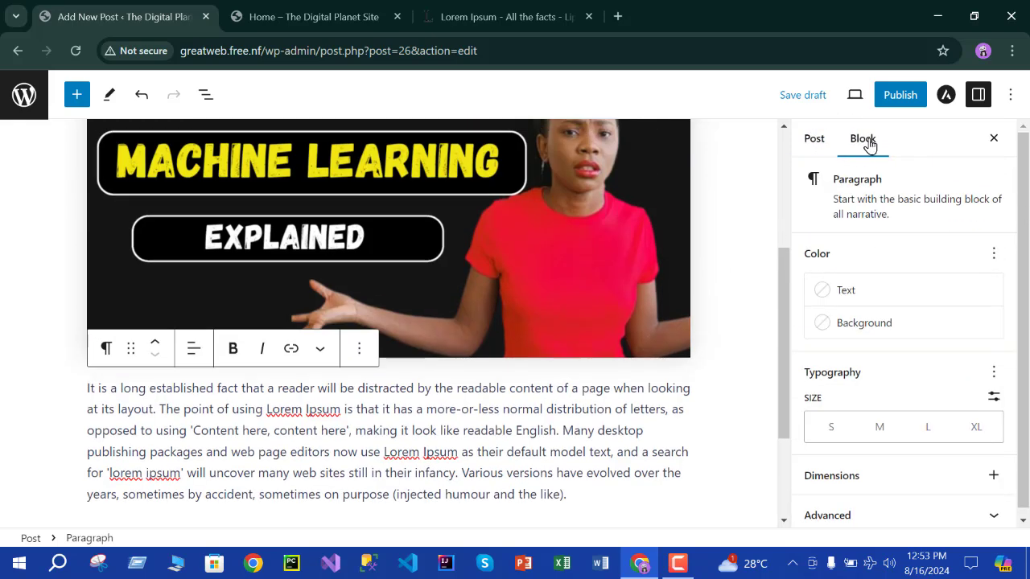
click(893, 97)
click(857, 96)
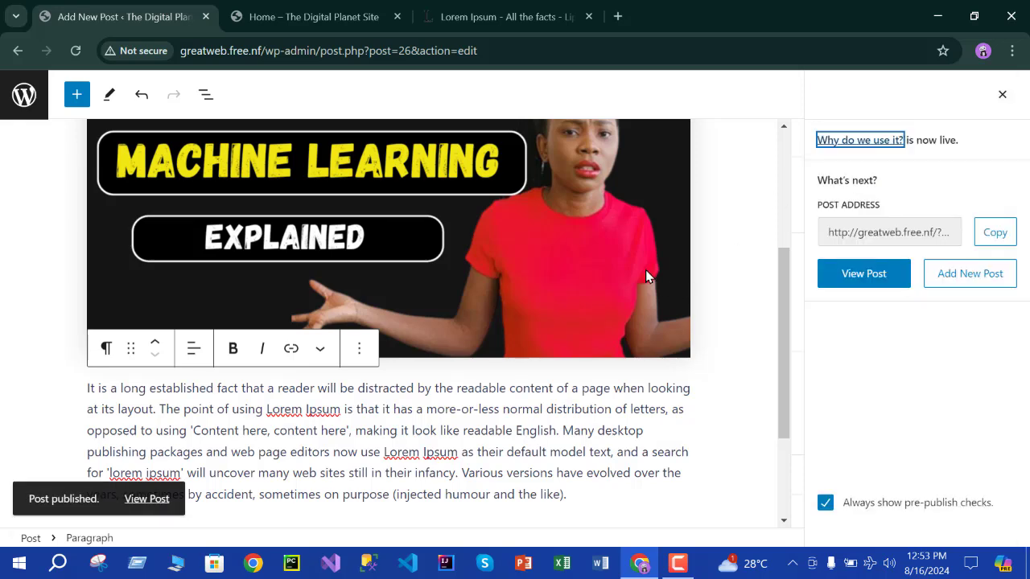
Reload the live site, go to its front page, open the "Why do we use it?" post and review its content.
click(429, 10)
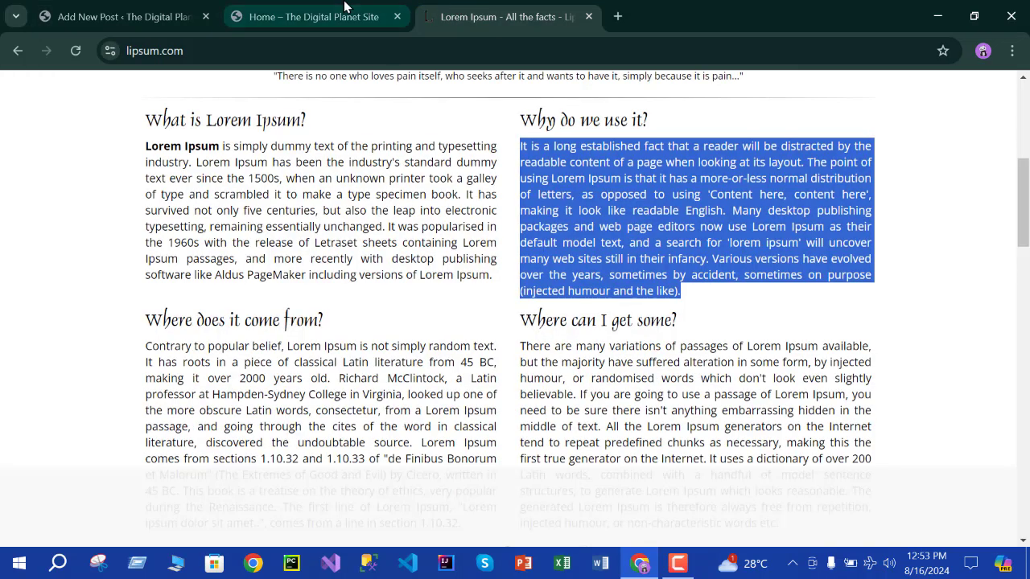
click(322, 16)
click(77, 51)
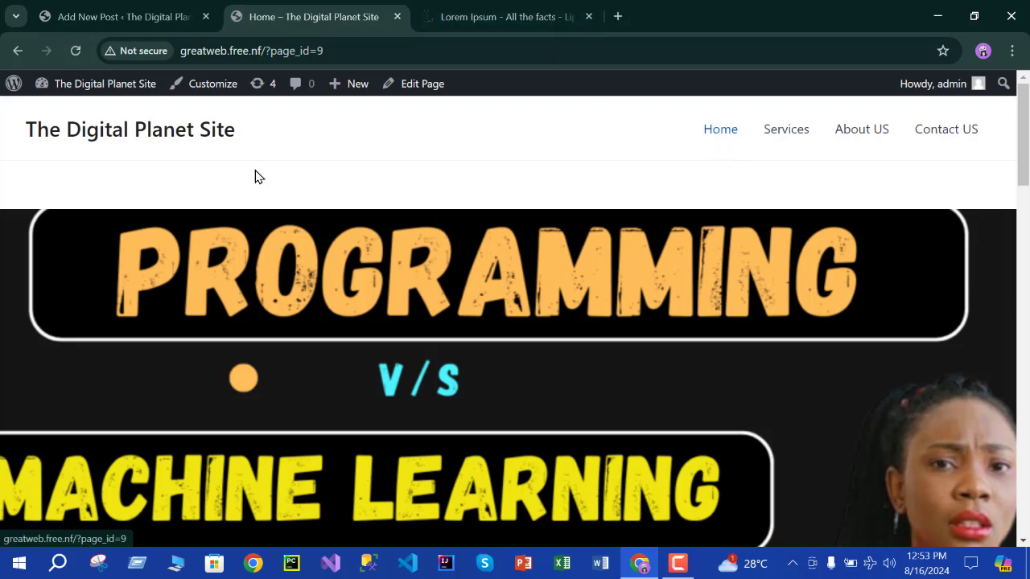
click(172, 135)
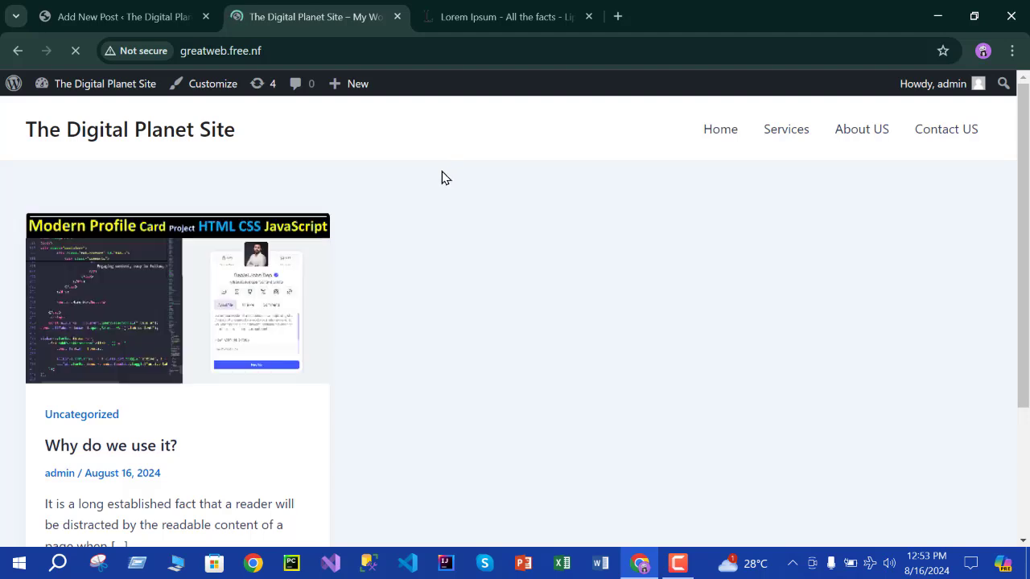
scroll(176, 278, down, 1)
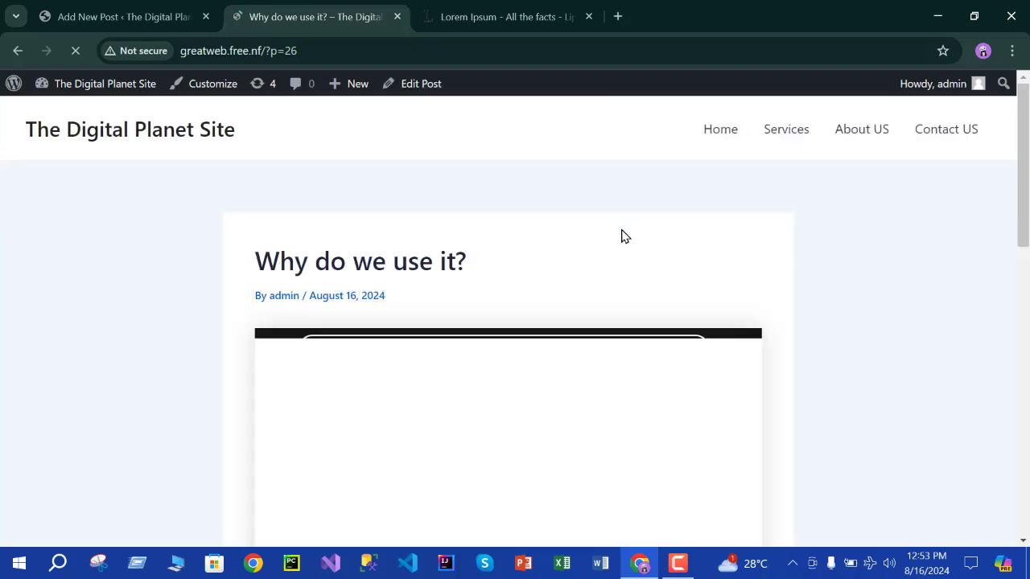
scroll(643, 225, down, 1)
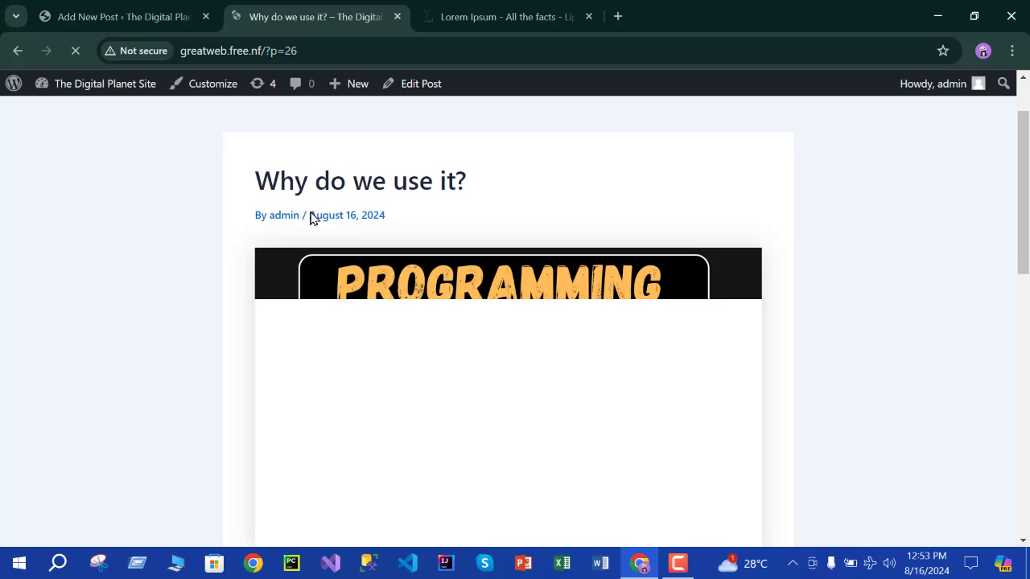
scroll(762, 239, down, 4)
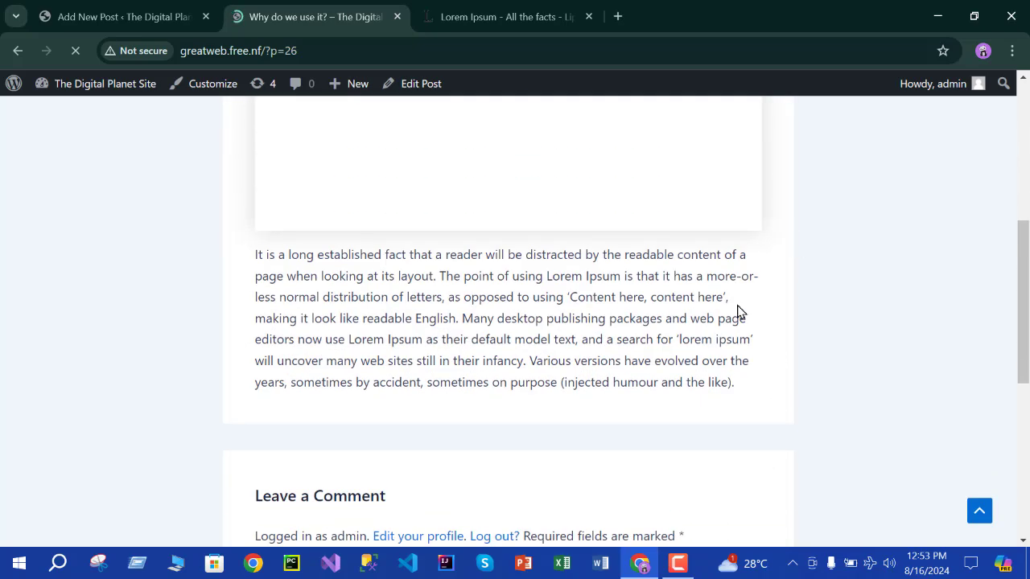
Examine the rest of the live post down to its comment form and footer, and return to its title.
scroll(501, 293, down, 2)
scroll(329, 438, down, 2)
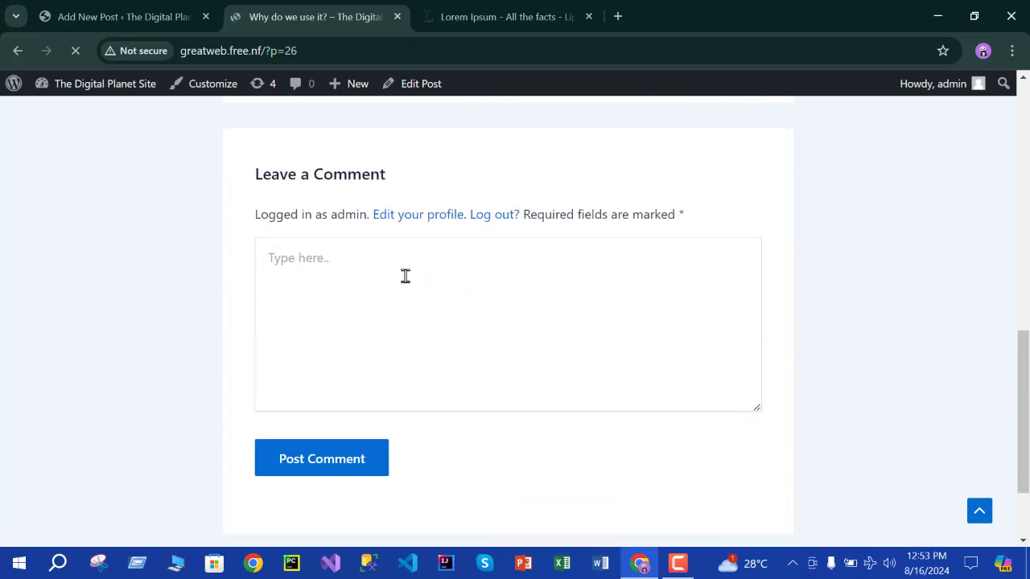
scroll(653, 282, down, 2)
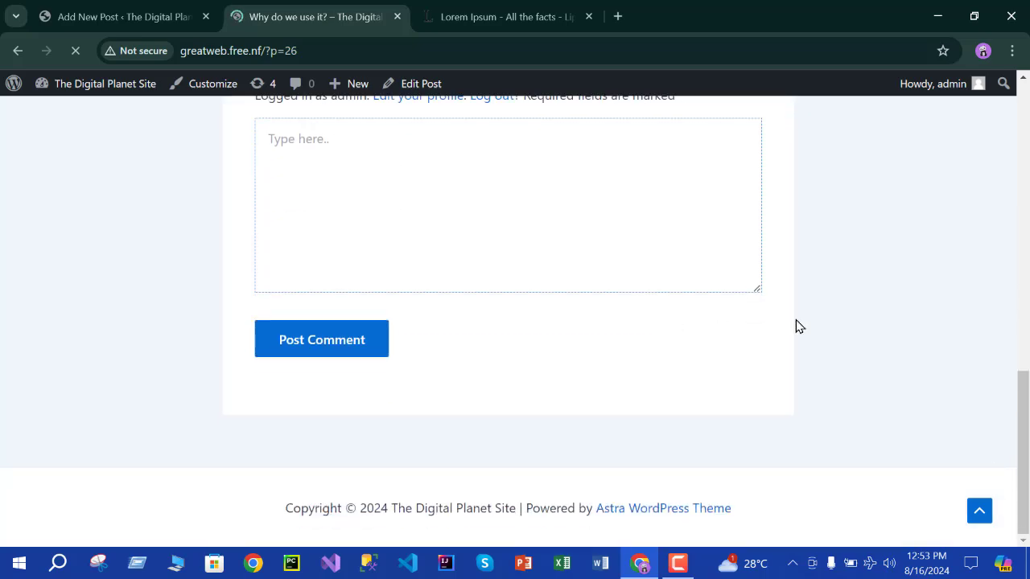
scroll(850, 299, up, 8)
scroll(851, 299, up, 3)
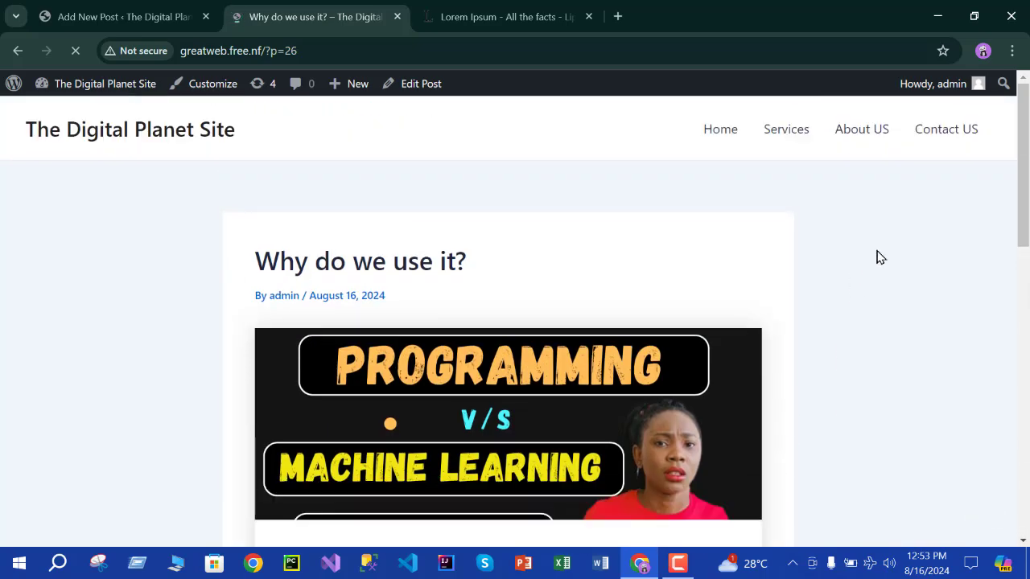
Look at the source sections on lipsum.com, clear the text selection there and return to the live post.
click(537, 13)
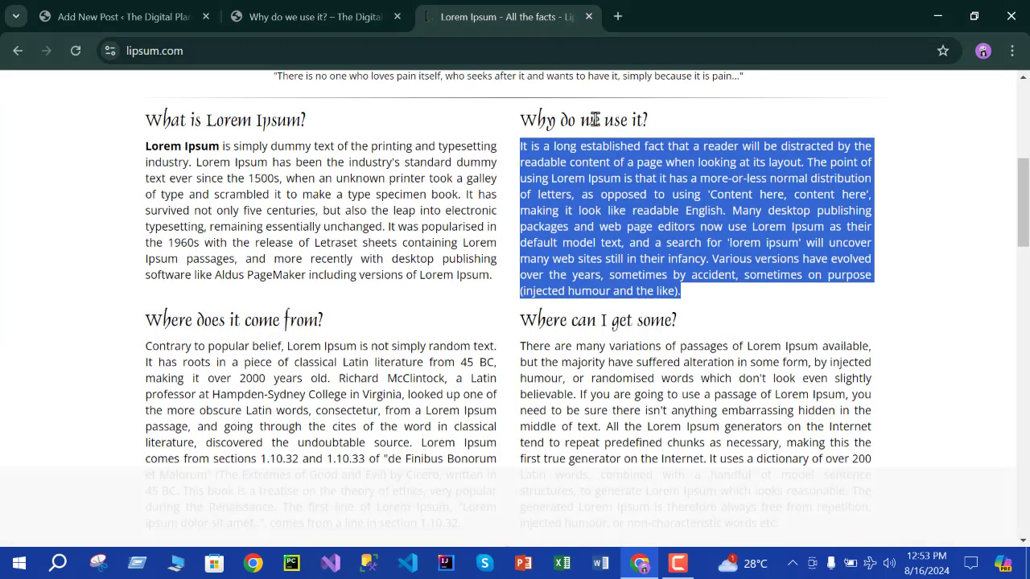
click(744, 325)
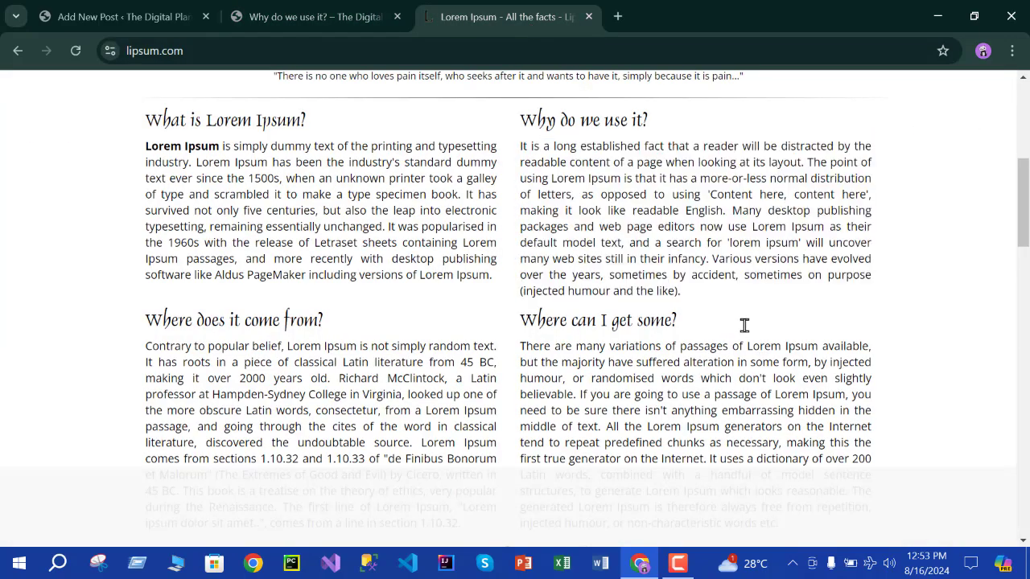
click(313, 16)
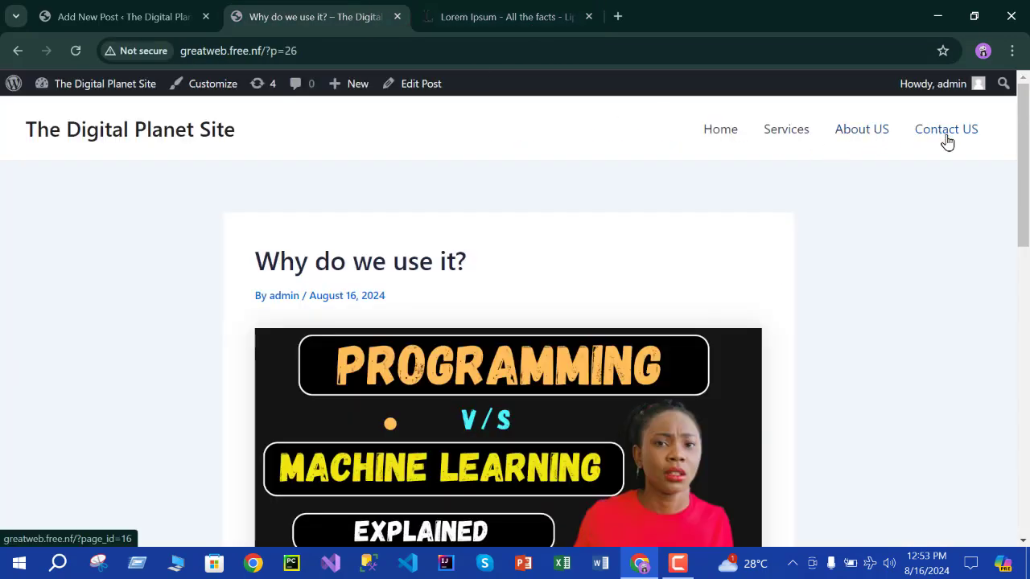